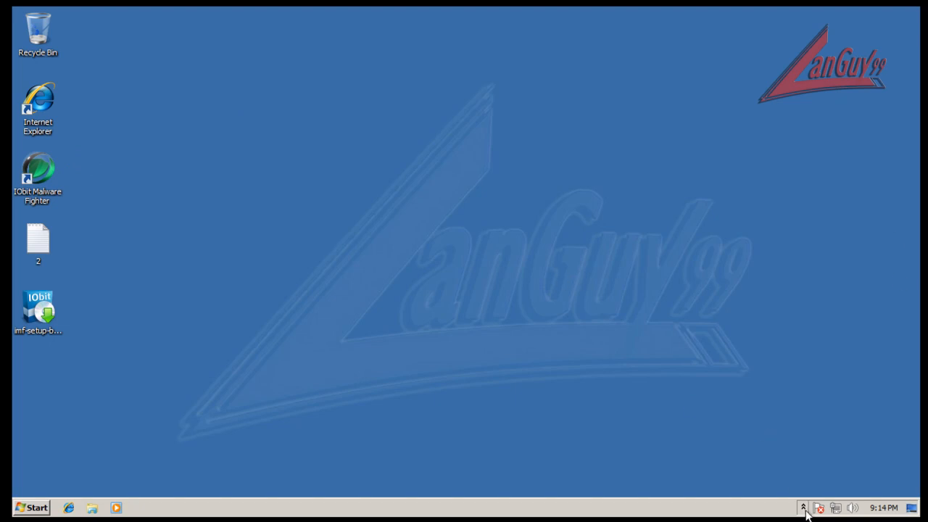
Step: Open Windows Task Manager and list the running processes of all users
right_click(749, 507)
left_click(760, 466)
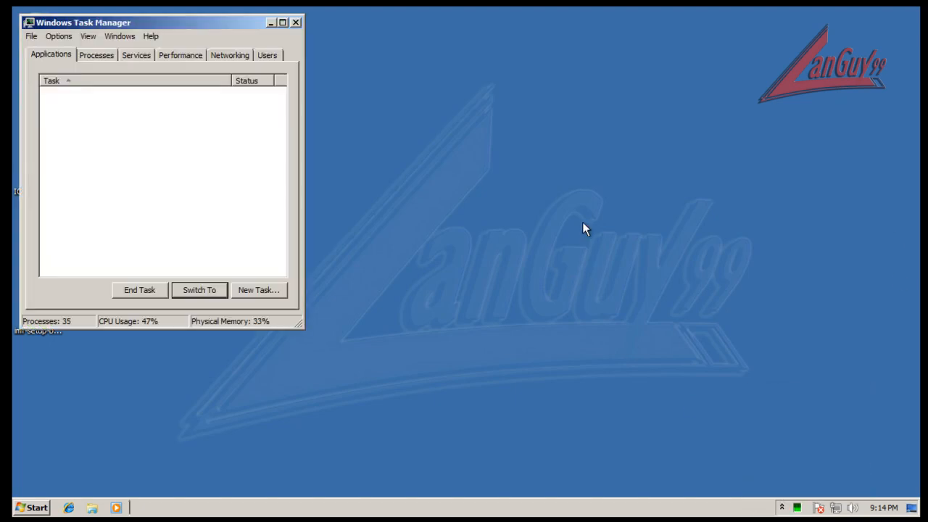
left_click_drag(198, 25, 363, 80)
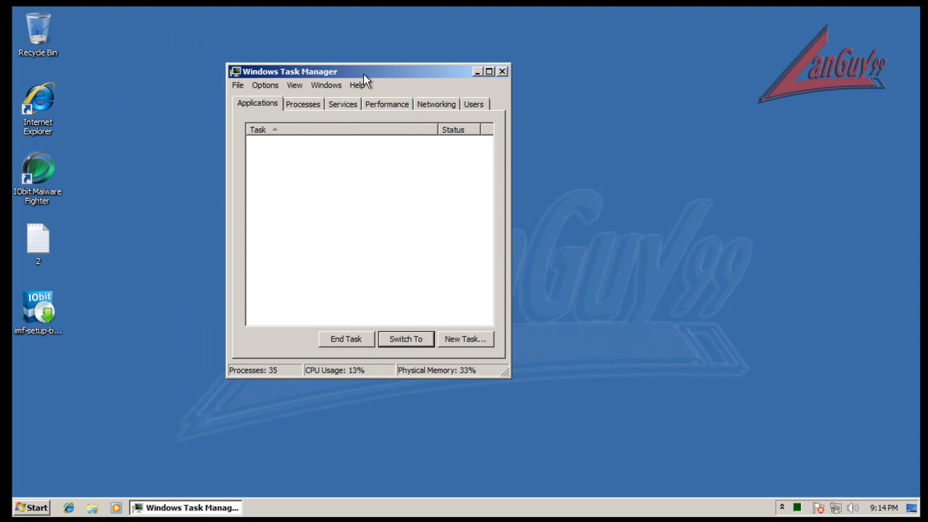
left_click(307, 107)
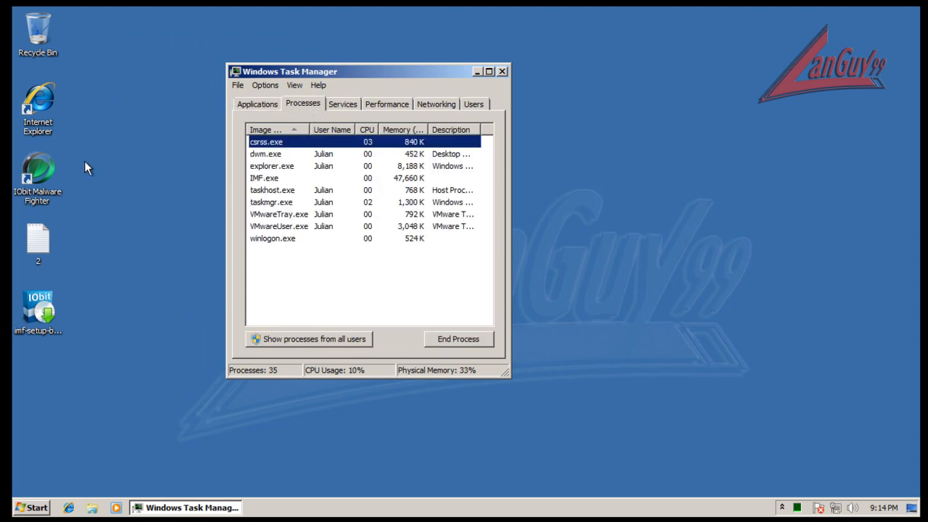
left_click(322, 342)
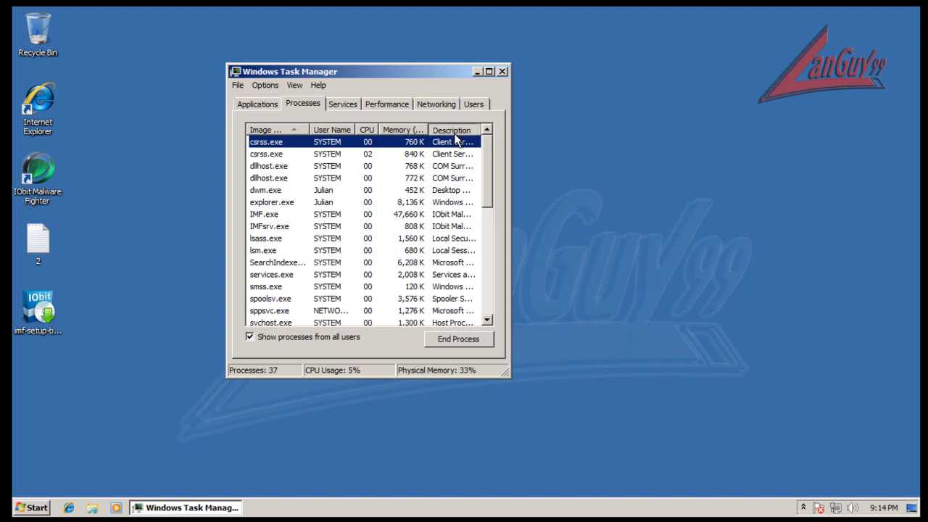
Step: Sort the processes by description, check the memory use of IMF.exe and IMFsrv.exe, and close Task Manager
left_click(455, 130)
left_click_drag(488, 183, 496, 202)
left_click(439, 252)
left_click(436, 263)
left_click(460, 252)
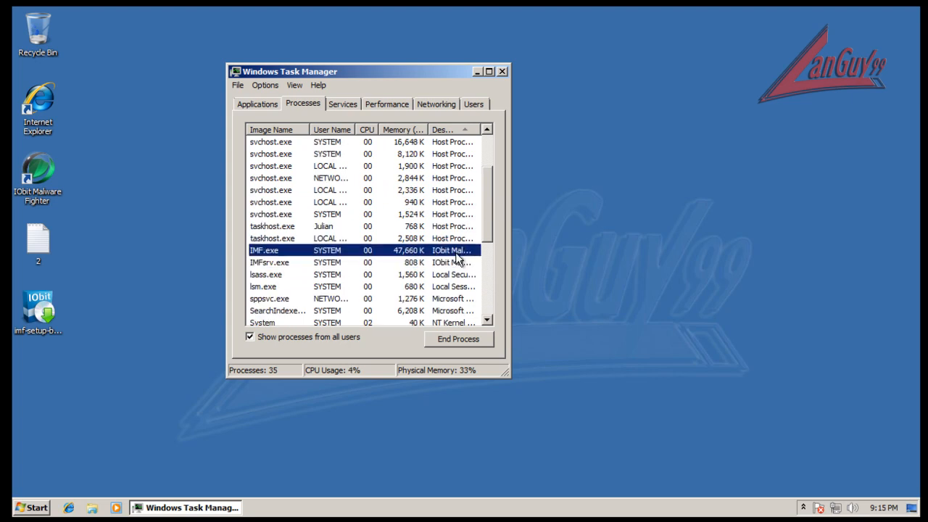
left_click(501, 72)
Step: Open the IObit Malware Fighter main window from its background icon
left_click(814, 509)
left_click(803, 508)
left_click(791, 453)
left_click_drag(450, 103, 468, 104)
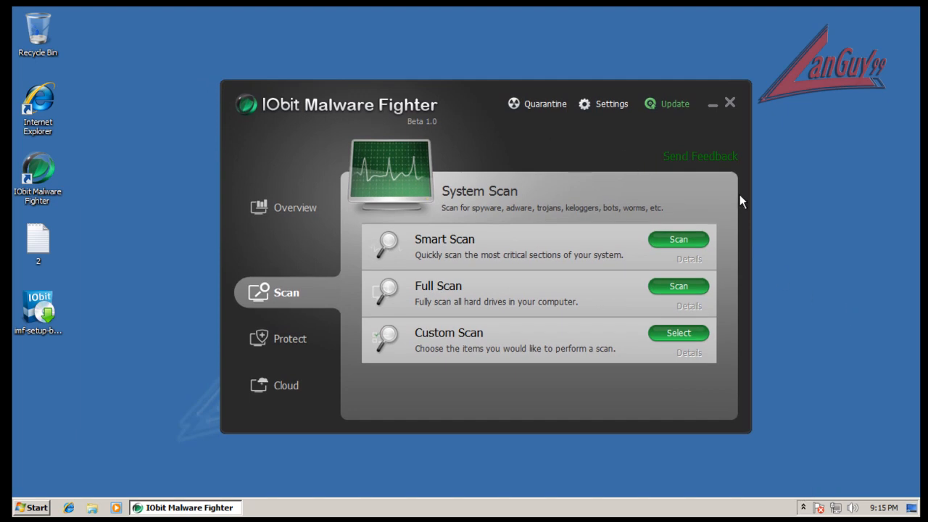
Step: Run the IObit Malware Fighter update check twice, finishing the updater each time
left_click(675, 110)
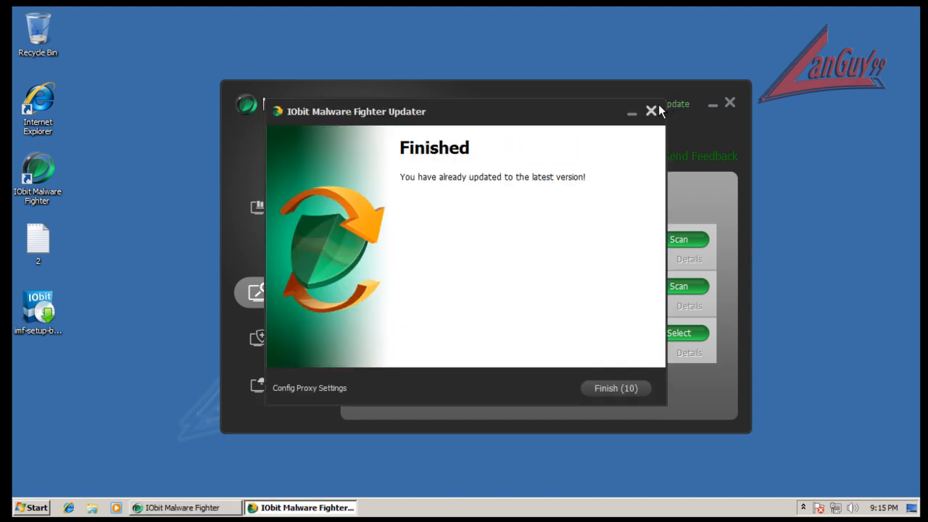
left_click(635, 390)
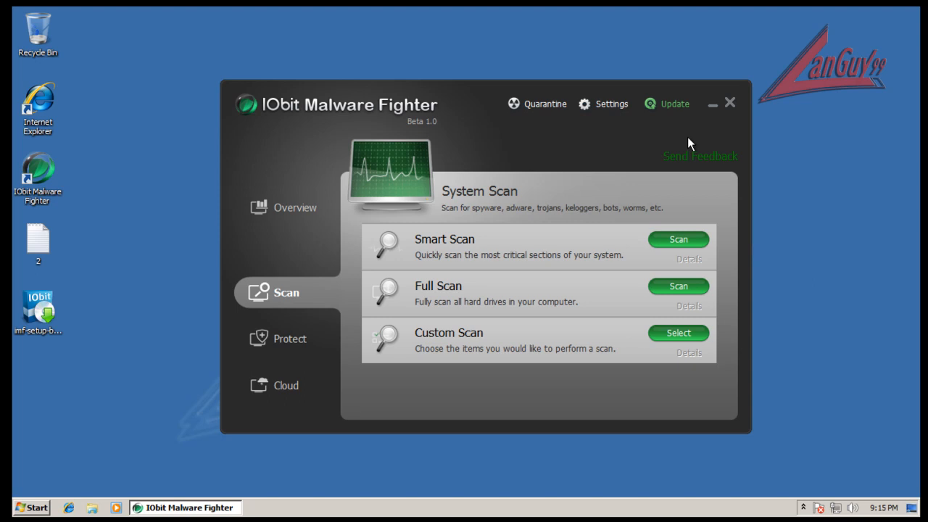
left_click(682, 105)
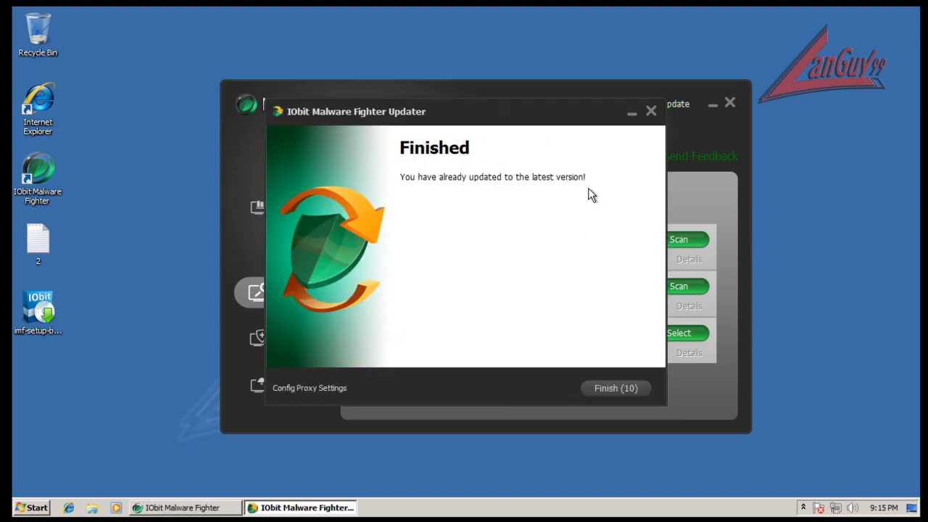
left_click(610, 391)
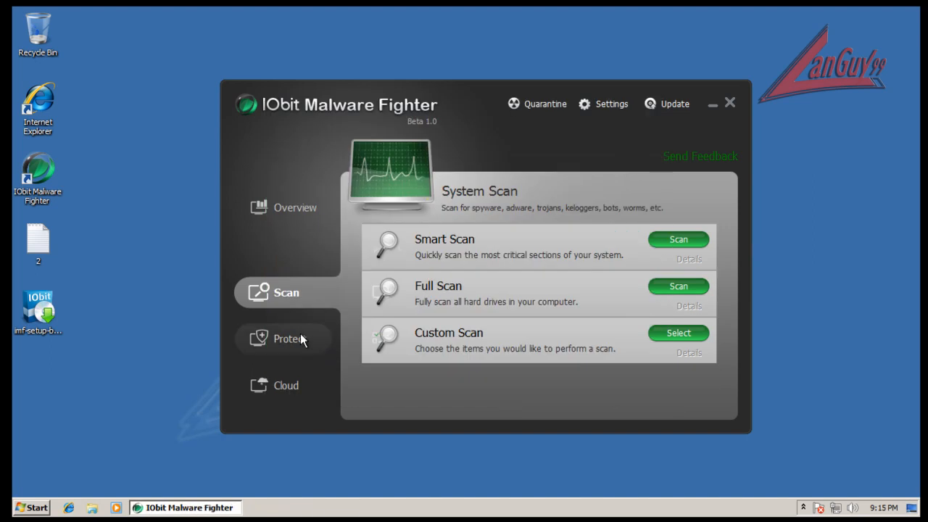
Step: Review the general, scan, quarantine, protect, update, tips and user interface settings, leaving without changes
left_click(605, 107)
left_click(297, 135)
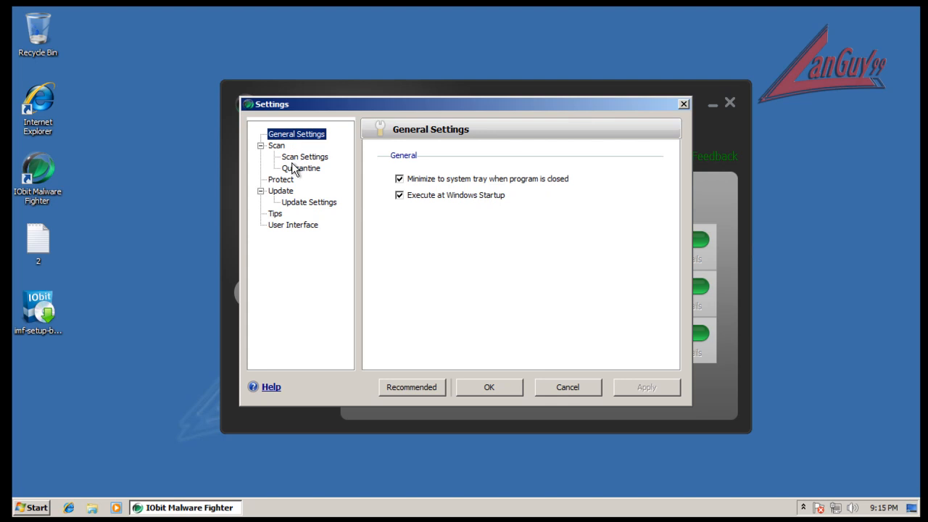
left_click(277, 146)
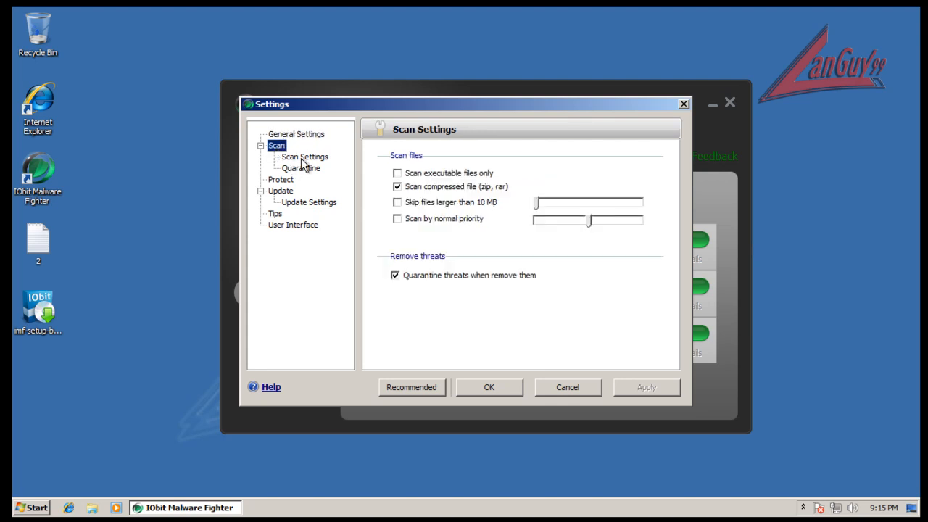
left_click(302, 159)
left_click(300, 171)
left_click(283, 182)
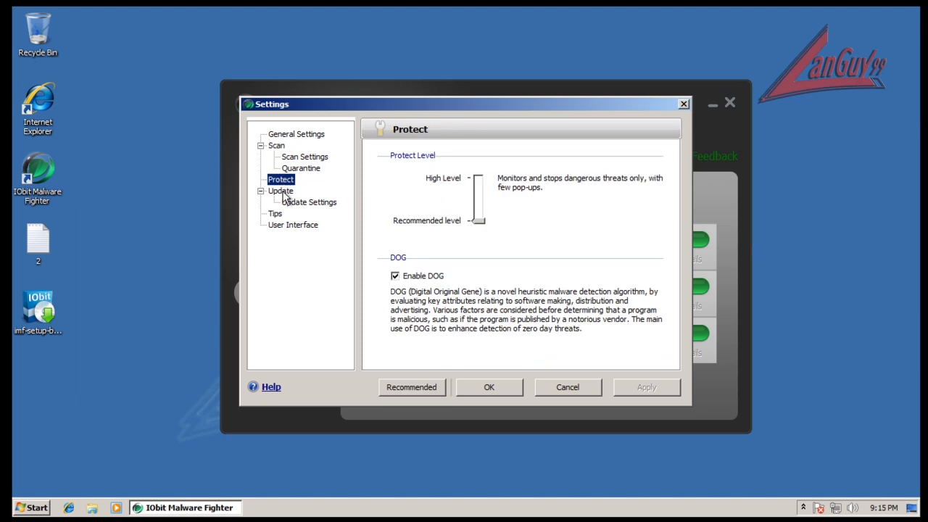
left_click(283, 192)
left_click(293, 205)
left_click(277, 214)
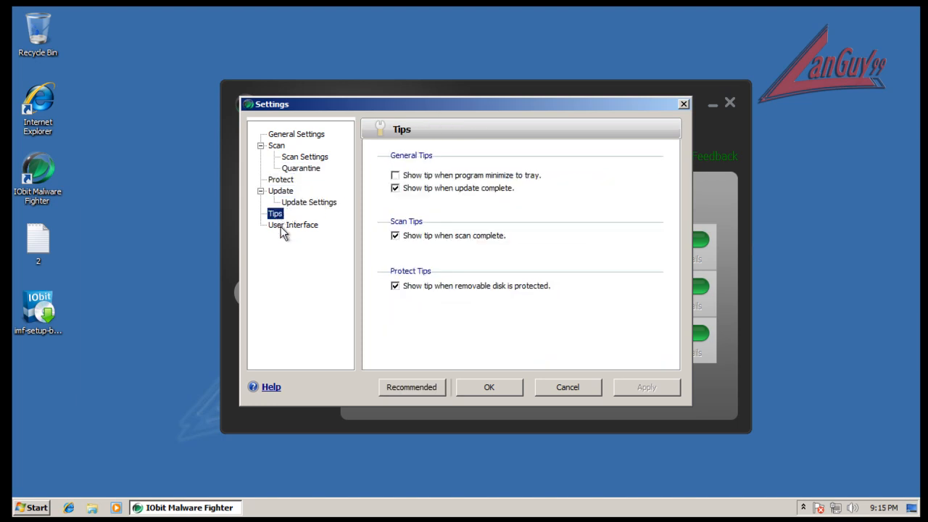
left_click(288, 225)
left_click(569, 387)
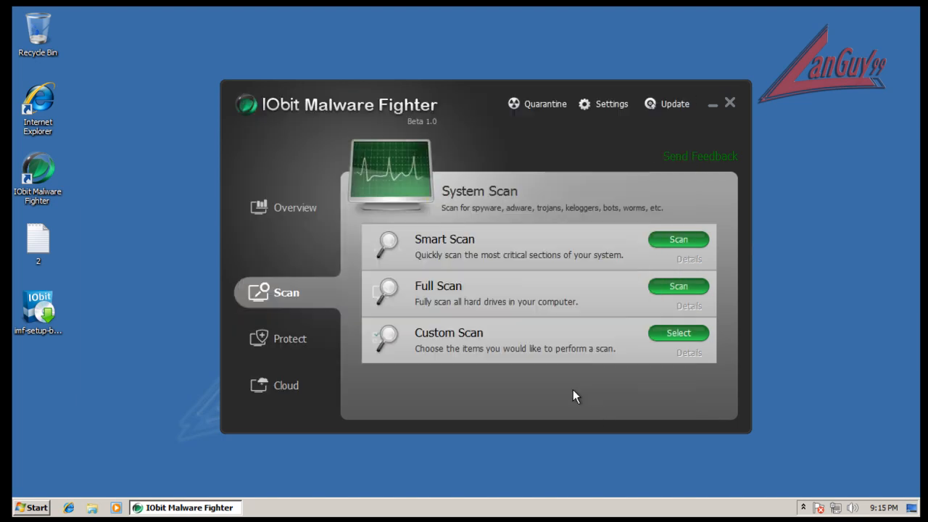
Step: Examine the real-time protection guards, Cloud Security page and quarantine list, and close IObit Malware Fighter
left_click(293, 335)
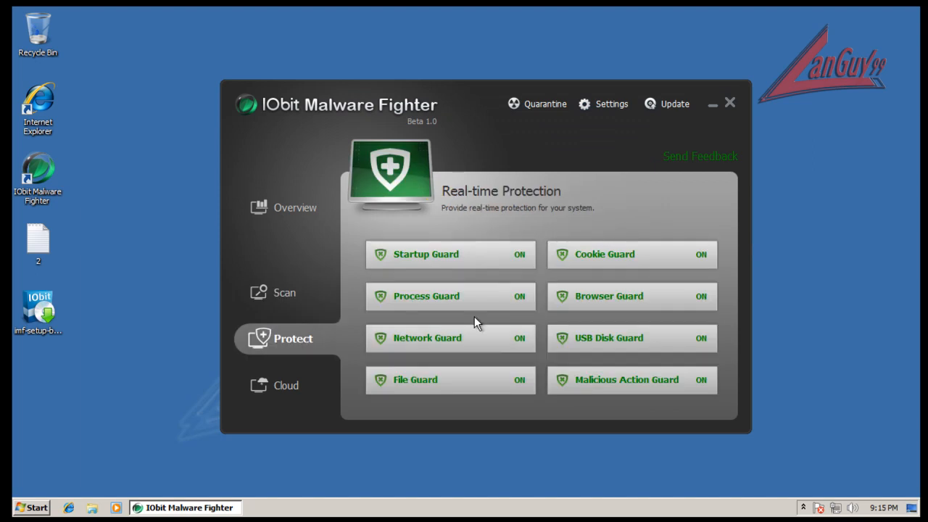
left_click(435, 254)
left_click(516, 295)
left_click(292, 391)
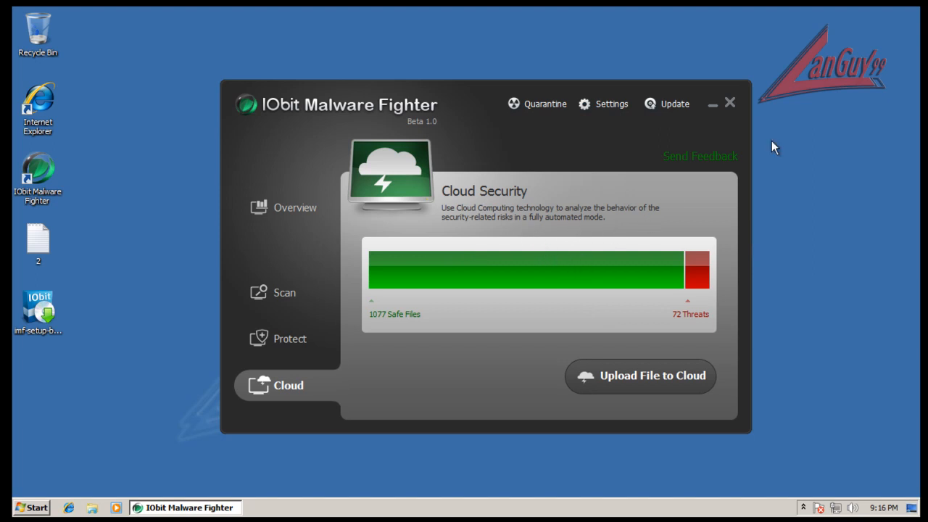
left_click(543, 106)
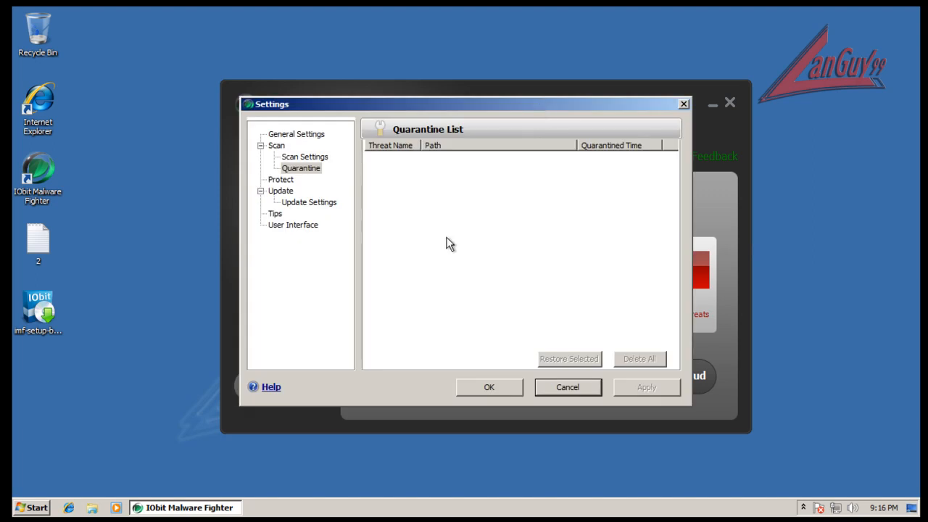
left_click(683, 104)
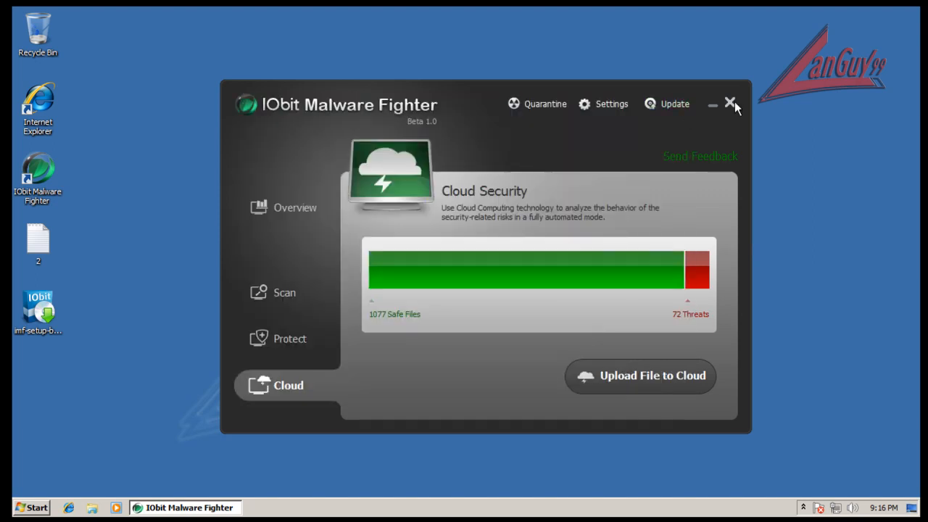
left_click(729, 102)
Step: Open Internet Explorer and the text file 2, postpone the browser's setup prompt, and arrange both windows for use together
left_click(68, 508)
left_click_drag(233, 52, 511, 34)
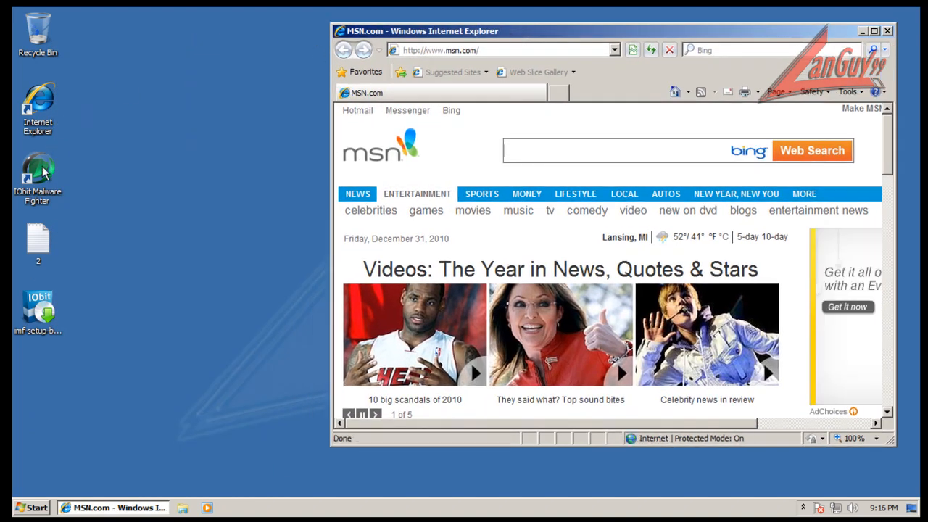
double_click(46, 242)
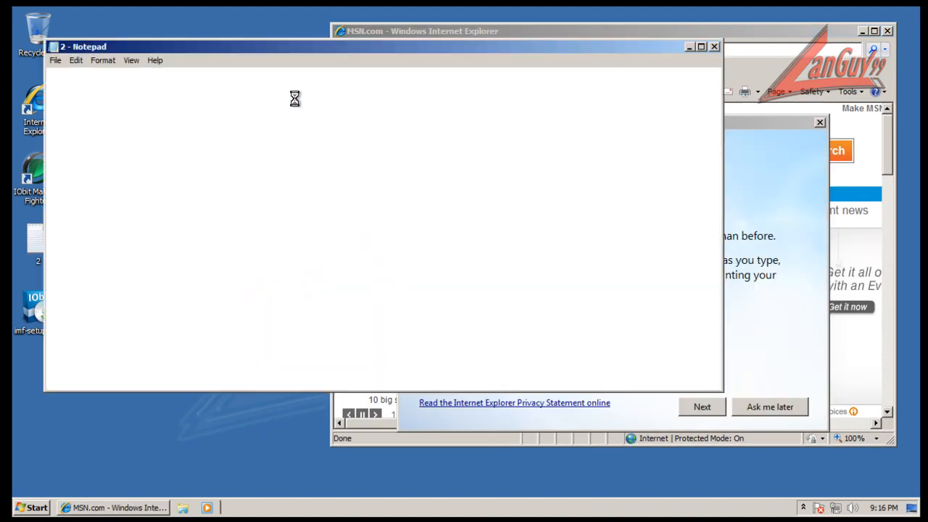
left_click(797, 404)
left_click_drag(282, 46, 264, 265)
left_click_drag(302, 293, 18, 278)
right_click(75, 300)
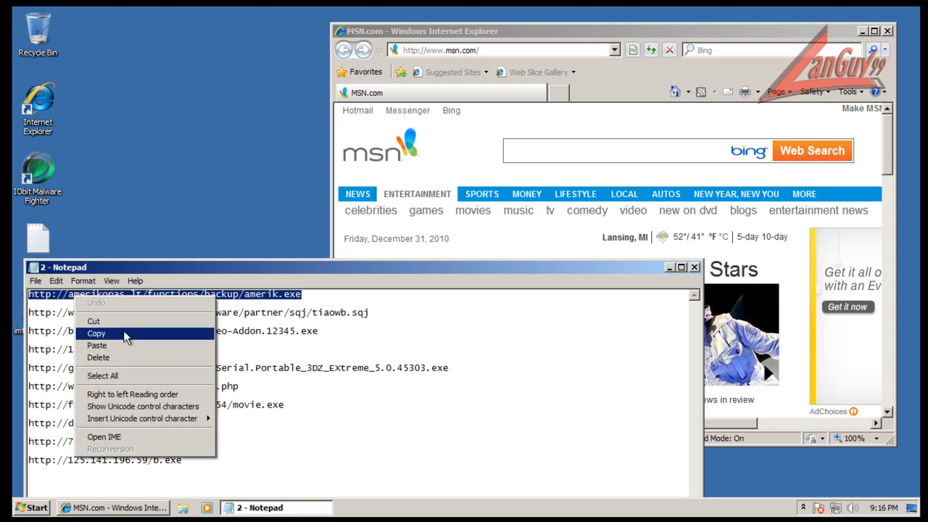
left_click(109, 332)
left_click(544, 51)
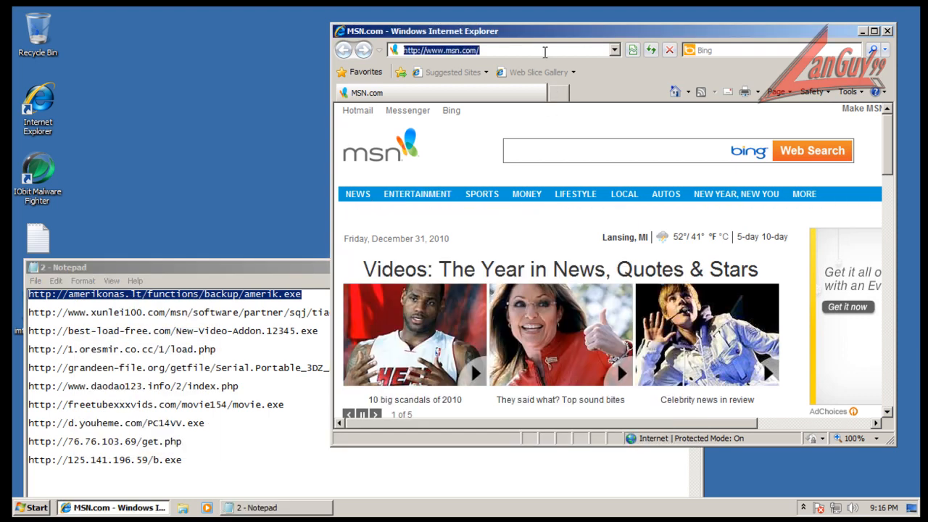
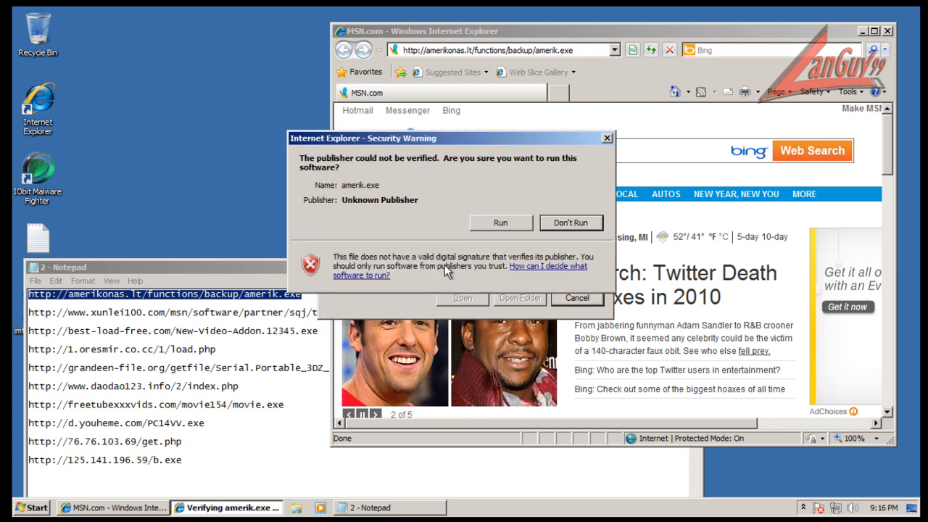
left_click(492, 221)
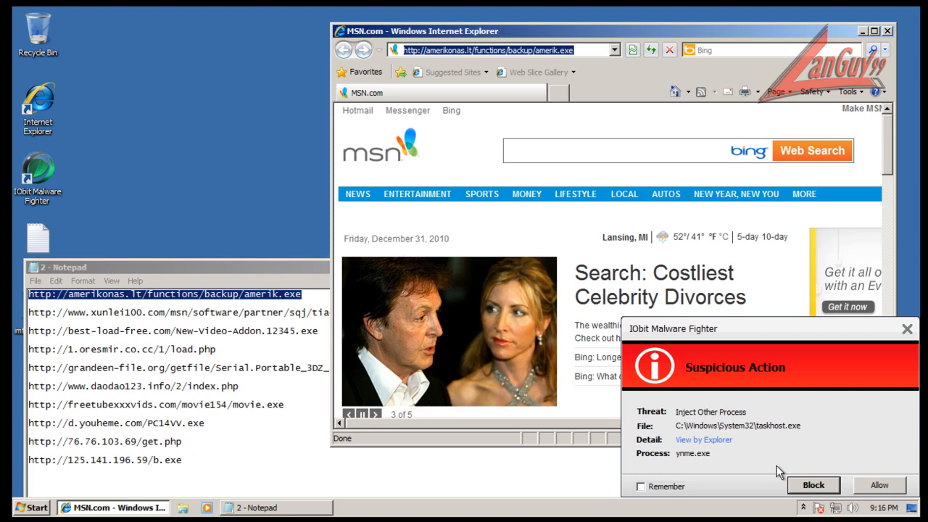
Step: View the flagged taskhost.exe in Explorer and block the process injection, registry and malware alerts, enabling Remember for the HideIcons alert
left_click(710, 440)
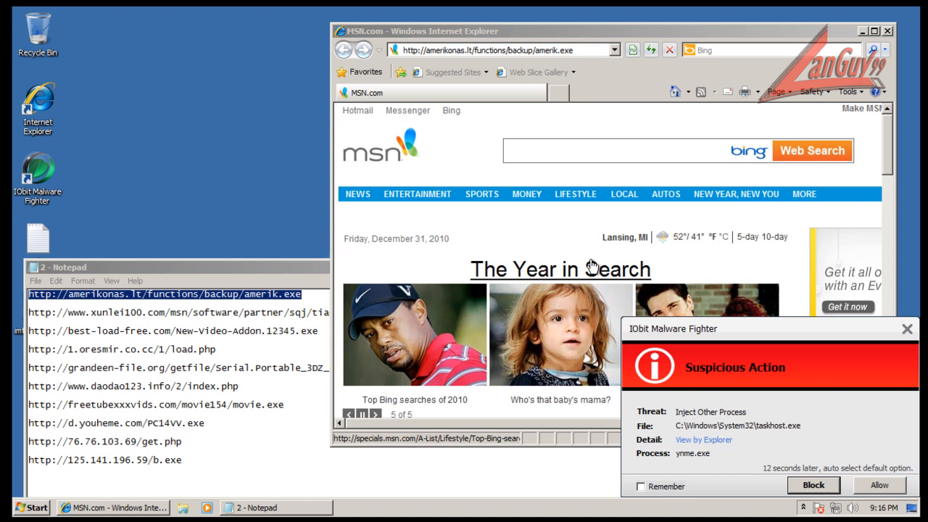
left_click(822, 490)
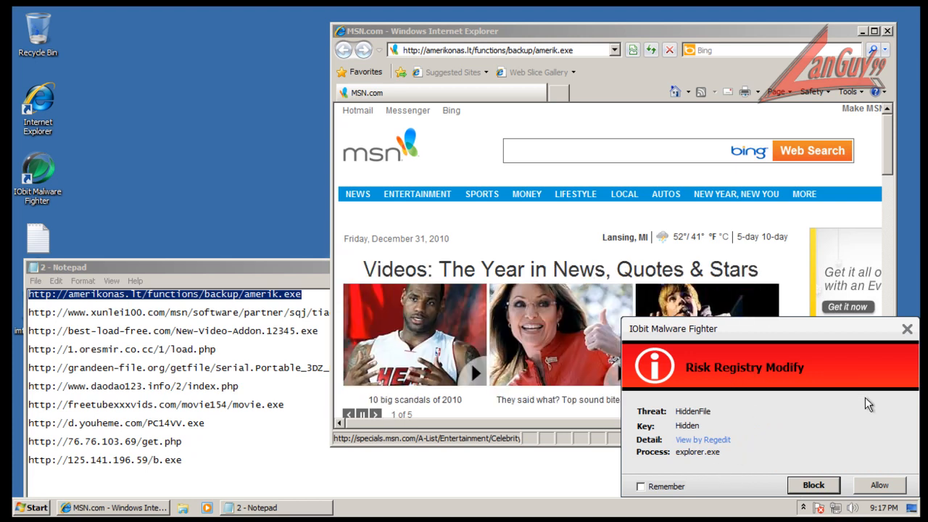
left_click(813, 486)
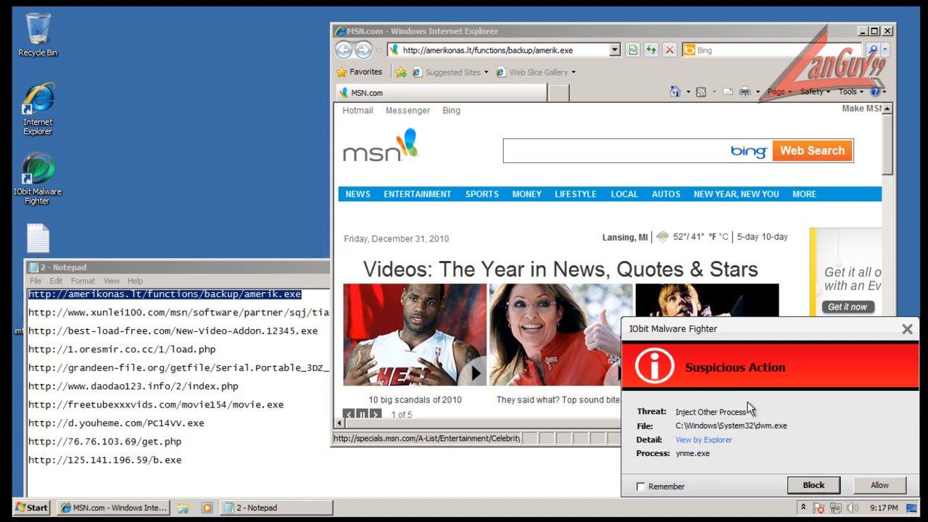
left_click(803, 483)
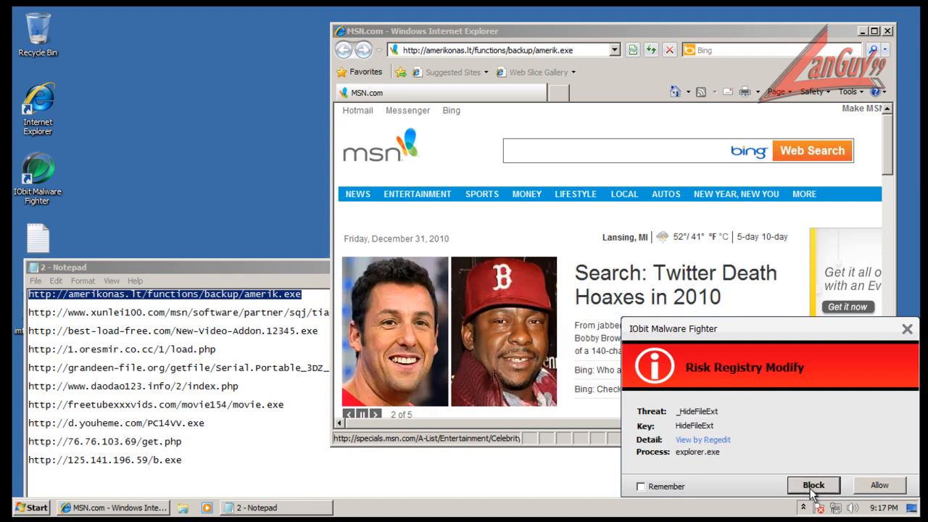
left_click(813, 486)
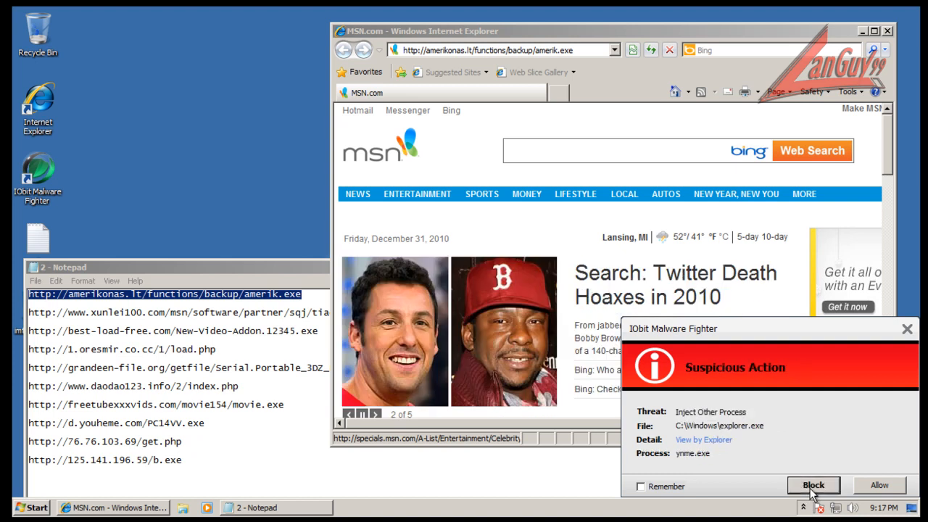
left_click(813, 487)
left_click(813, 487)
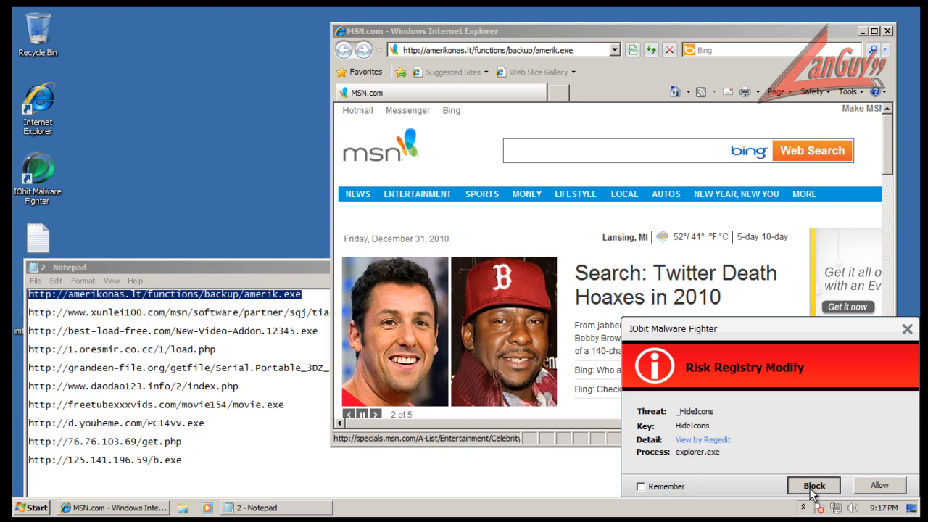
left_click(667, 486)
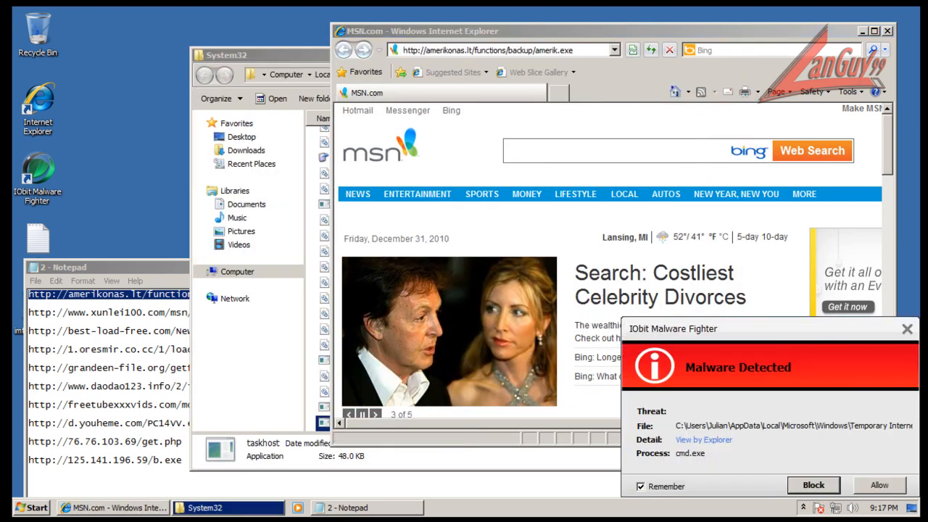
left_click(813, 486)
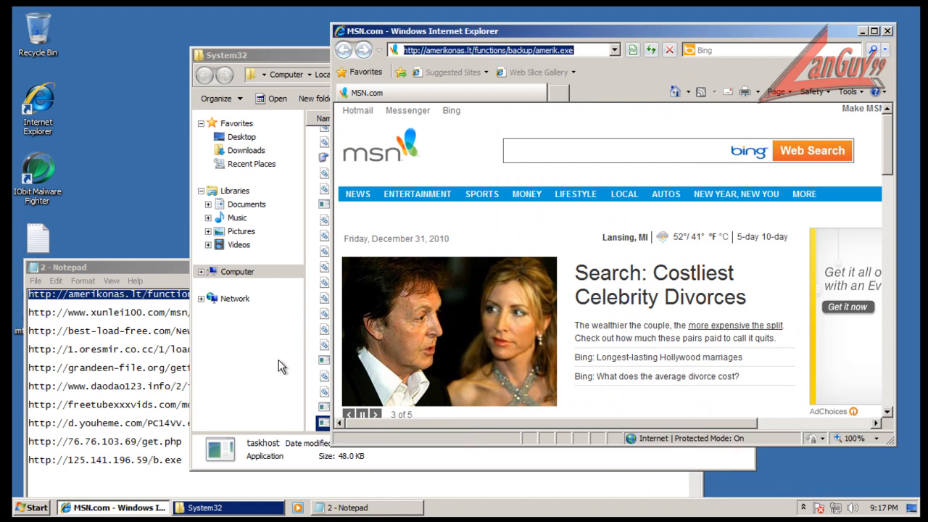
Step: Close the System32 folder window and return to the list of links in Notepad
left_click(278, 359)
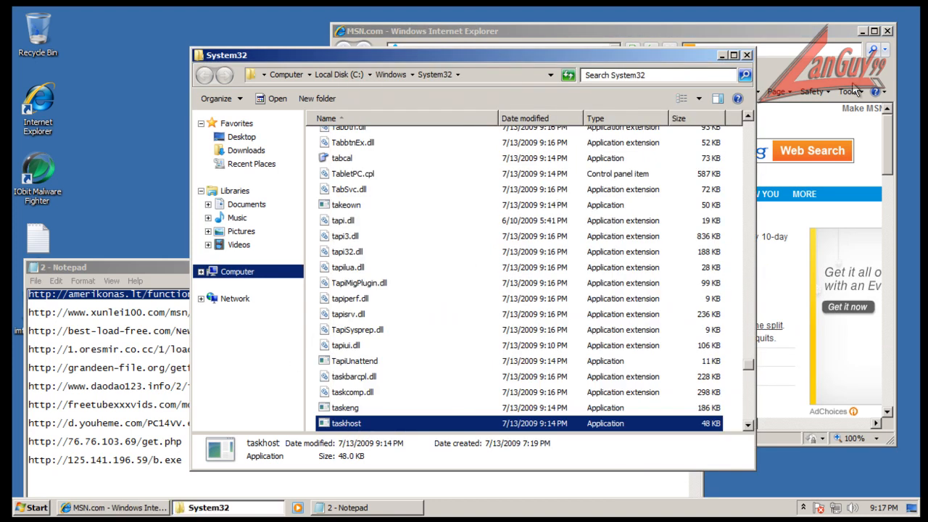
left_click(746, 55)
left_click(302, 312)
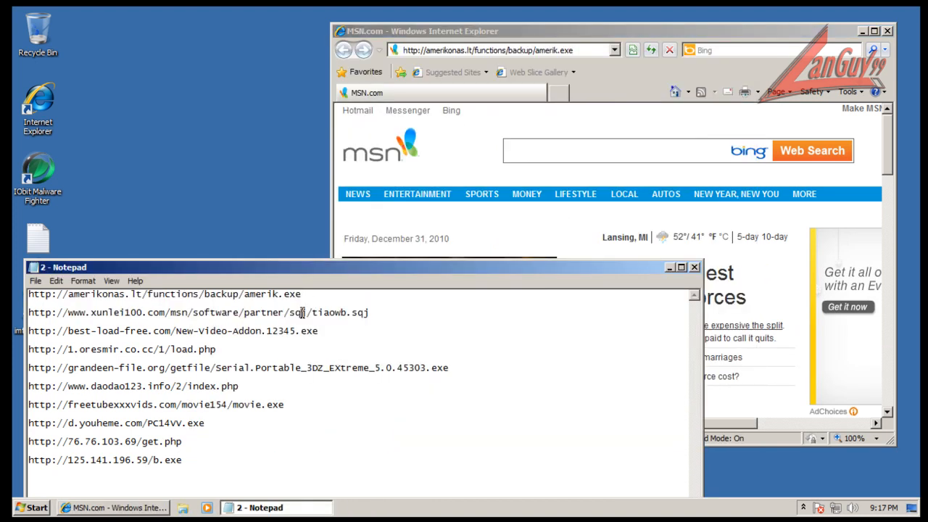
double_click(302, 313)
right_click(301, 308)
left_click(353, 351)
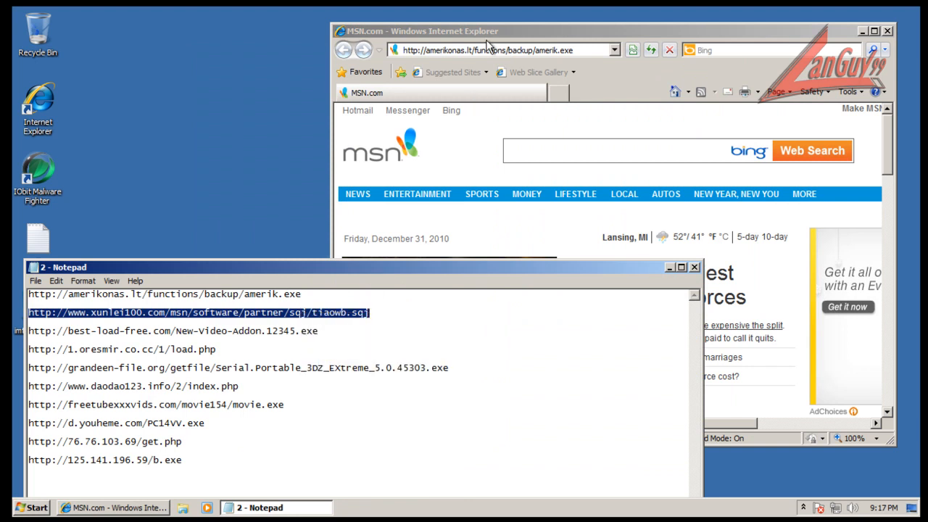
left_click(493, 49)
triple_click(493, 50)
right_click(493, 47)
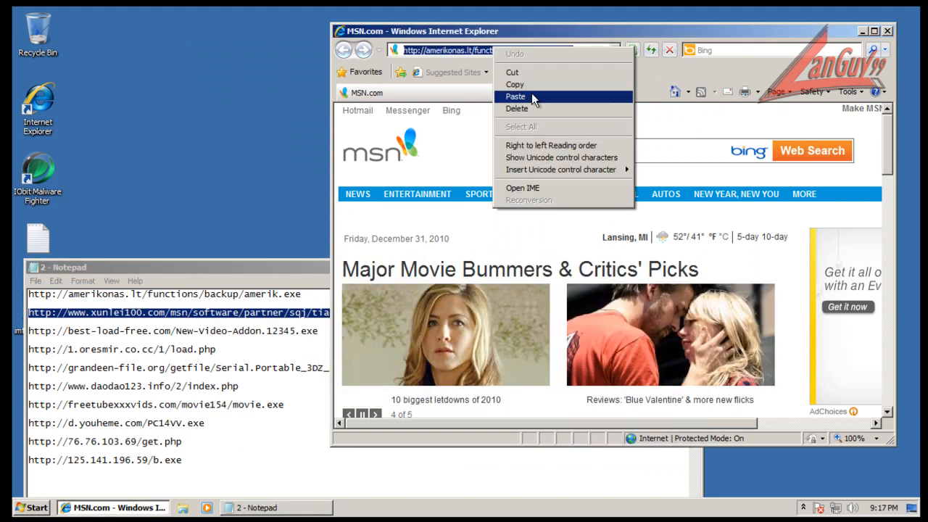
left_click(531, 92)
key("Return")
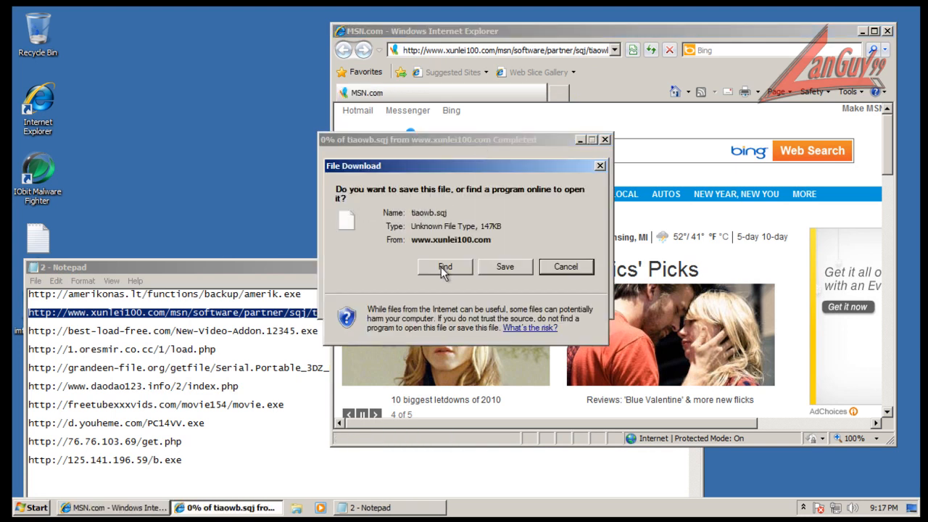
Step: Save the downloaded tiaowb.sqj file as tiaowb.exe in the Downloads folder
left_click(503, 266)
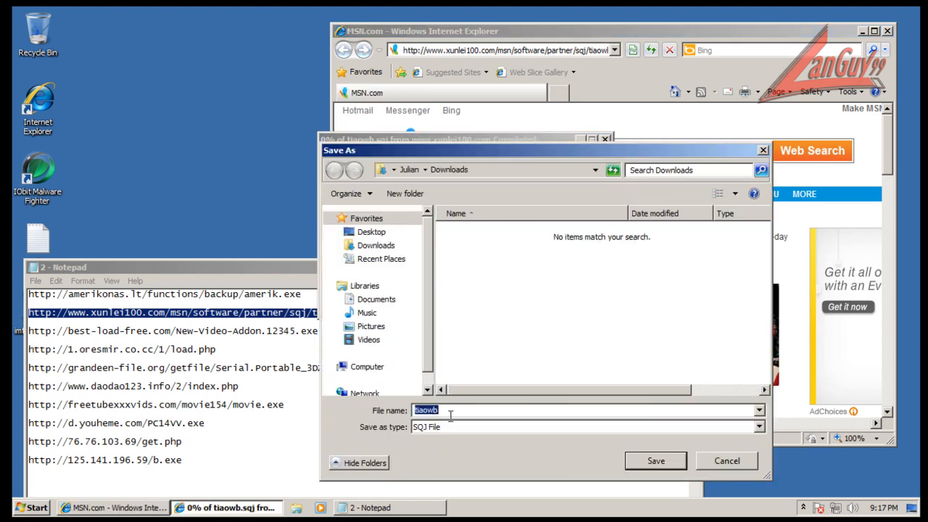
left_click(454, 426)
left_click(451, 445)
left_click(475, 412)
type(".exe")
key("Return")
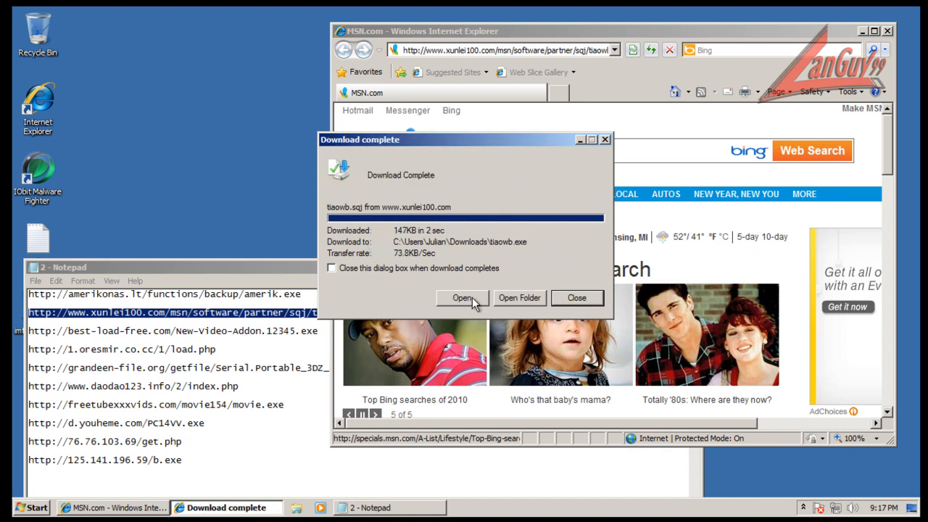
Step: Run the downloaded tiaowb.exe and dismiss its 7-Zip error dialog
left_click(471, 297)
left_click(490, 225)
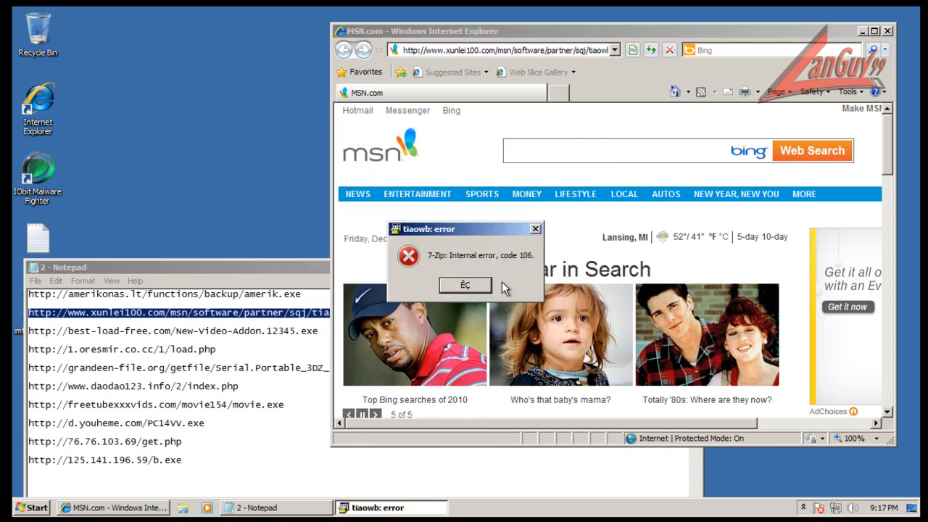
left_click(464, 285)
left_click(266, 331)
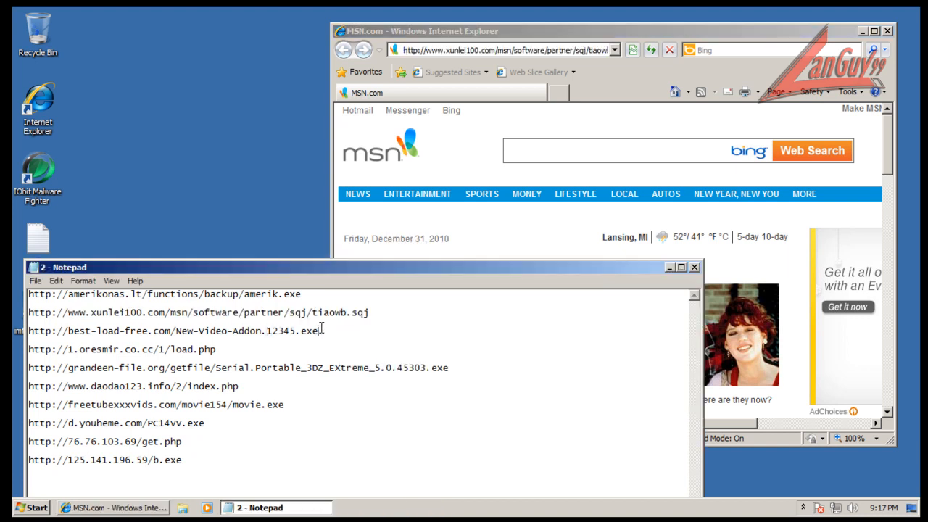
double_click(321, 330)
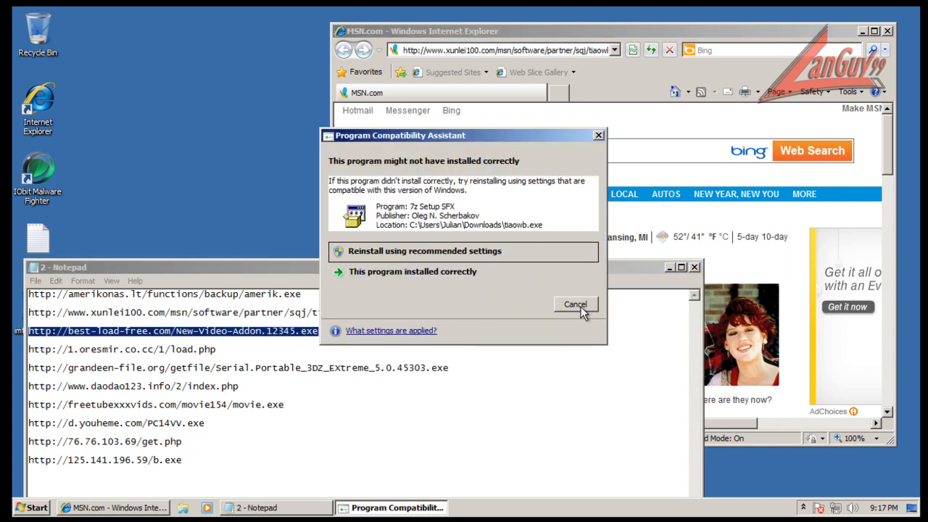
left_click(576, 304)
right_click(301, 331)
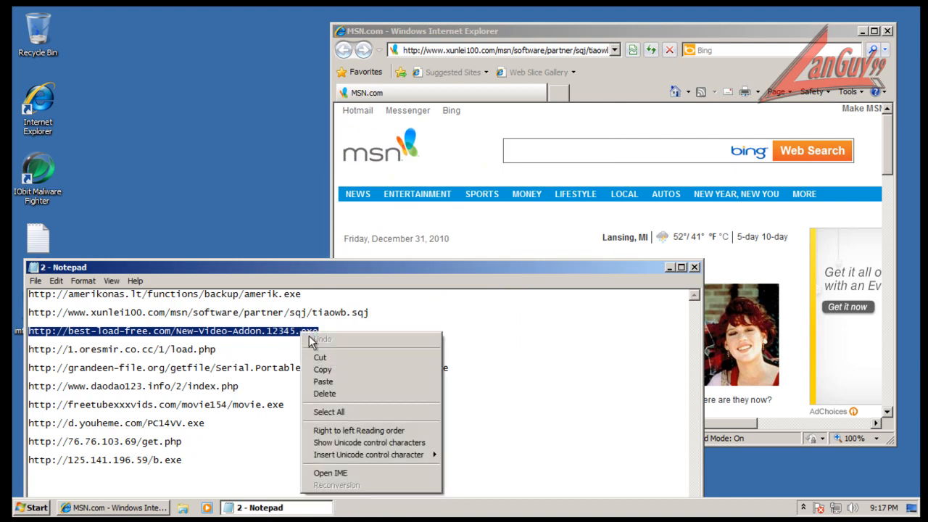
left_click(334, 369)
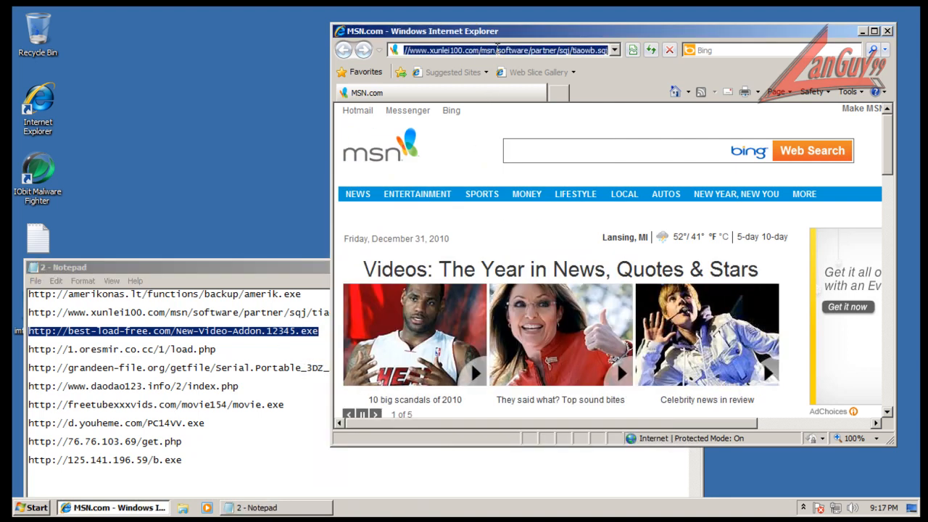
right_click(497, 51)
left_click(530, 102)
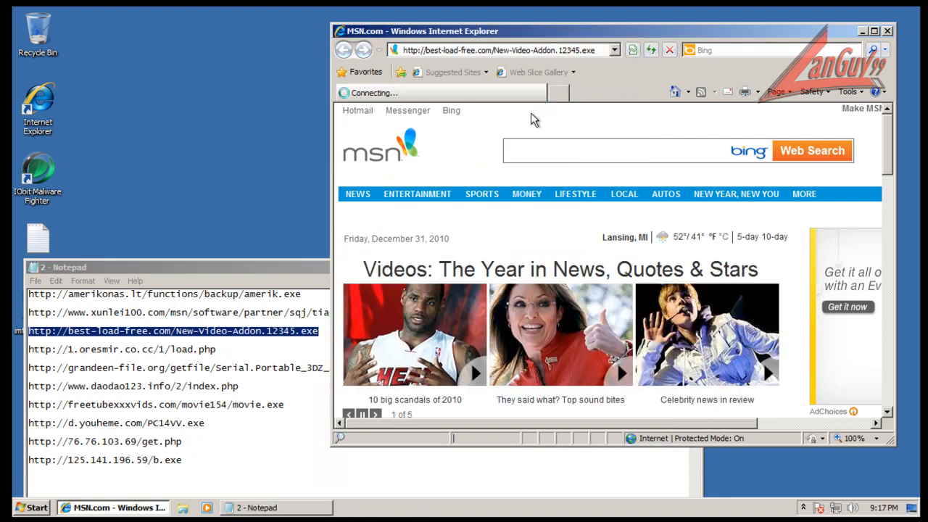
double_click(213, 350)
right_click(213, 350)
left_click(280, 223)
left_click(510, 49)
right_click(510, 48)
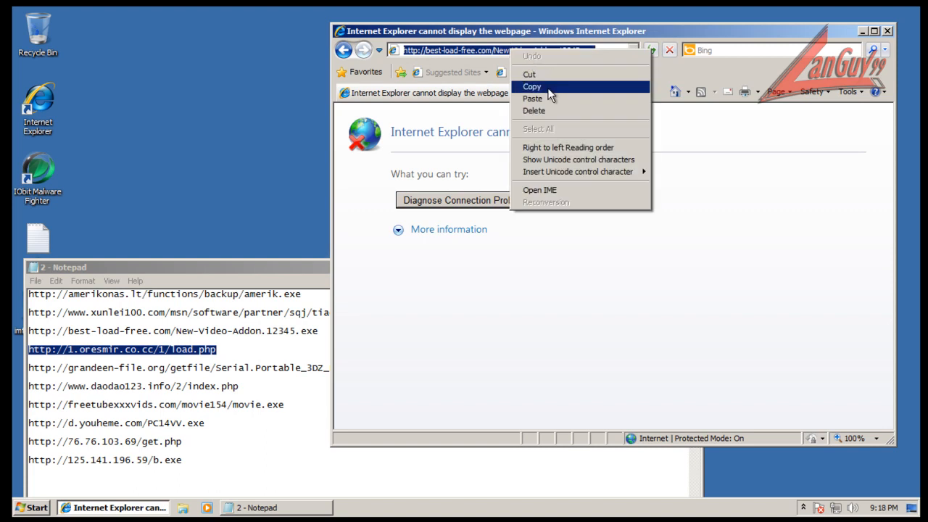
left_click(551, 98)
key("Return")
Step: Run the downloaded load.exe and block the AutoRun registry and conhost.exe malware alerts
left_click(449, 269)
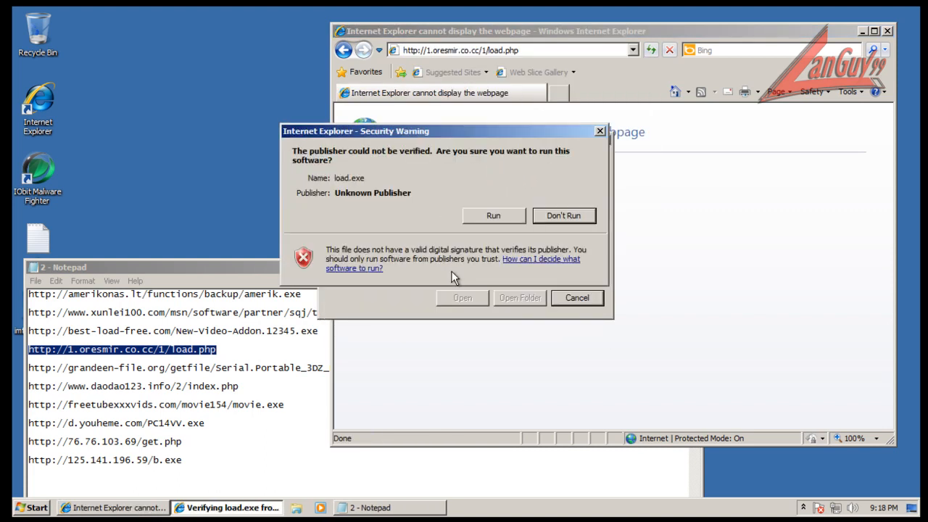
left_click(494, 215)
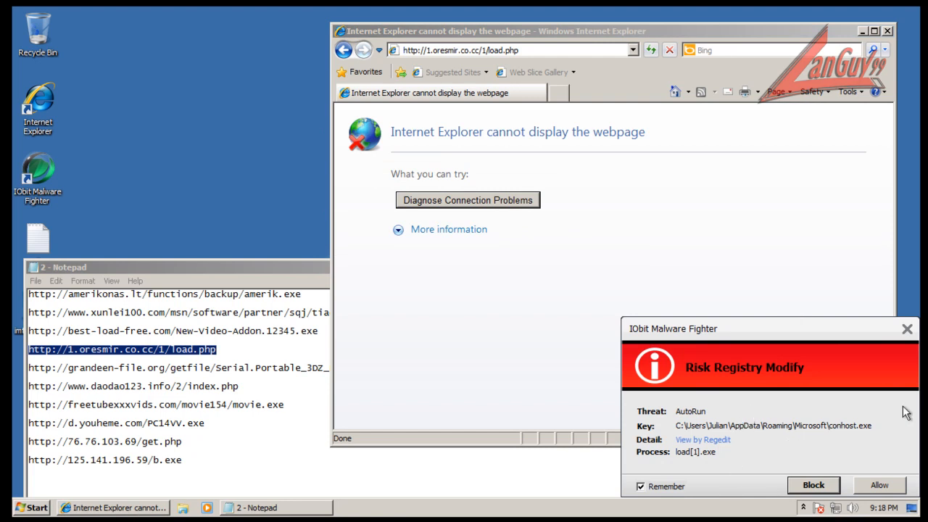
left_click(803, 490)
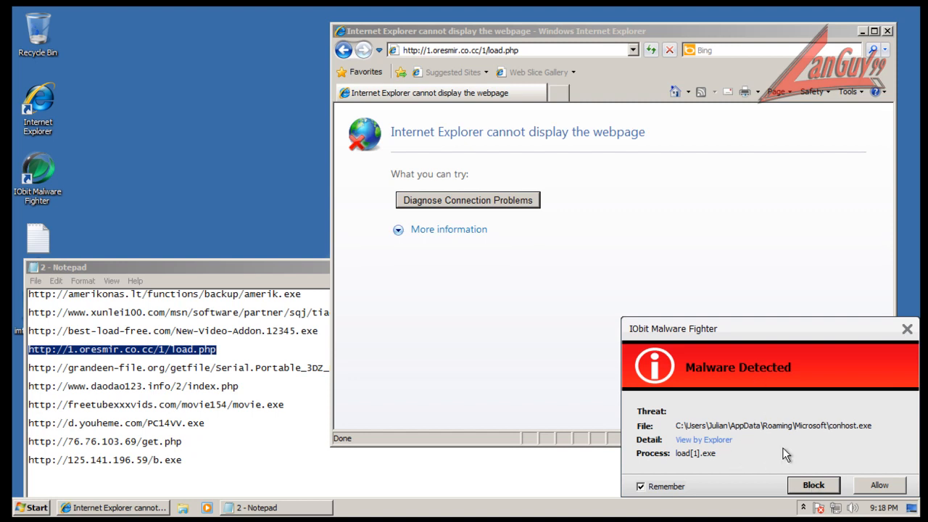
left_click(804, 485)
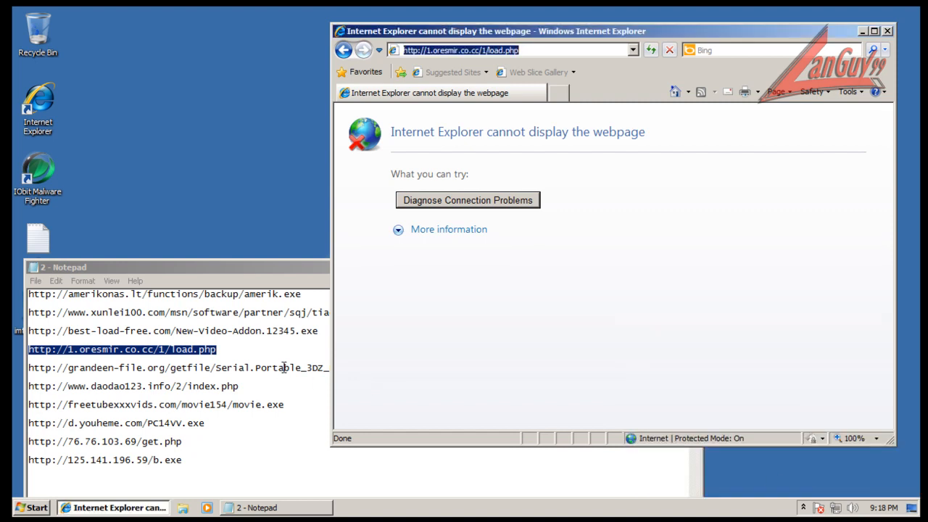
left_click(284, 367)
left_click(458, 368, "shift")
right_click(436, 367)
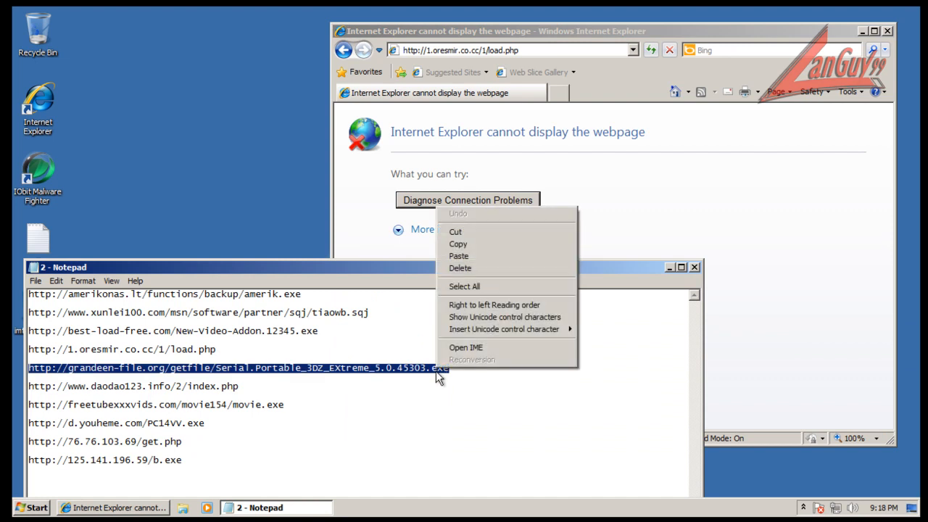
left_click(478, 244)
left_click(535, 50)
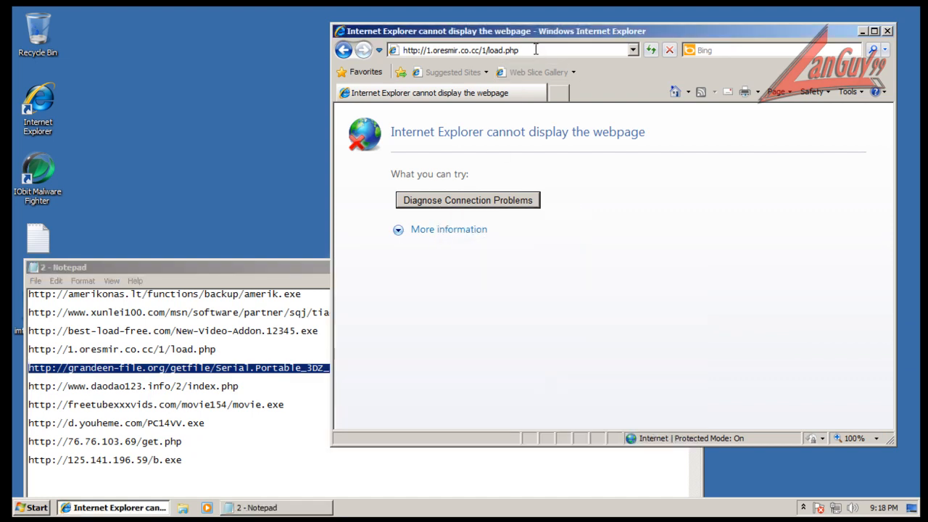
left_click(535, 50)
right_click(535, 50)
left_click(559, 93)
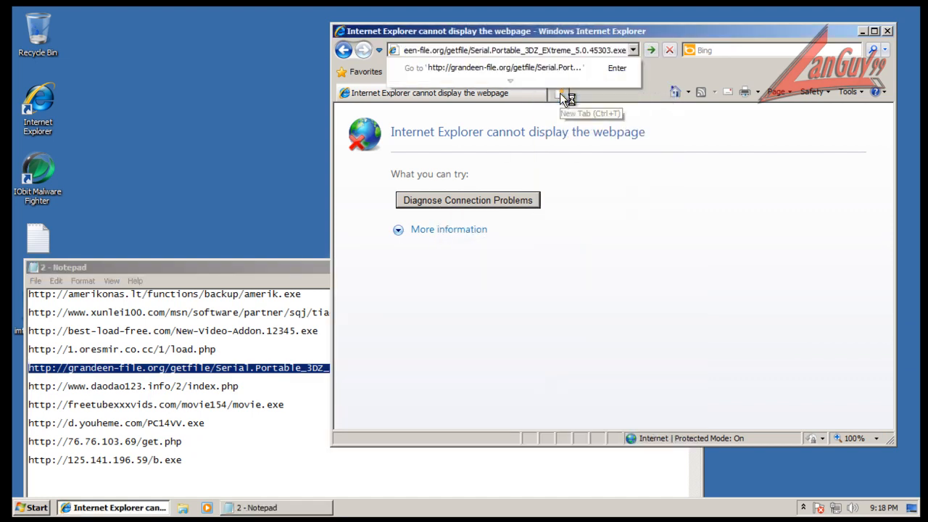
key("Return")
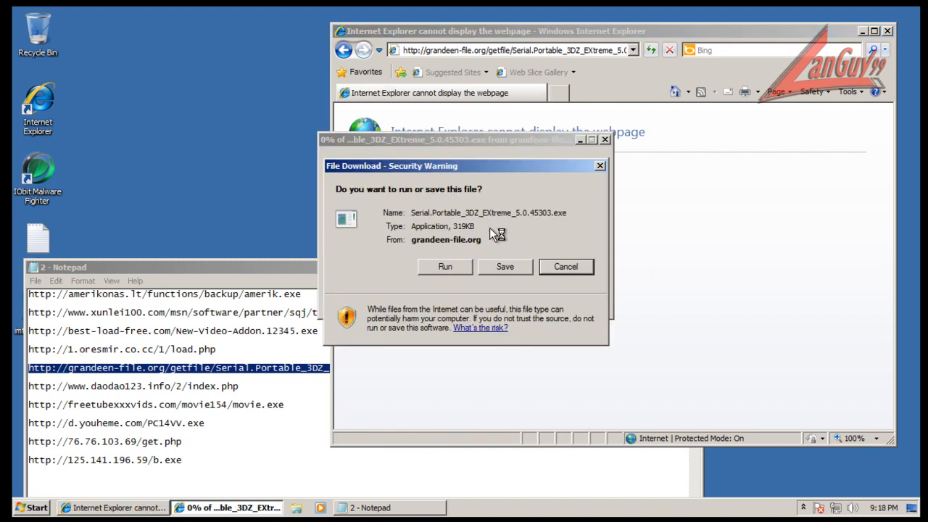
Step: Run the downloaded Serial.Portable_3DZ_EXtreme_5.0.45303.exe and block the malware alert for the cmd.exe process
left_click(455, 269)
left_click(508, 244)
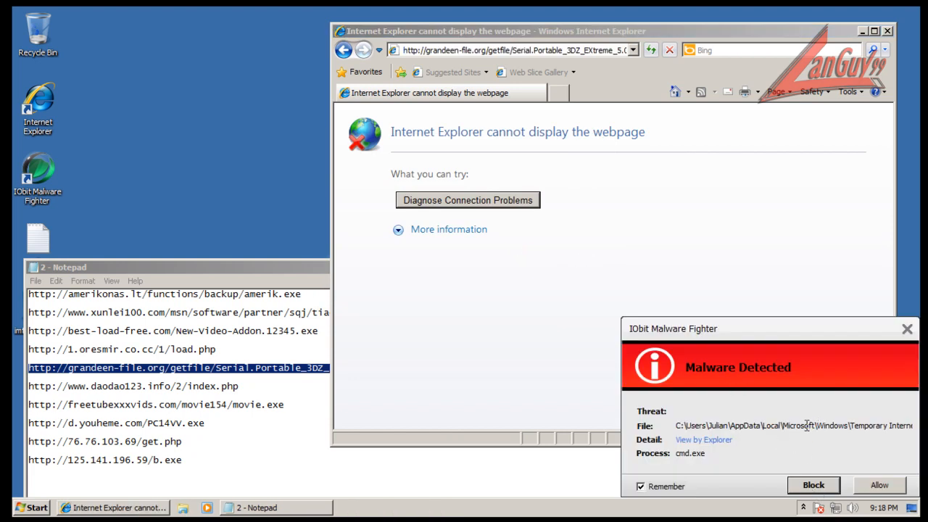
left_click(823, 487)
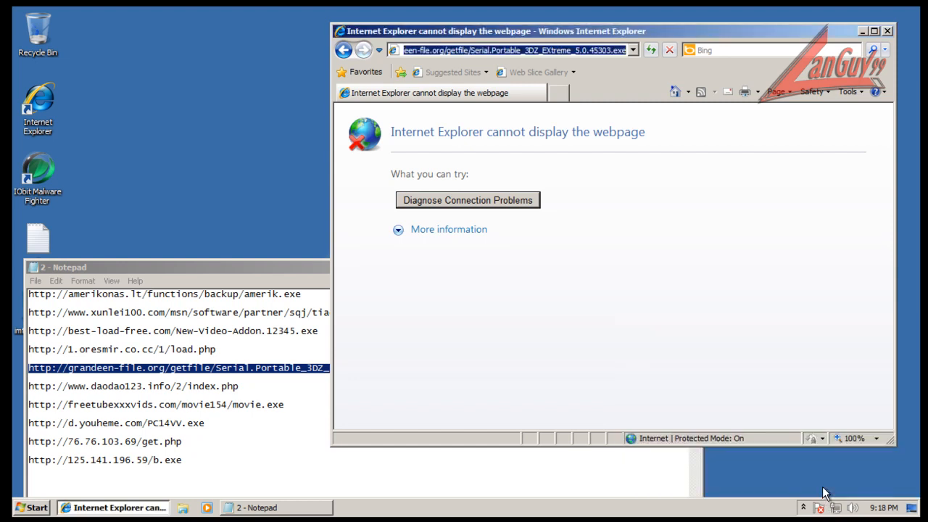
left_click(239, 386)
key("shift+Home")
right_click(221, 386)
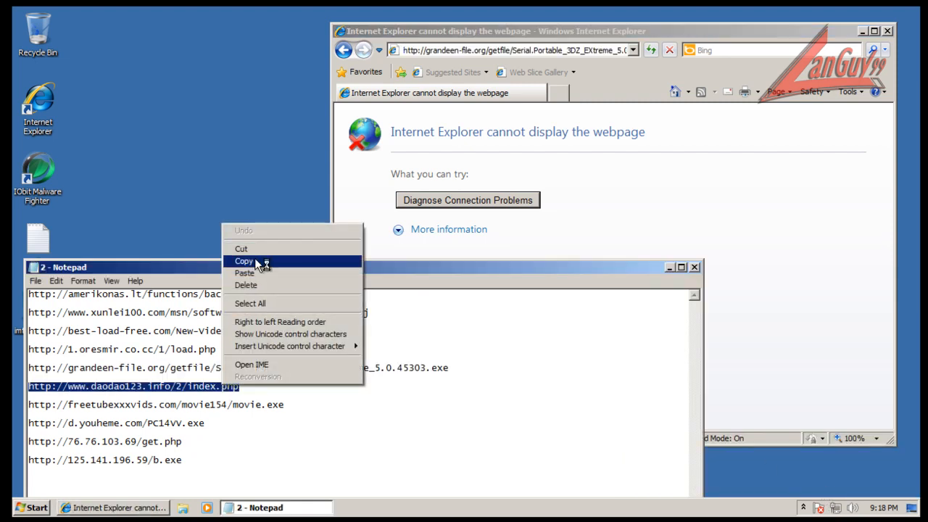
left_click(255, 261)
left_click(433, 50)
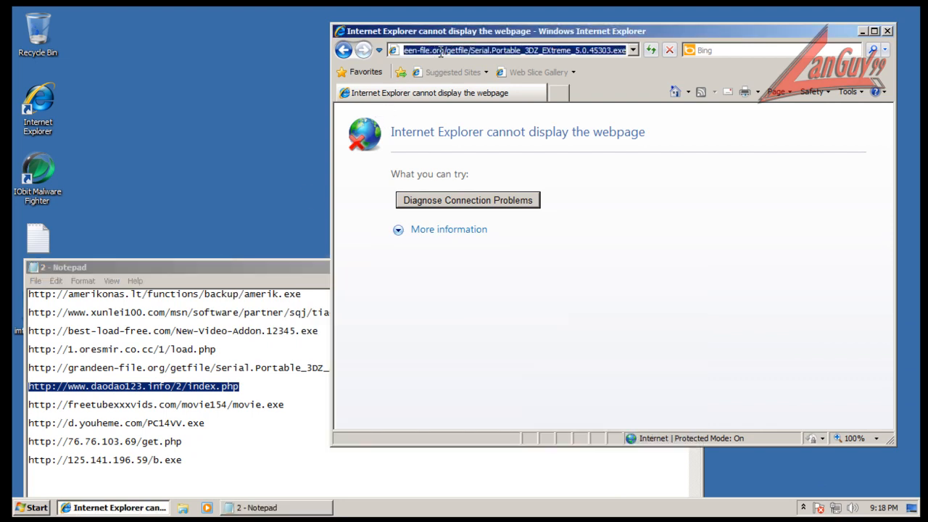
right_click(439, 52)
left_click(494, 101)
key("Return")
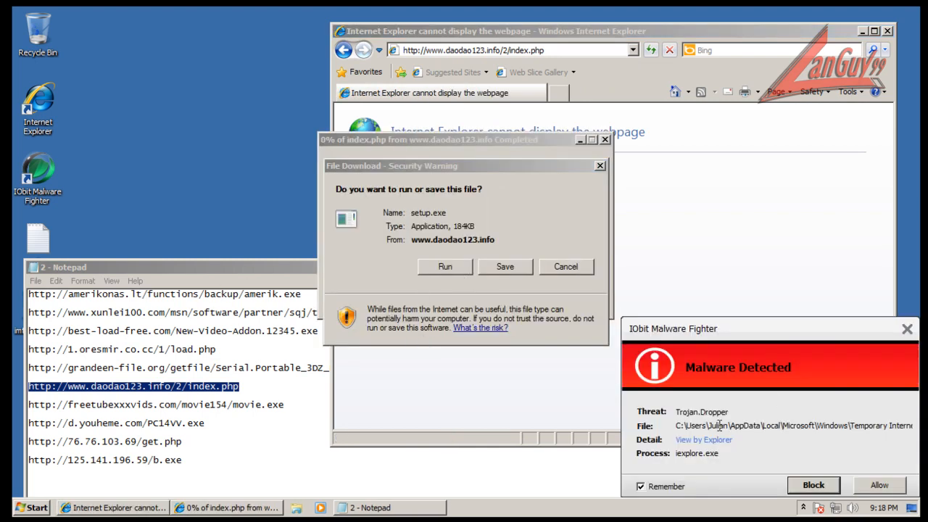
Step: Block the Trojan.Dropper alerts and run the downloaded setup.exe despite the unverified publisher warning
left_click(810, 484)
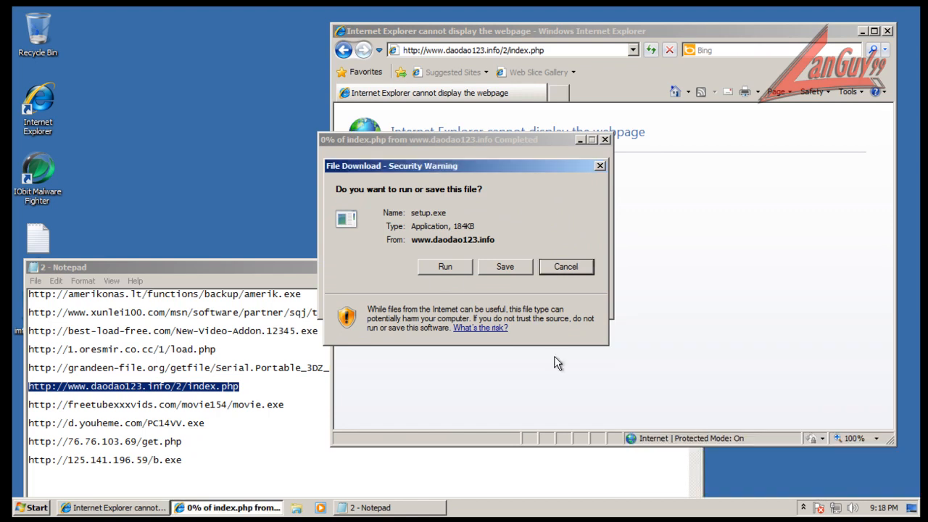
left_click(444, 267)
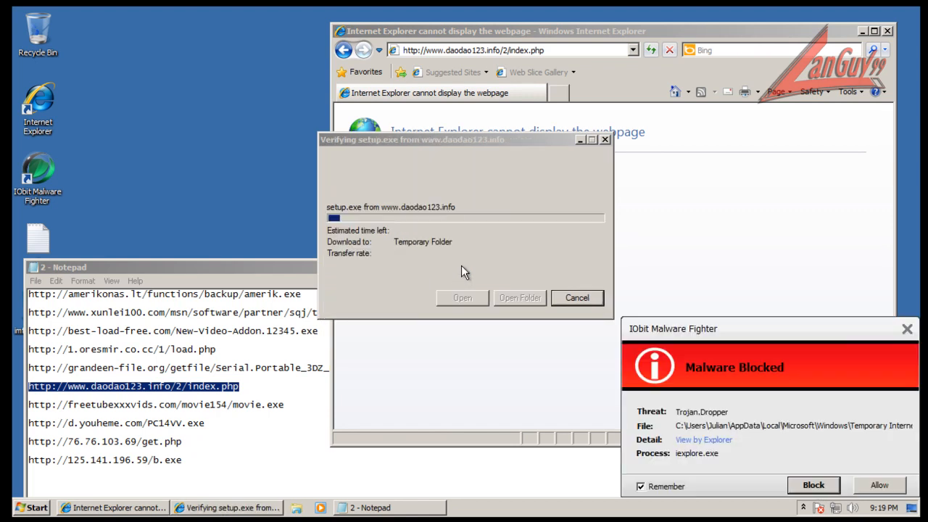
left_click(813, 484)
left_click(816, 490)
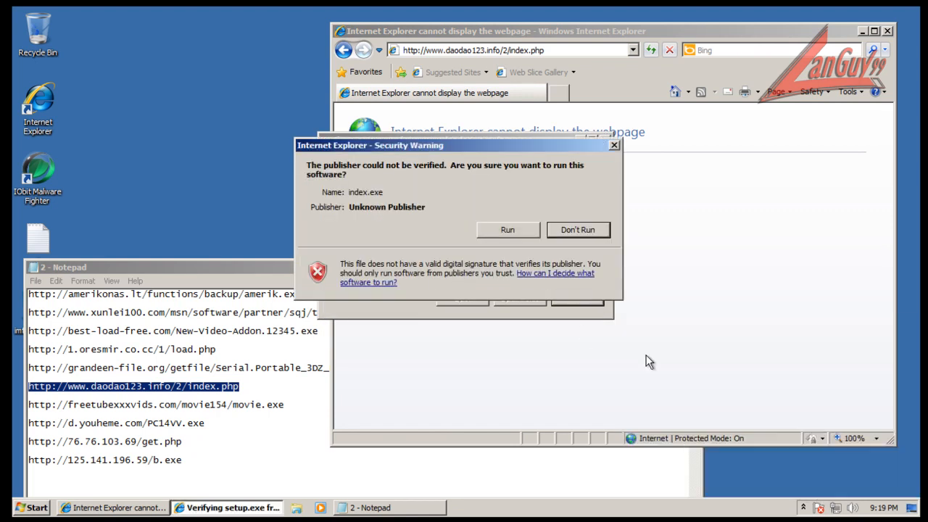
left_click(525, 231)
left_click(624, 262)
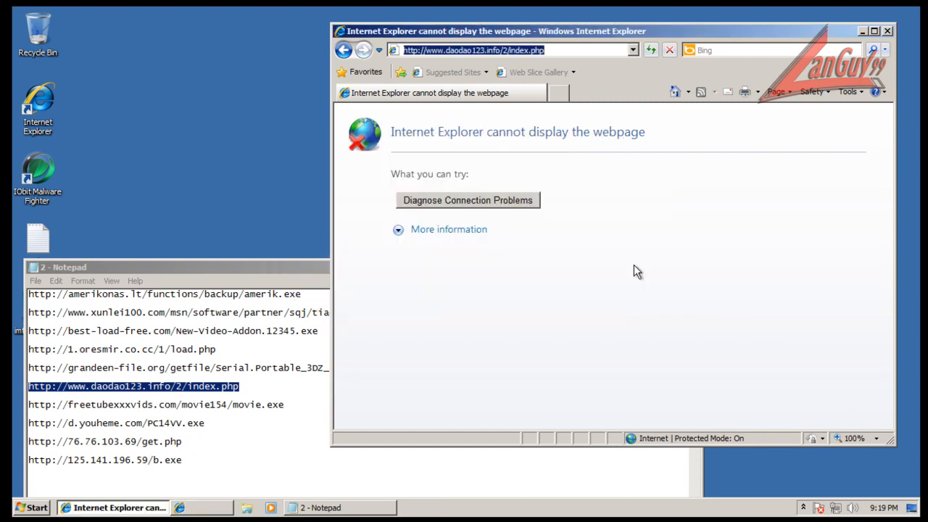
left_click(291, 411)
key("shift+Home")
right_click(285, 404)
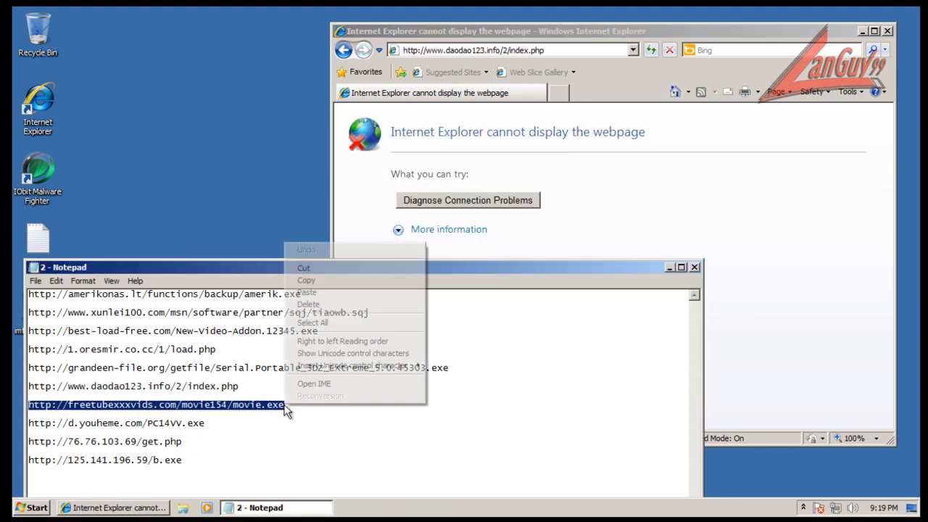
left_click(333, 279)
left_click(502, 50)
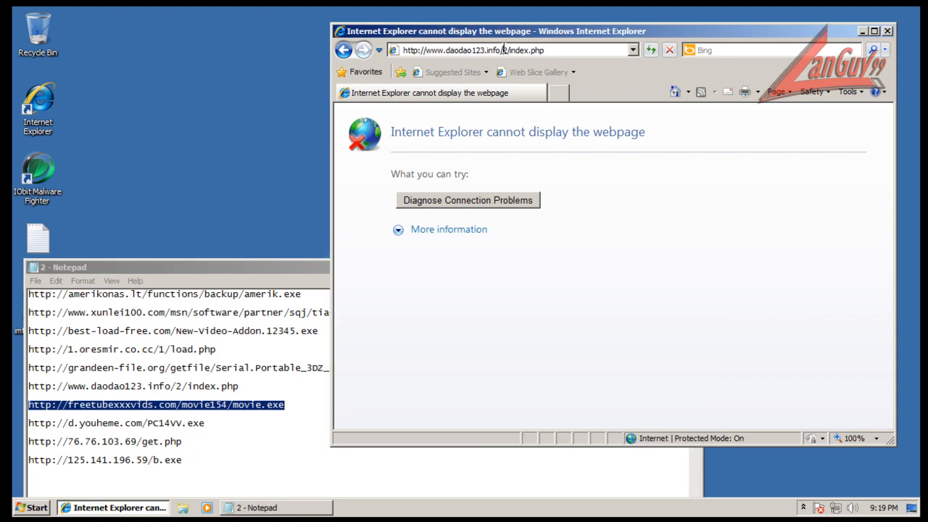
right_click(503, 50)
key("Escape")
right_click(560, 50)
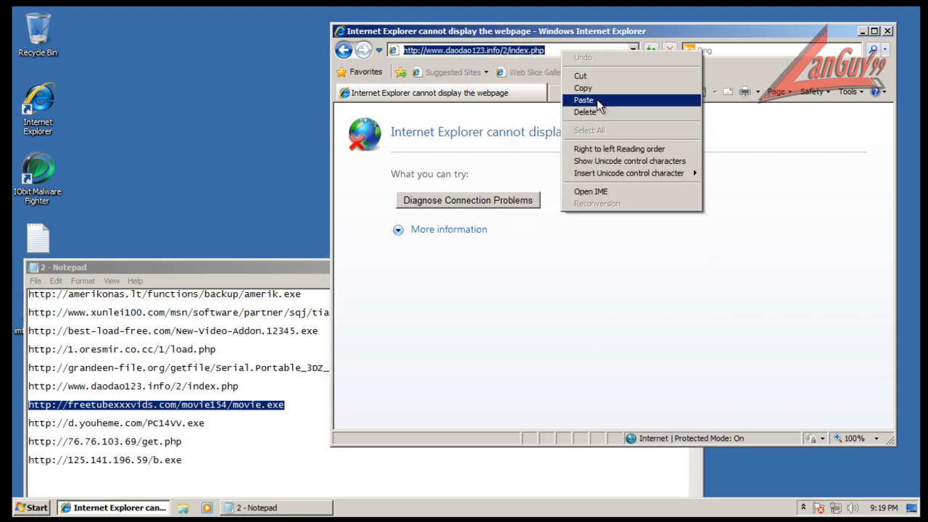
left_click(596, 100)
key("Return")
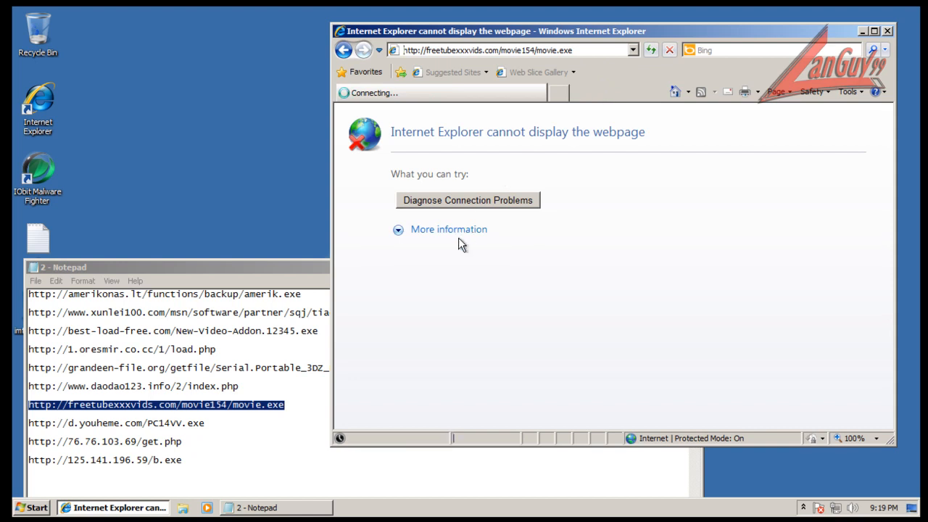
left_click(444, 266)
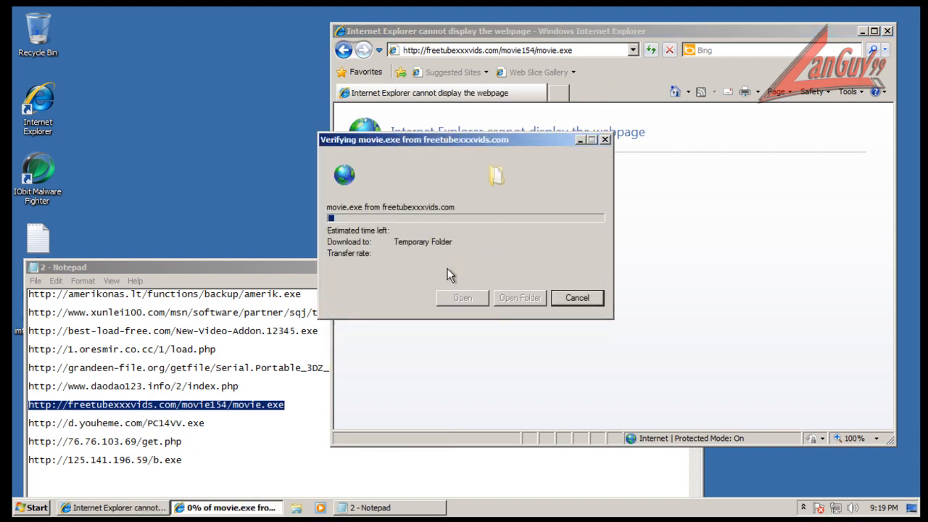
left_click(501, 230)
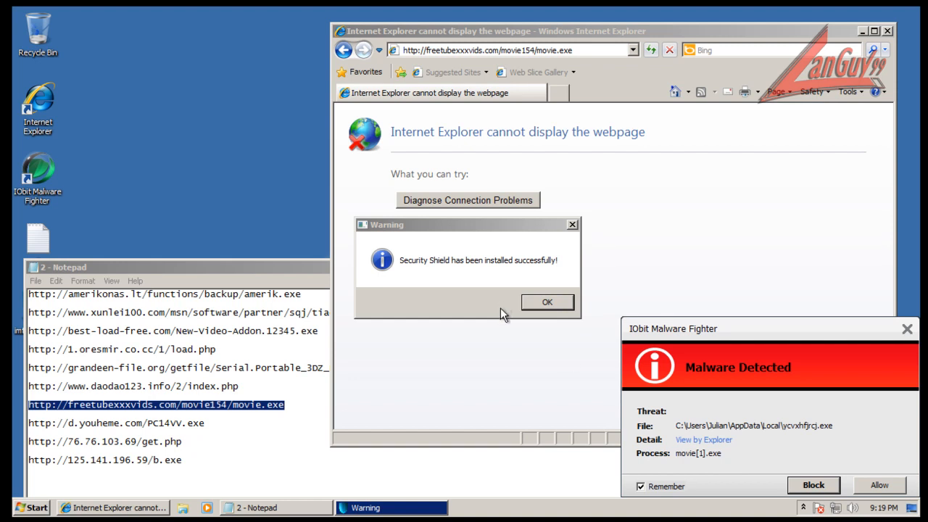
Step: Block the malware alert for ycvxhfjrcj.exe and dismiss the Security Shield installation message, scan window and warning balloon
left_click(547, 302)
left_click(807, 485)
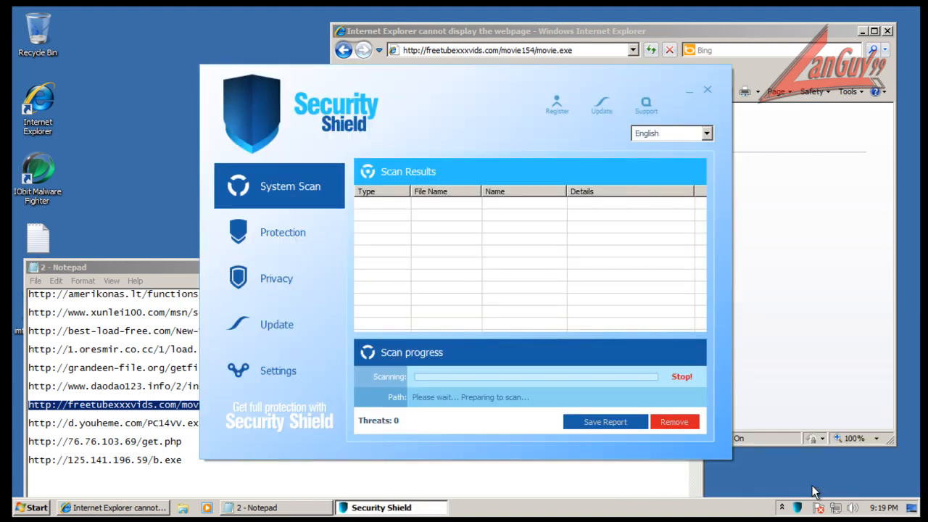
left_click(782, 507)
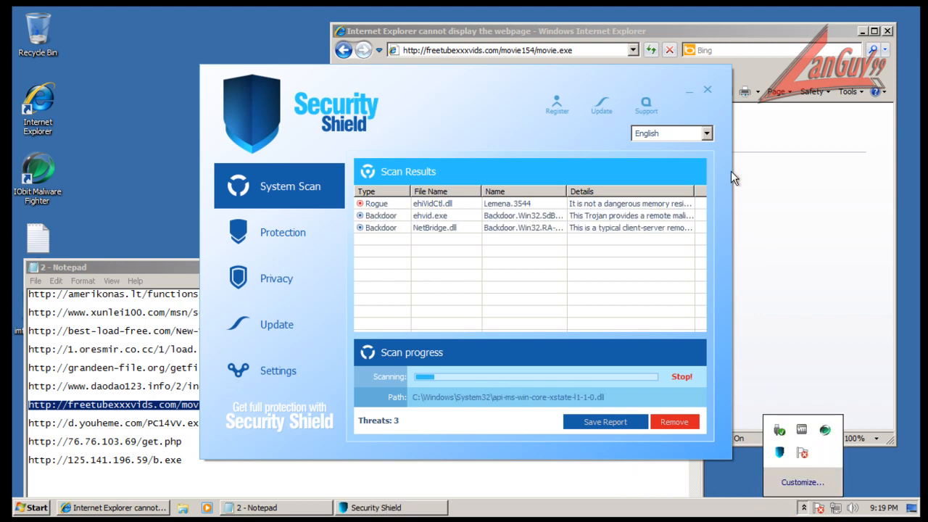
left_click(707, 90)
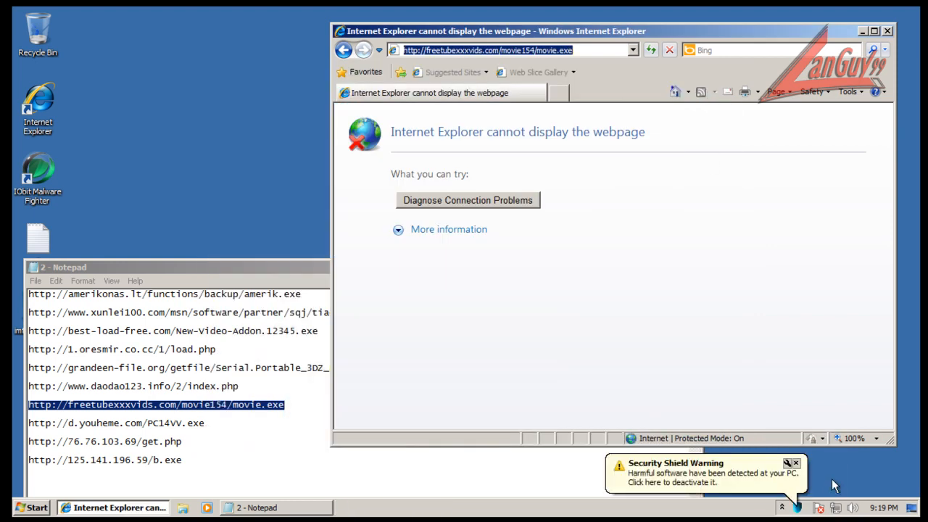
left_click(796, 463)
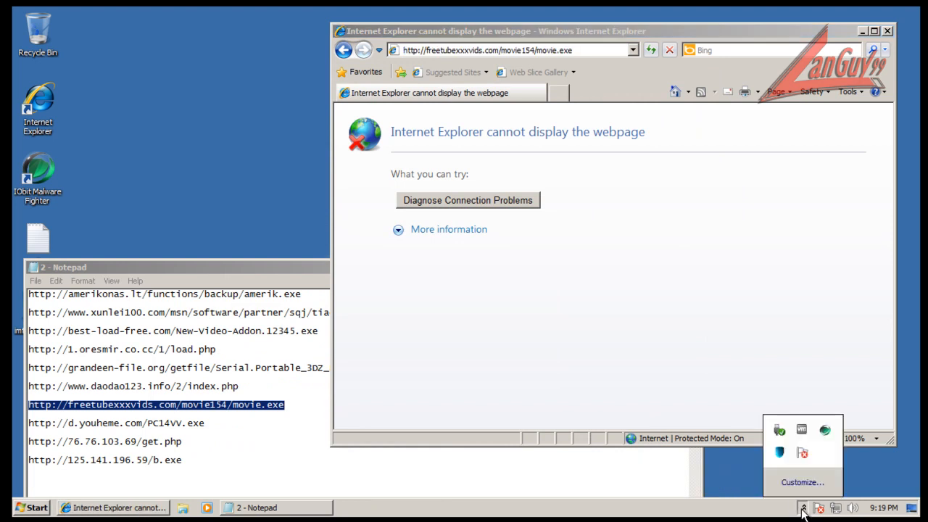
left_click(202, 422)
double_click(199, 423)
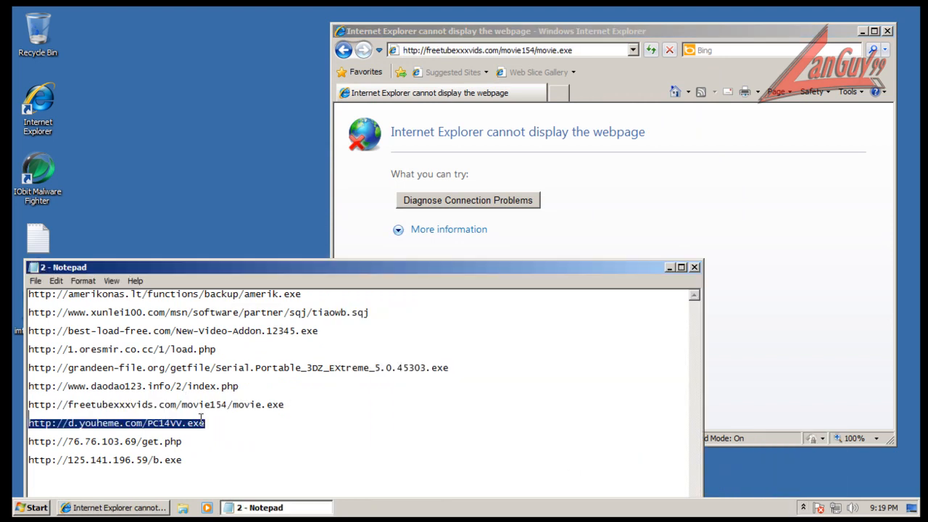
right_click(196, 424)
left_click(217, 299)
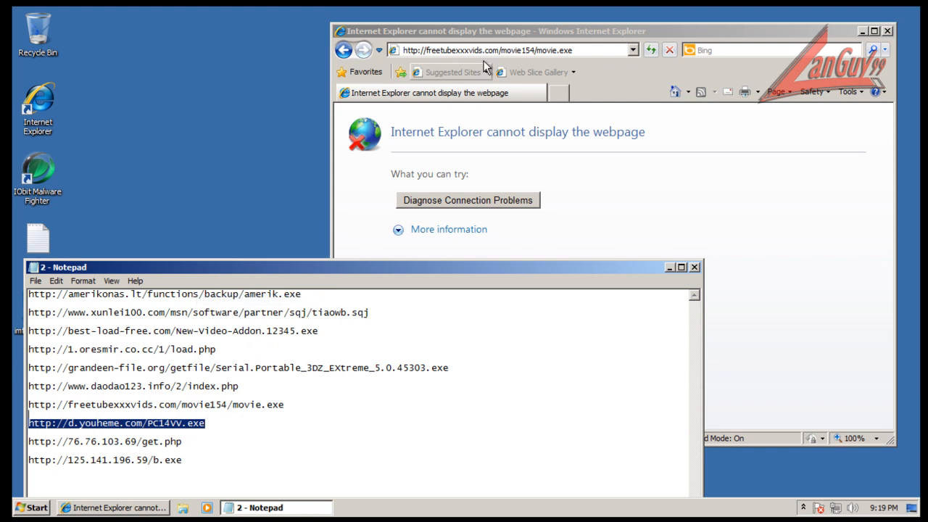
left_click(487, 51)
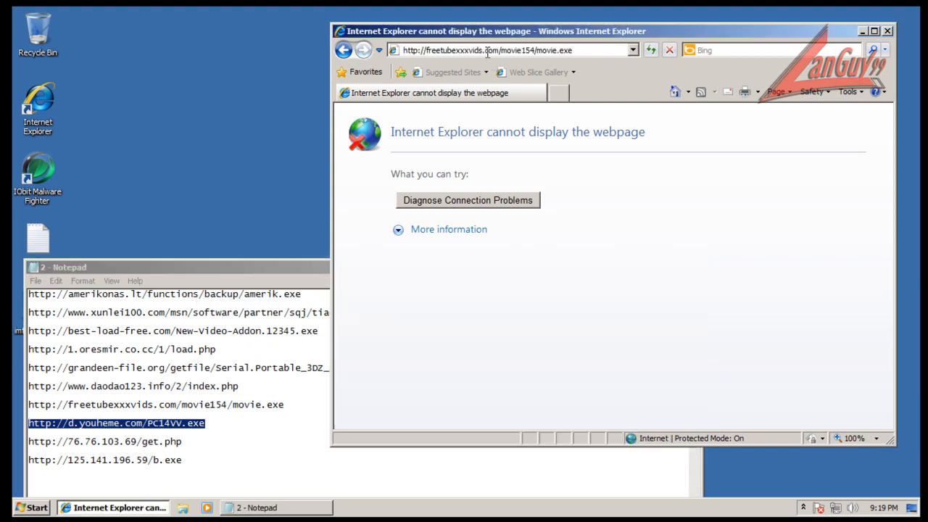
key("ctrl+a")
right_click(581, 52)
left_click(620, 105)
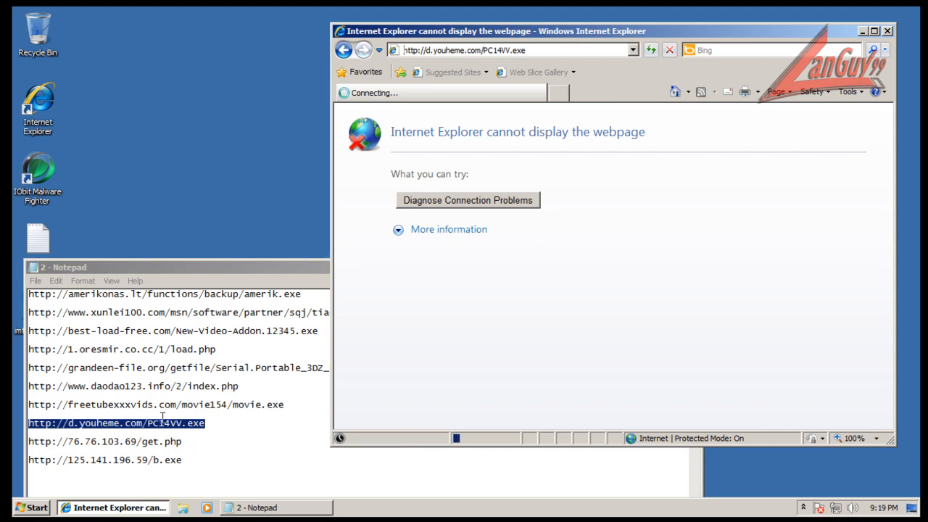
left_click(181, 441)
key("shift+Home")
right_click(180, 438)
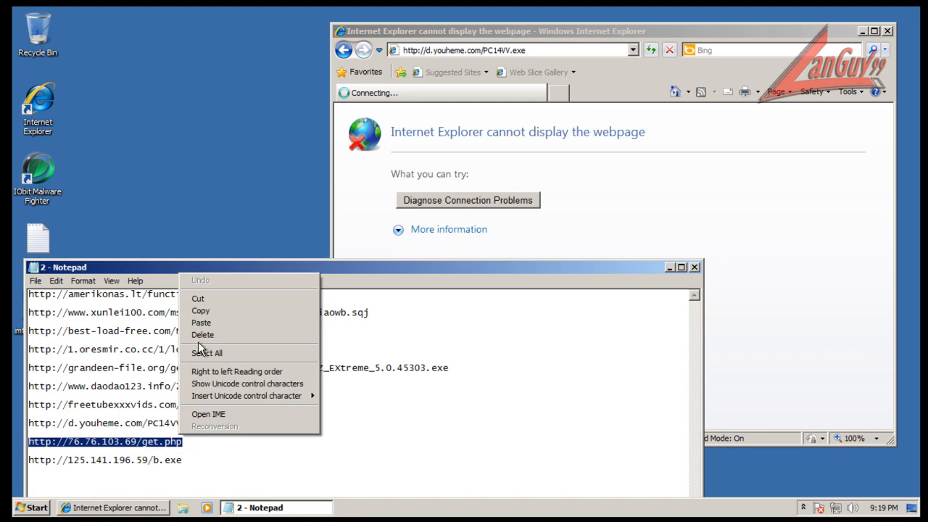
left_click(207, 310)
left_click(558, 94)
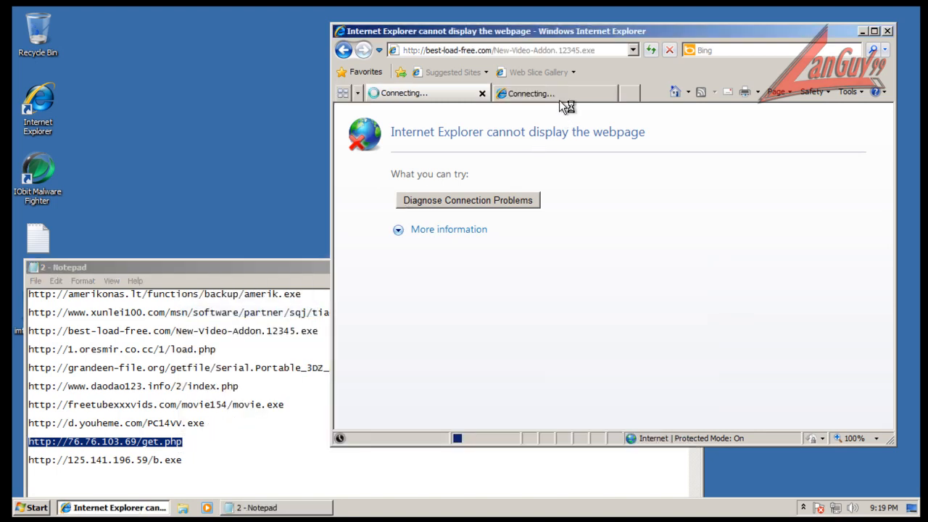
right_click(532, 49)
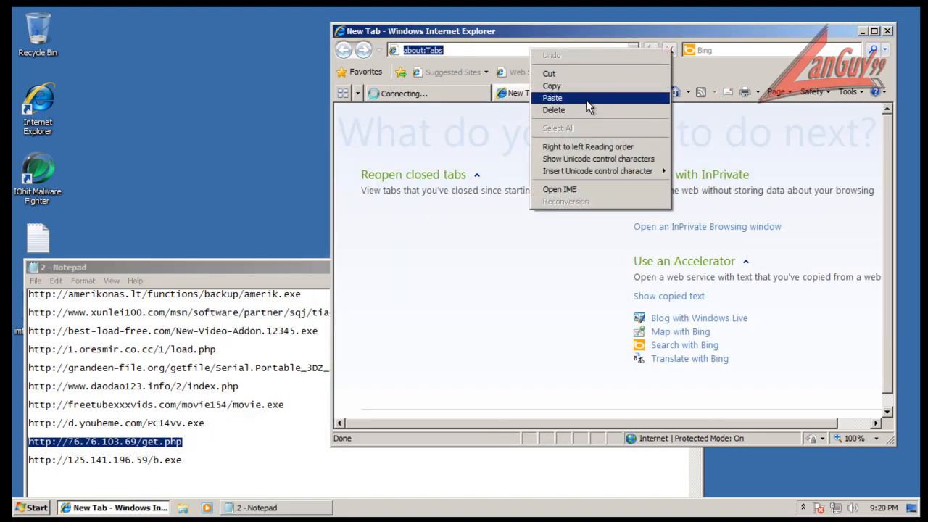
left_click(586, 98)
key("Return")
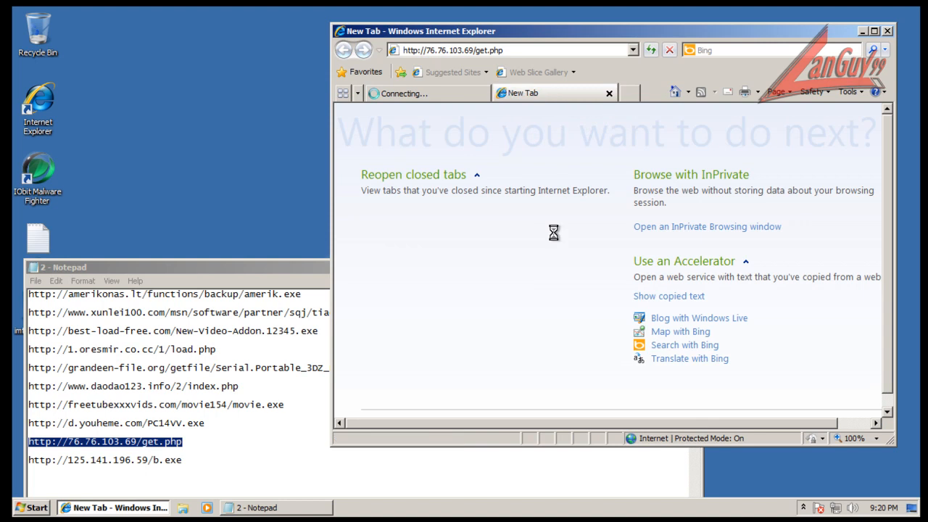
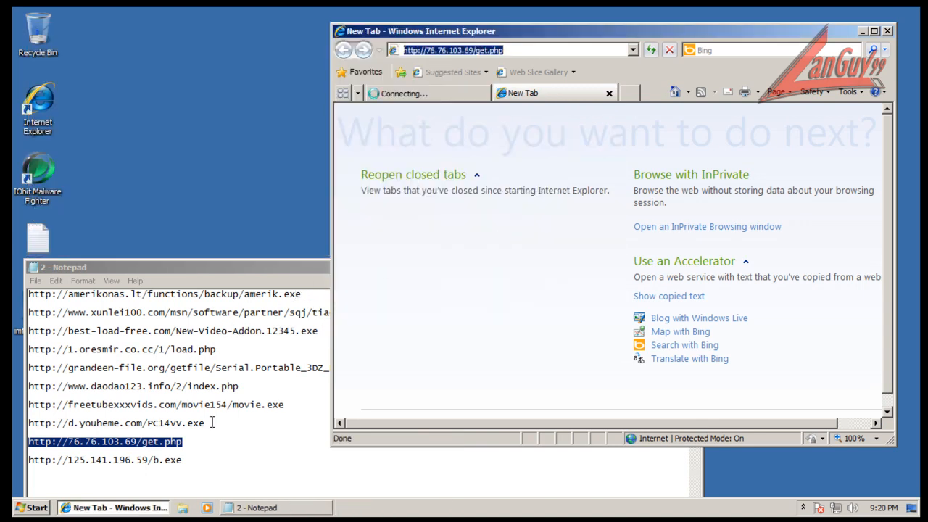
left_click(189, 460)
double_click(185, 459)
right_click(165, 460)
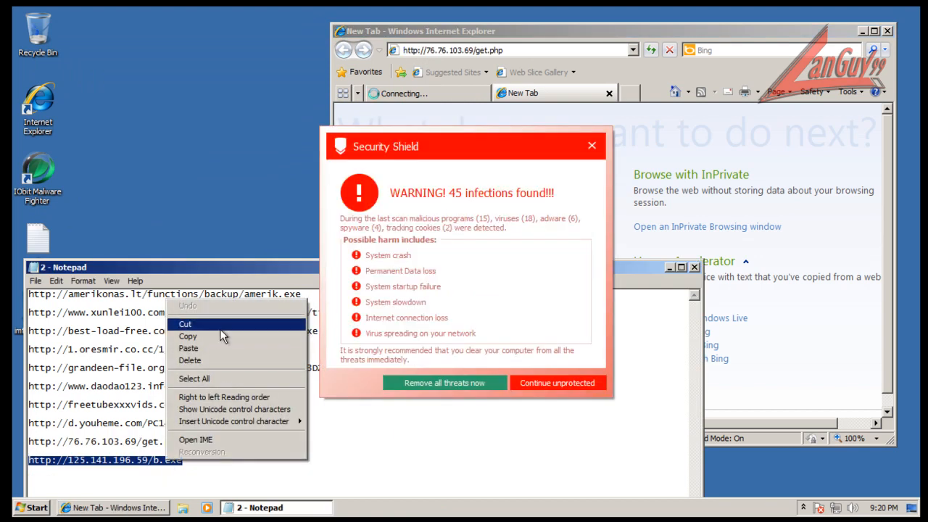
left_click(217, 336)
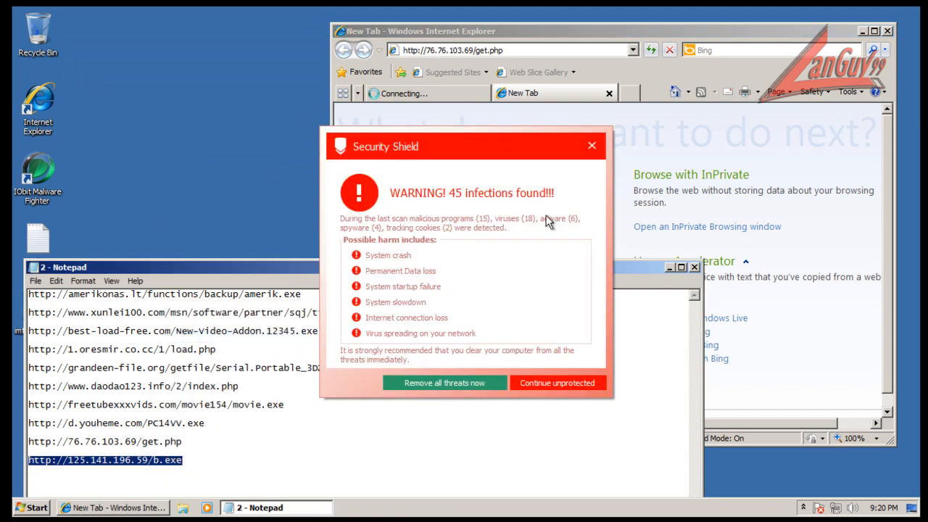
left_click(592, 148)
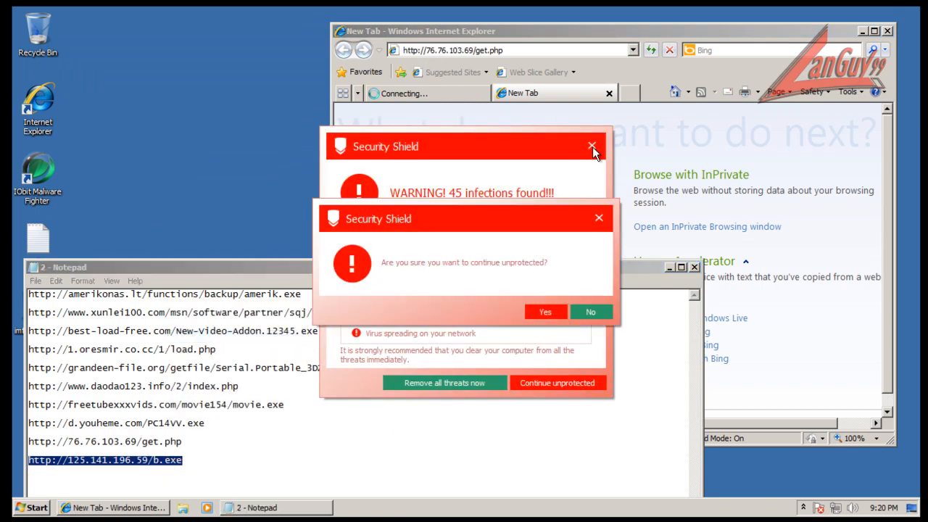
left_click(546, 314)
Step: Load the copied b.exe link in the second Internet Explorer tab, replacing the get.php address
left_click(555, 48)
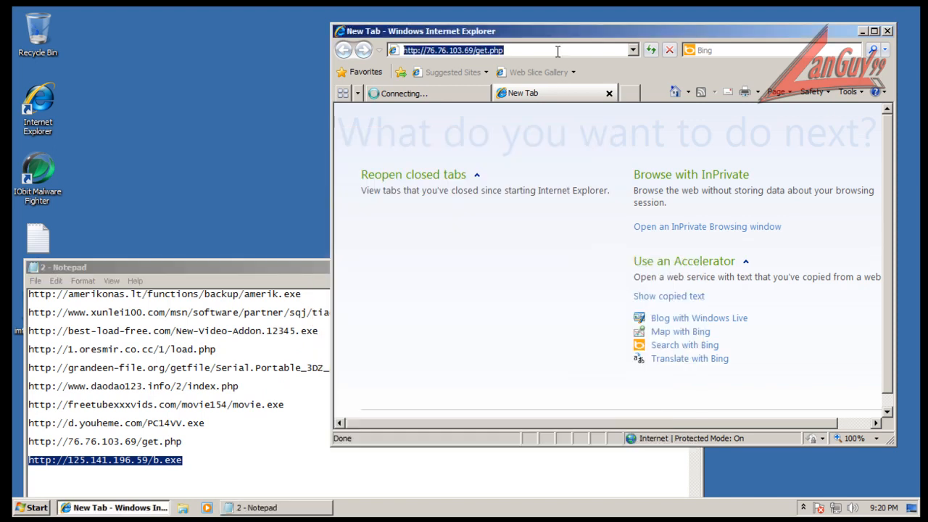
right_click(557, 50)
left_click(601, 98)
key("Return")
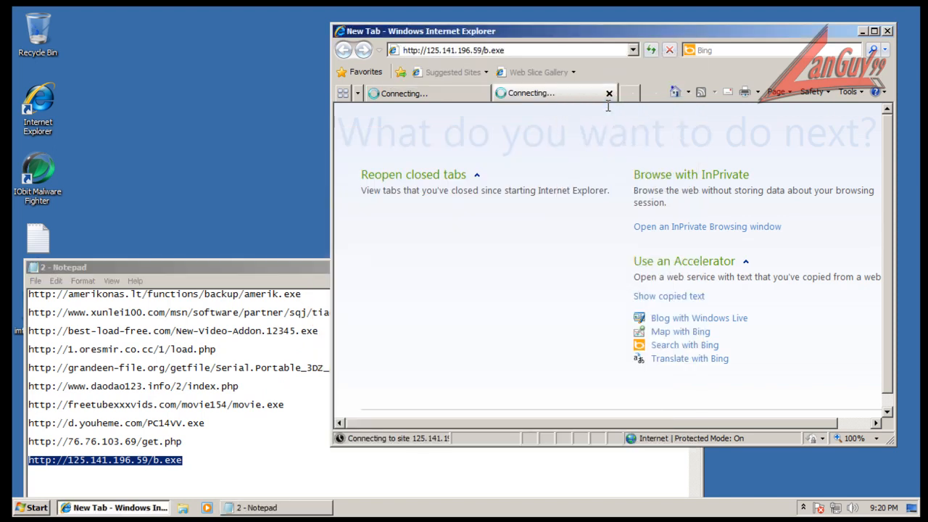
Step: Close the browser tab that is still connecting and run the downloaded b.exe
left_click(460, 91)
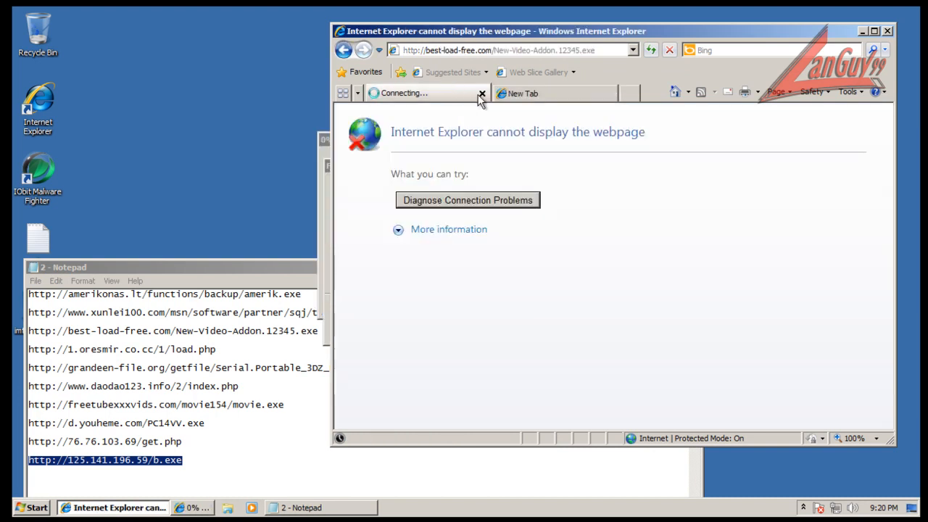
left_click(481, 92)
left_click(324, 192)
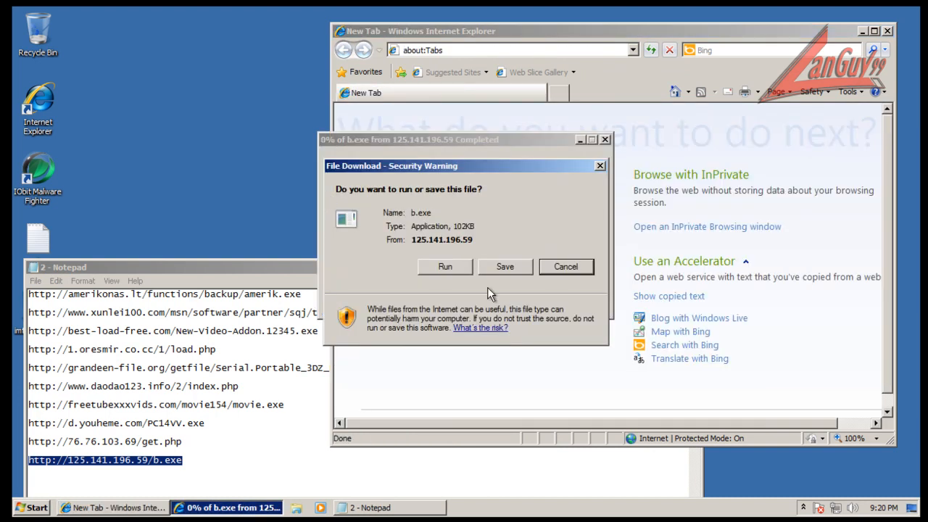
left_click(456, 268)
left_click(543, 252)
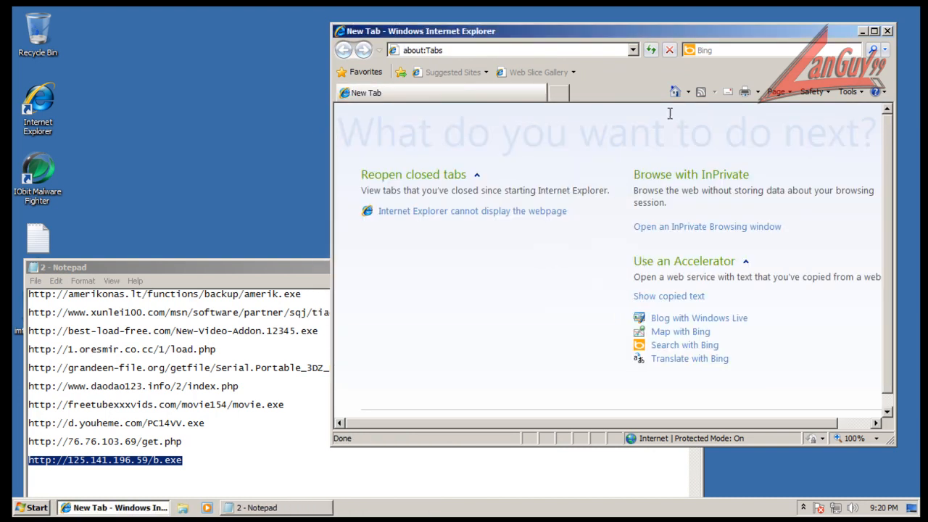
Step: Close Internet Explorer and the link list, and bring up IObit Malware Fighter's system scan options
left_click(887, 31)
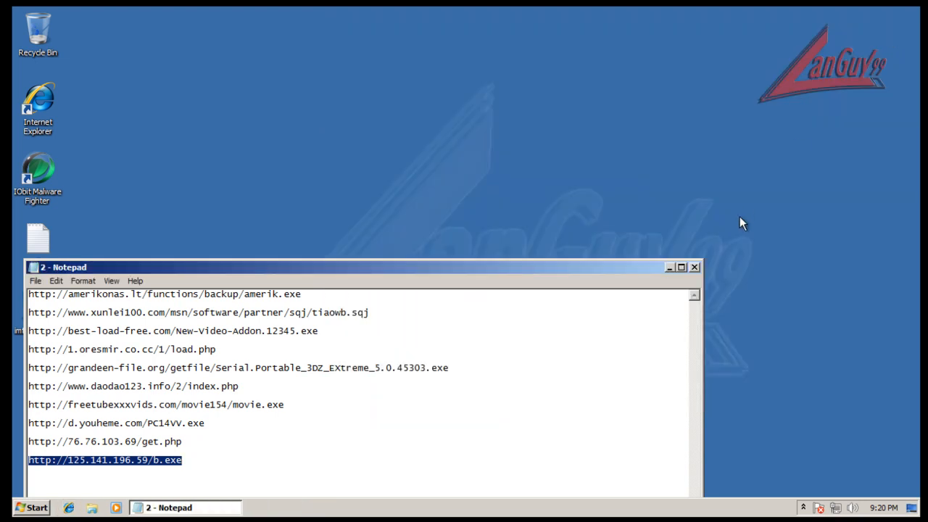
left_click(694, 266)
left_click(803, 508)
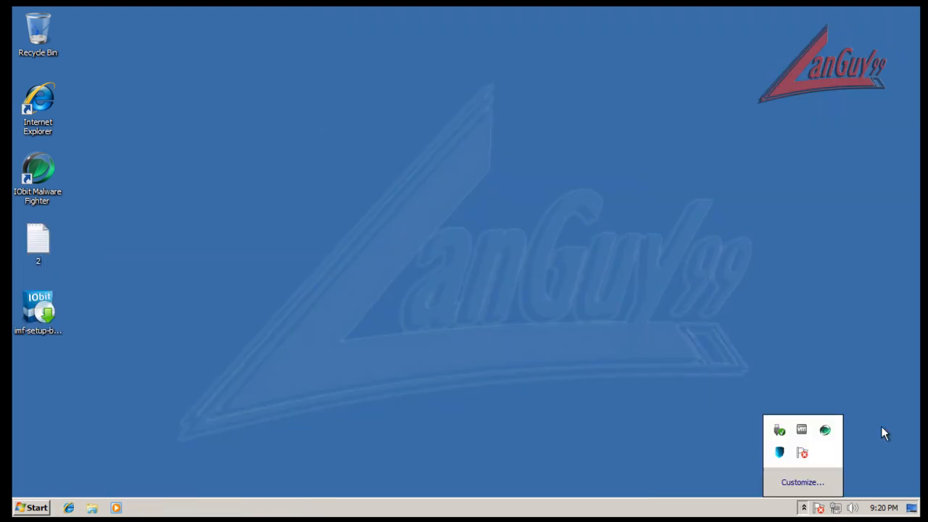
left_click(825, 430)
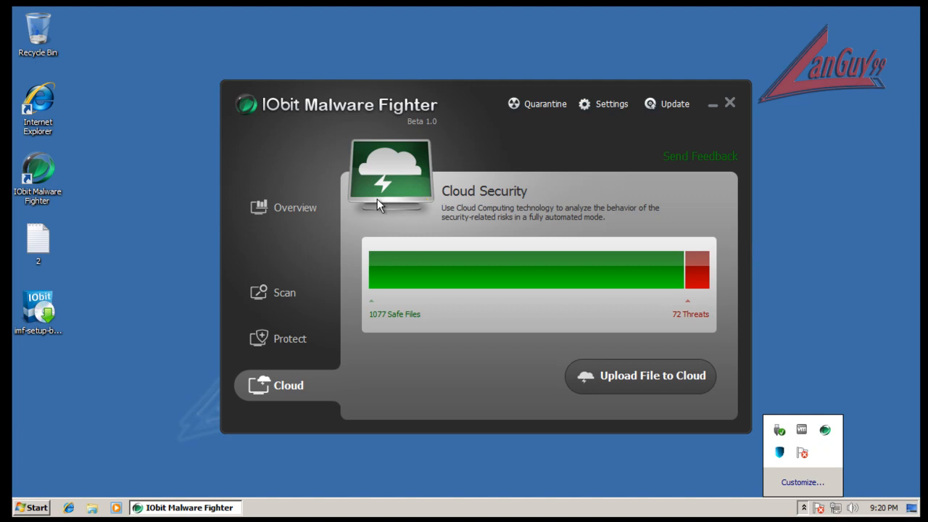
left_click(286, 308)
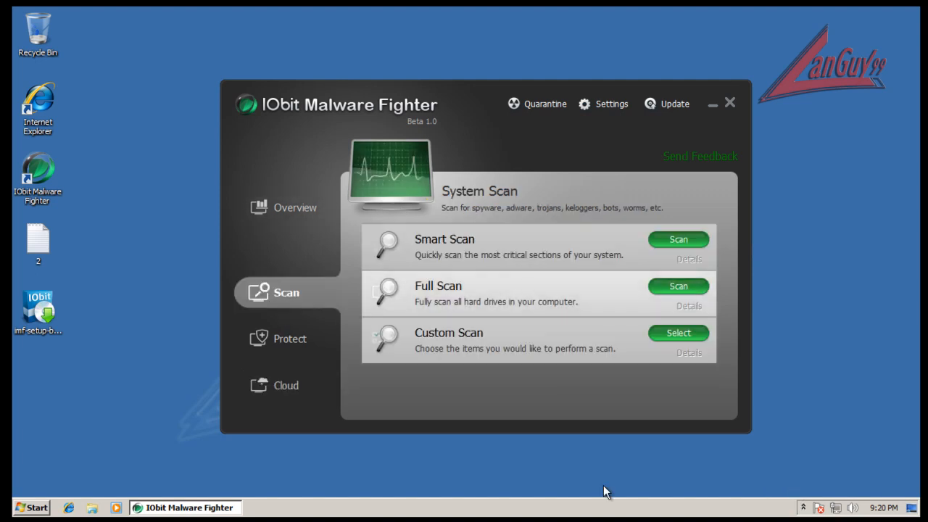
Step: Check the running processes of all users in Windows Task Manager, sorted by CPU usage, and close it
right_click(621, 507)
left_click(646, 469)
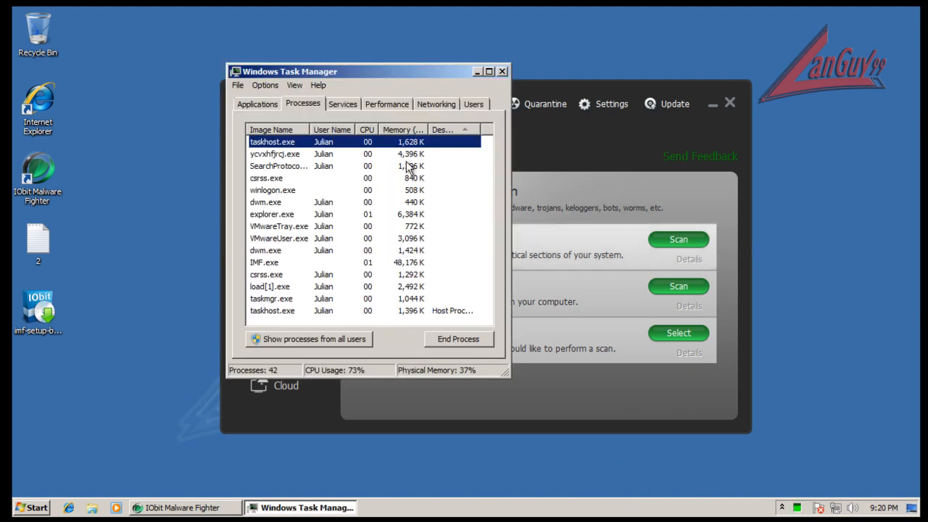
left_click(368, 130)
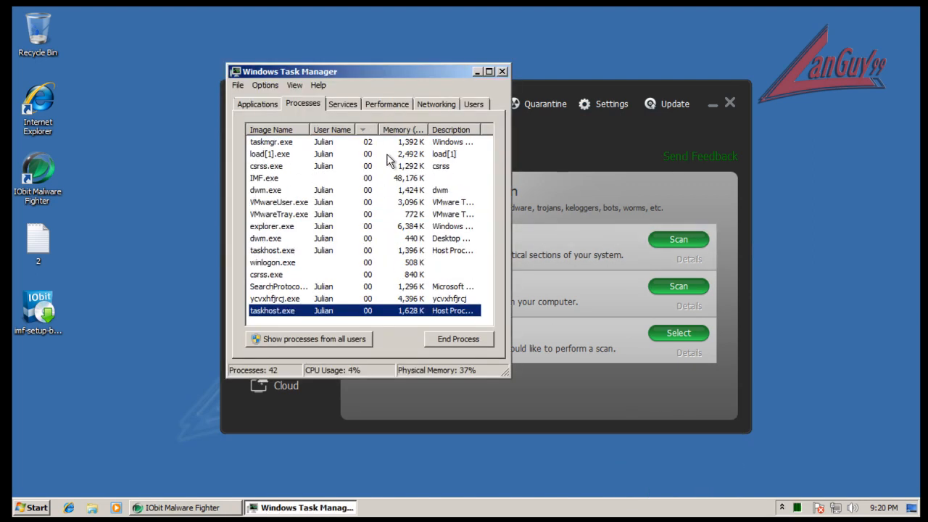
left_click(340, 339)
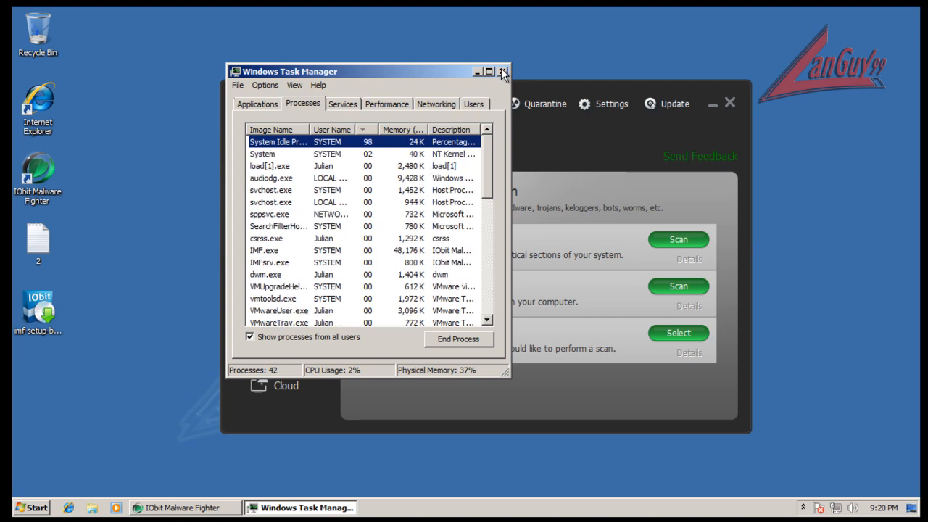
left_click(502, 70)
Step: Start a full scan in IObit Malware Fighter, check its progress details and try to stop it
left_click(676, 285)
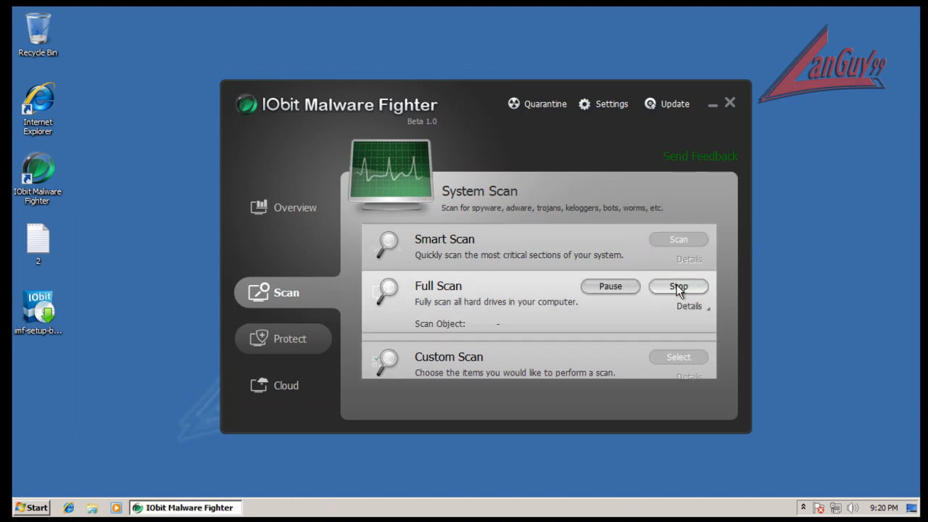
left_click_drag(722, 303, 721, 354)
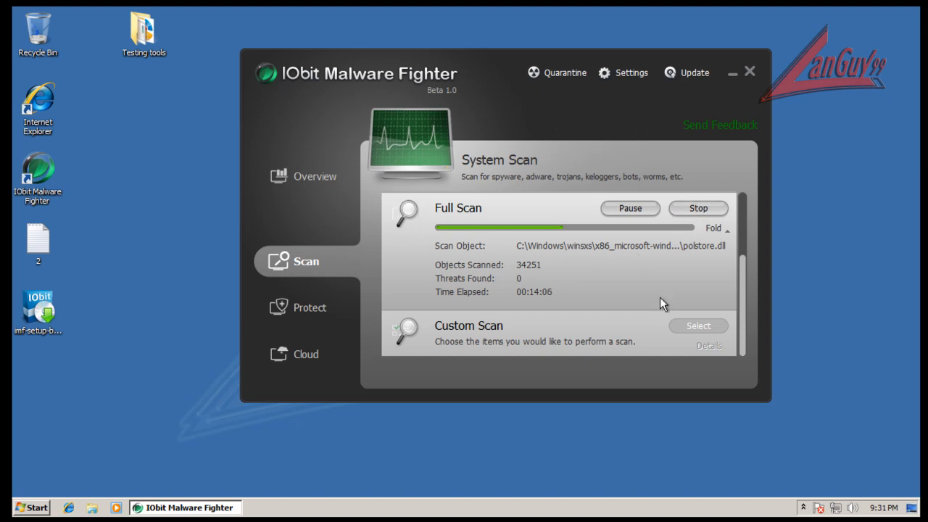
left_click(696, 206)
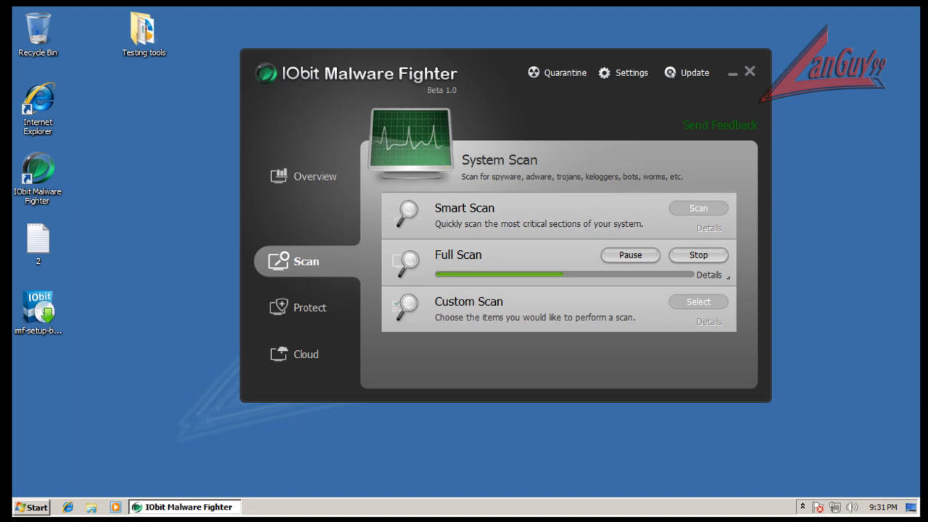
Step: Restart the guest operating system of the virtual machine through VMware Workstation and confirm the restart
left_click(2, 1)
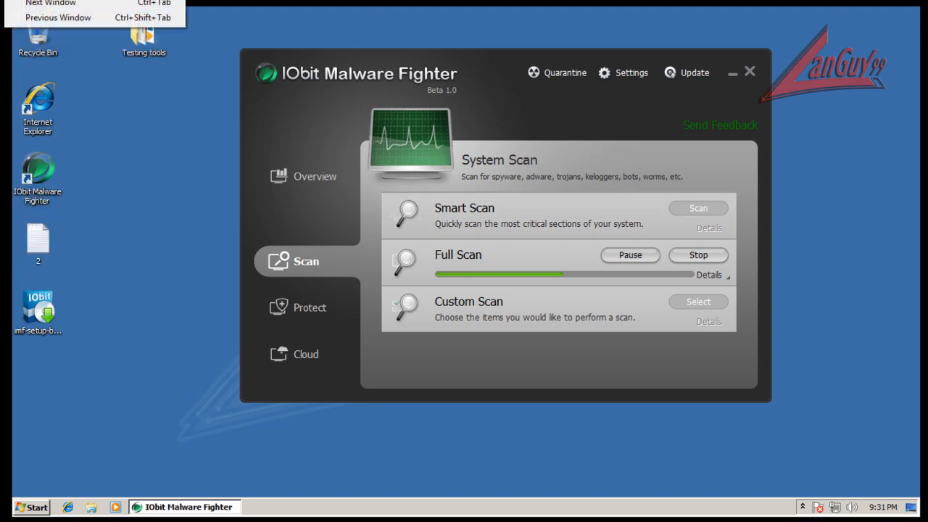
left_click(36, 506)
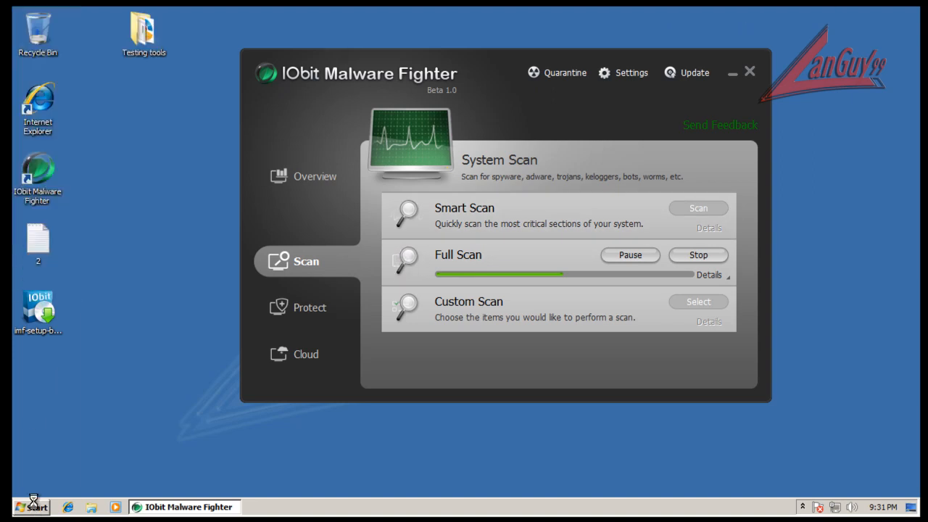
left_click(3, 0)
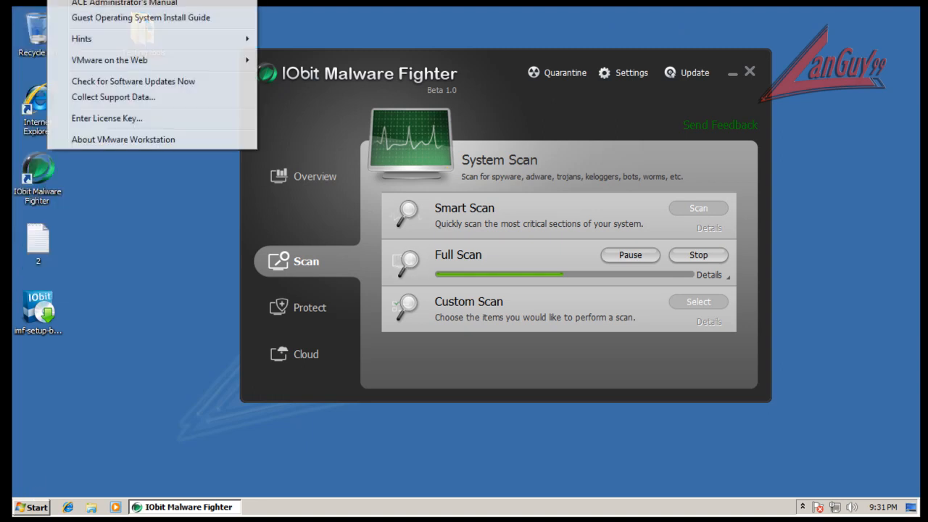
mouse_move(72, 1)
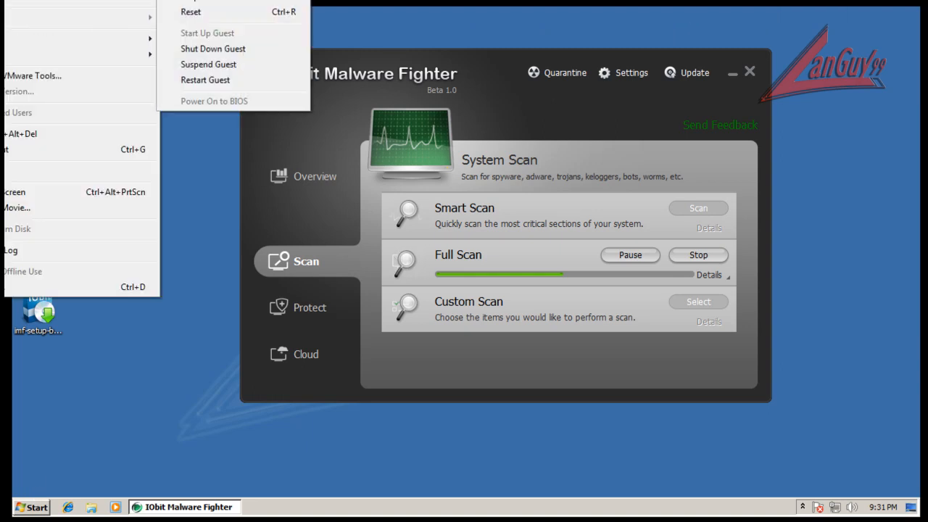
left_click(212, 81)
left_click(472, 274)
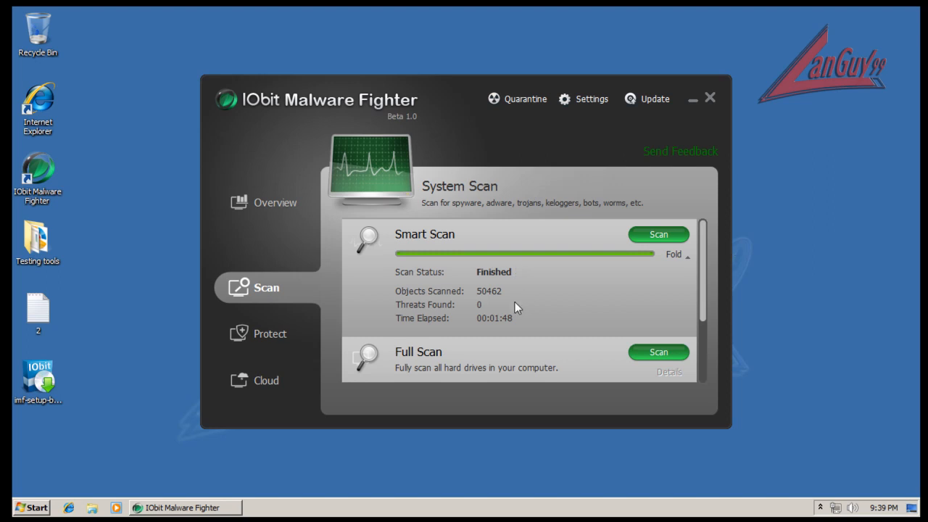
Step: Close IObit Malware Fighter and run KillSwitch from the CCE folder in Testing tools, allowing it to make changes to the computer
left_click(710, 99)
double_click(35, 234)
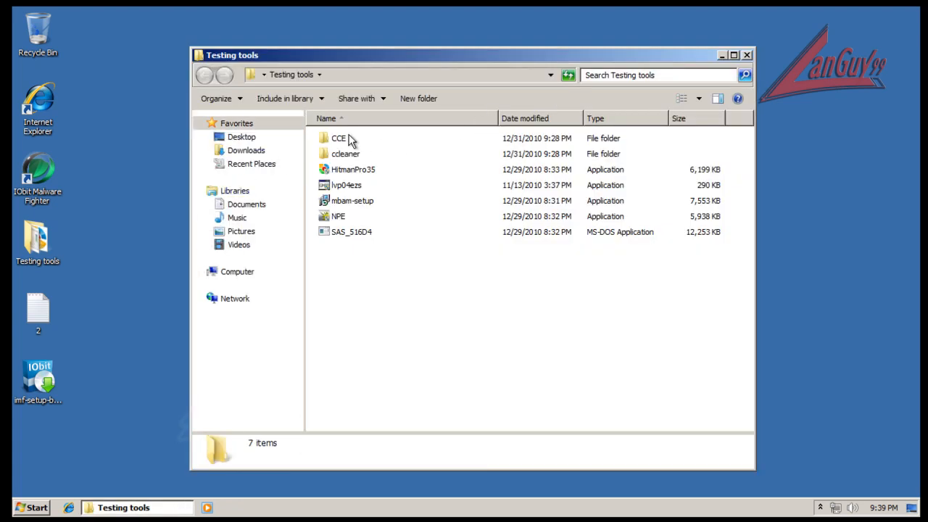
double_click(346, 140)
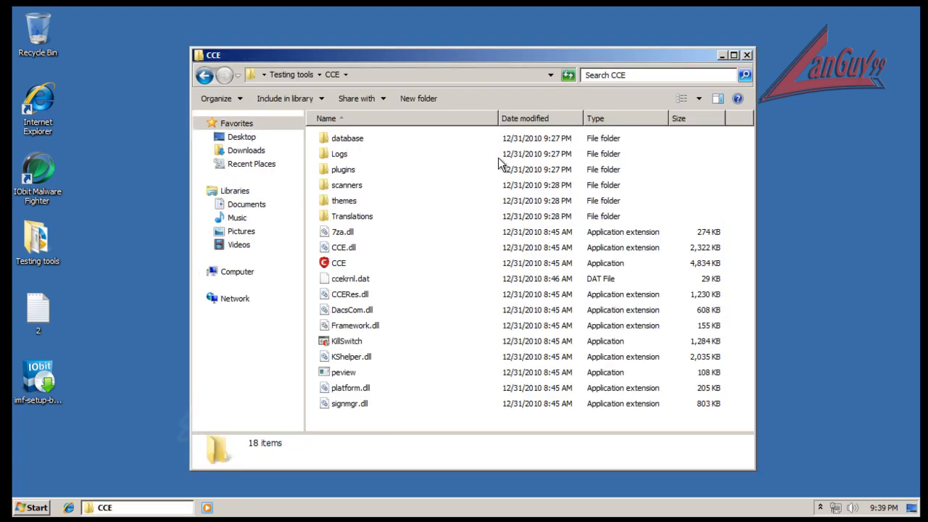
left_click(346, 342)
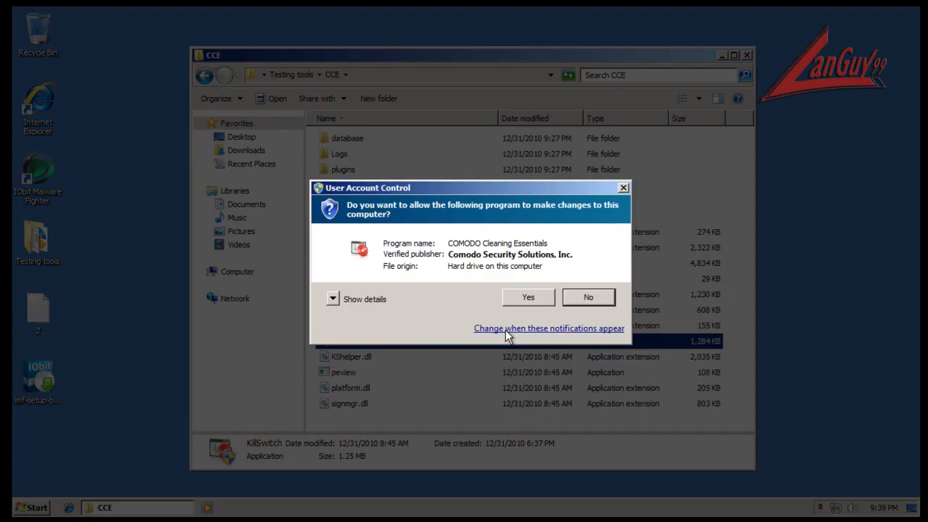
left_click(531, 297)
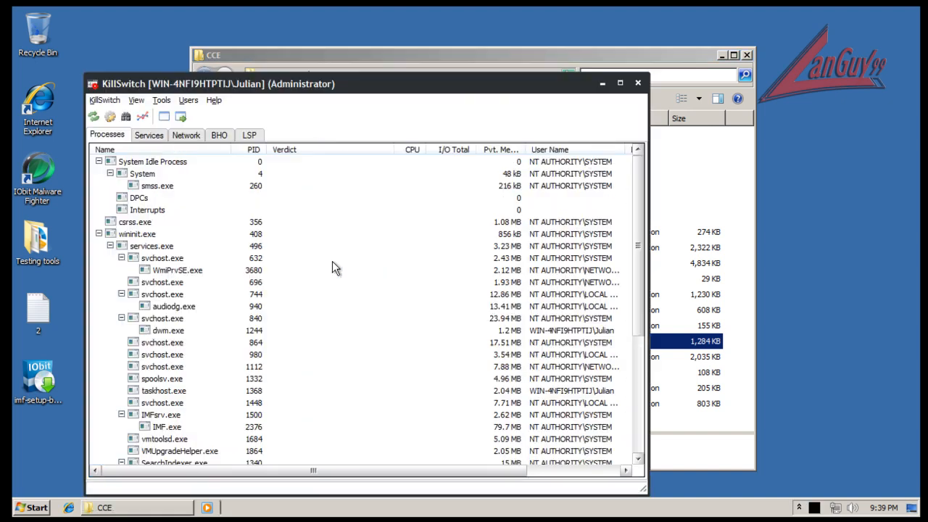
Step: Move the KillSwitch window clear and examine the verdicts of all running processes in the process list
left_click_drag(366, 85, 473, 40)
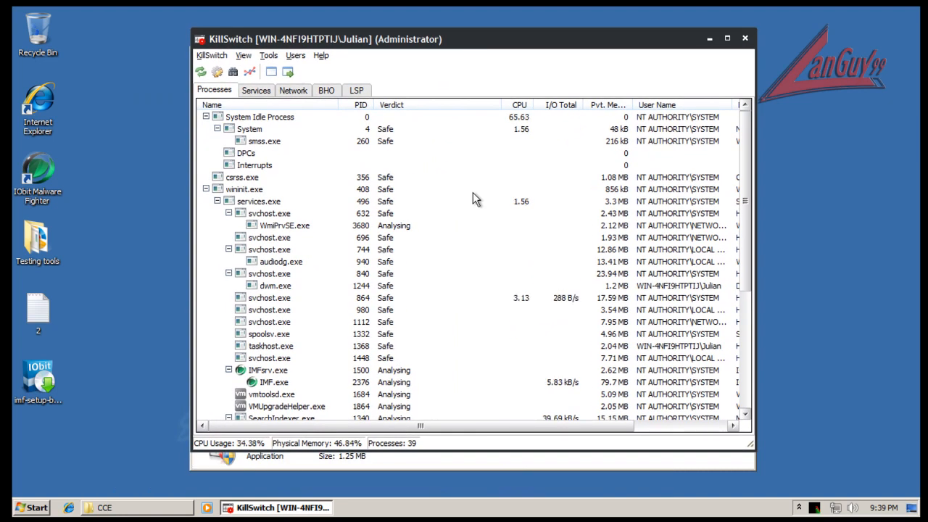
scroll(472, 194, "down", 2)
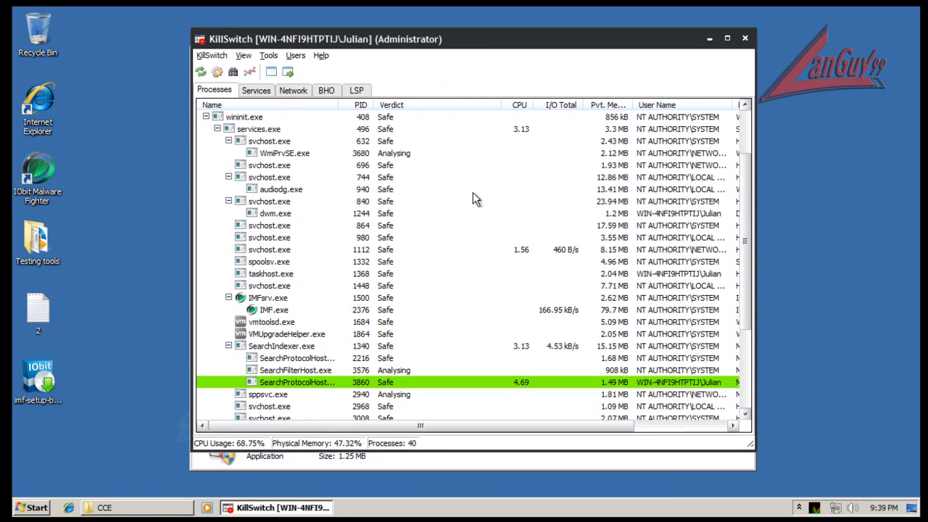
scroll(473, 193, "down", 4)
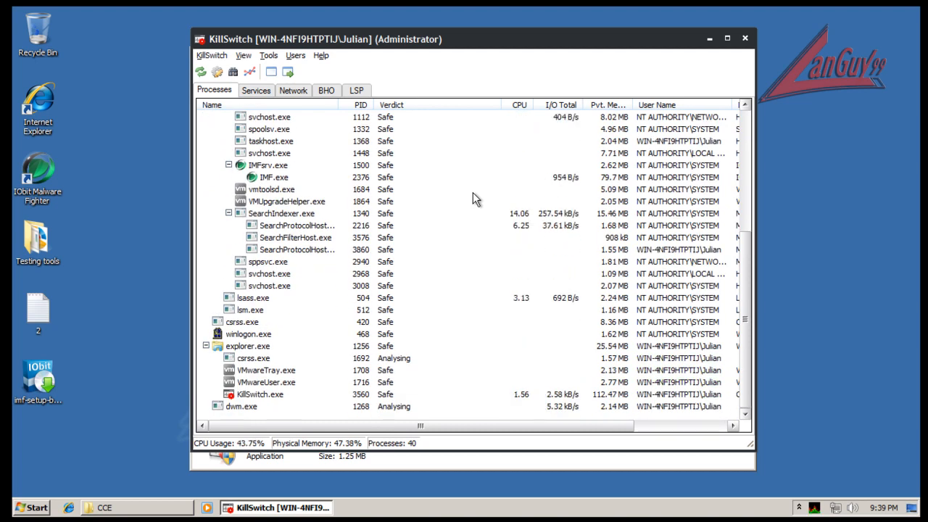
scroll(472, 192, "up", 5)
scroll(473, 192, "down", 4)
scroll(473, 193, "down", 1)
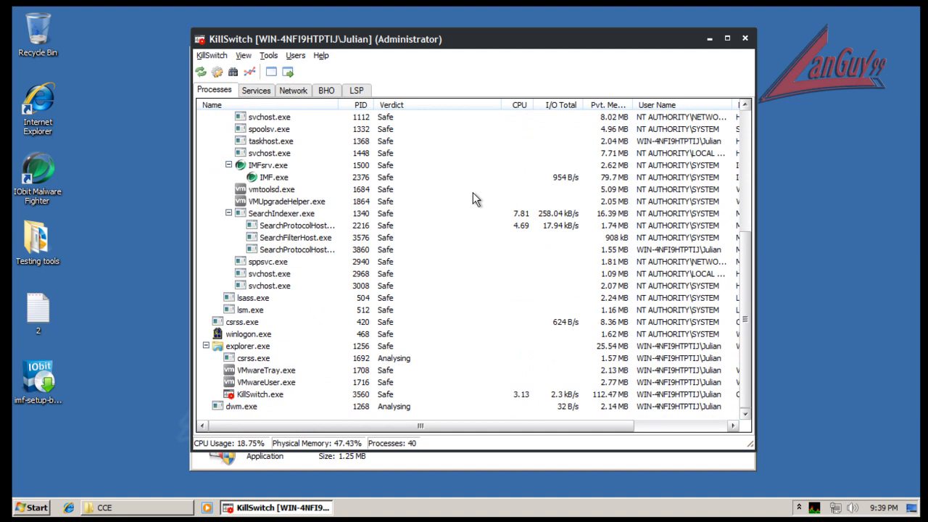
scroll(427, 352, "up", 5)
scroll(428, 351, "down", 5)
Step: Inspect the individual scanner verdicts in the properties of the csrss.exe process under explorer.exe, then close them
right_click(395, 358)
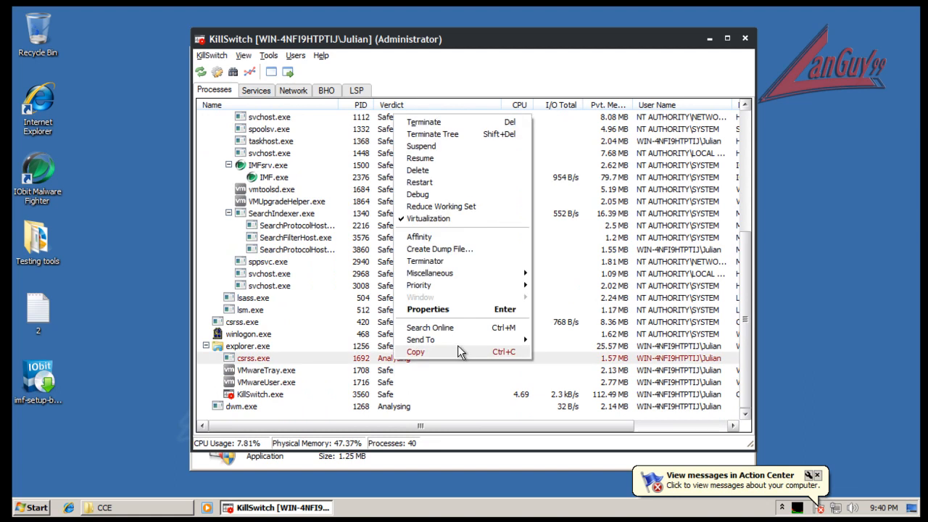
left_click(448, 312)
left_click(233, 132)
left_click_drag(384, 99, 668, 45)
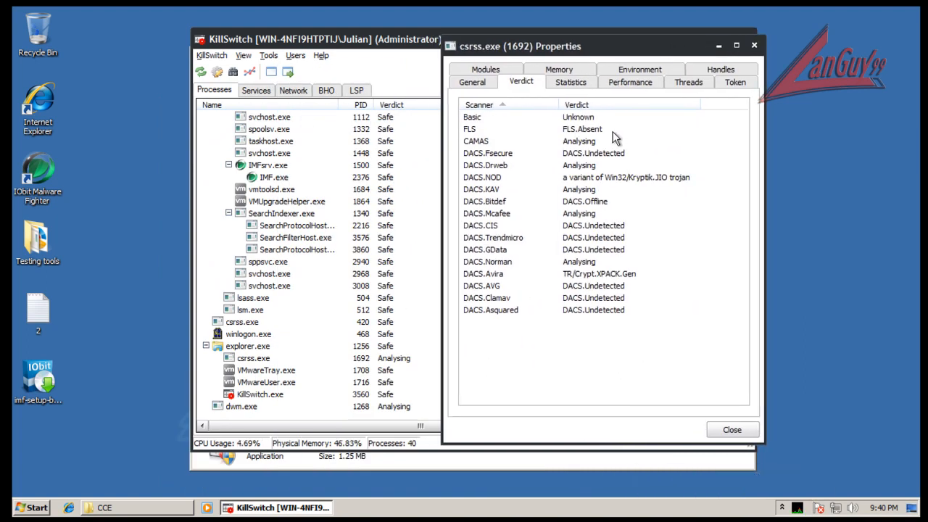
left_click(613, 181)
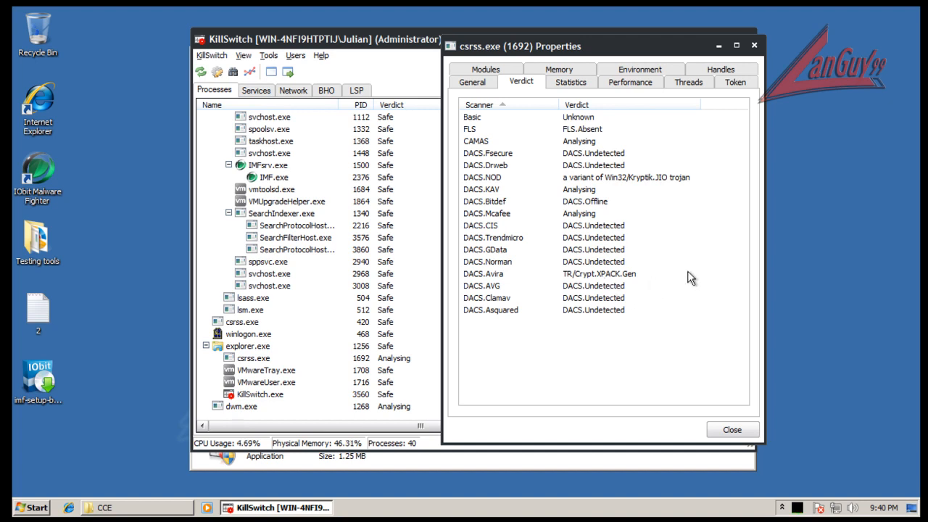
left_click(753, 46)
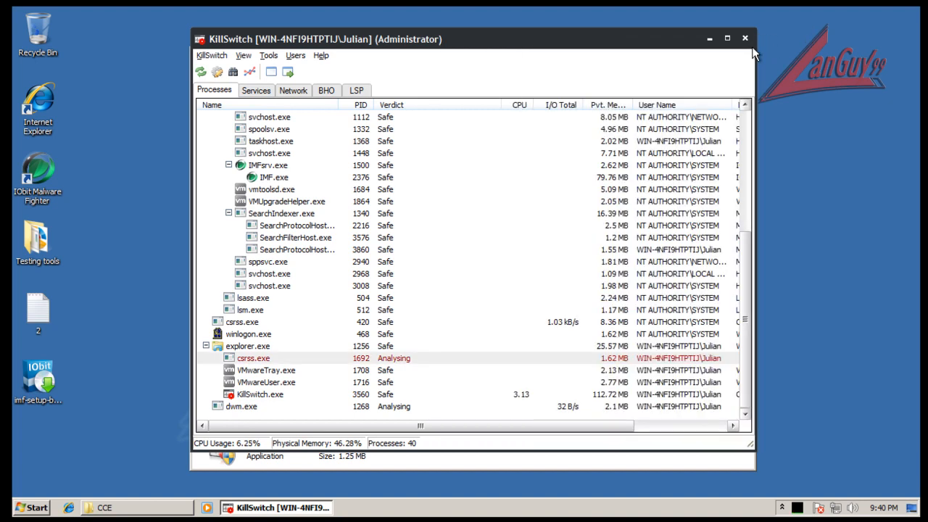
Step: Inspect the scanner verdicts of the dwm.exe process that is still being analysed and close its properties
right_click(380, 406)
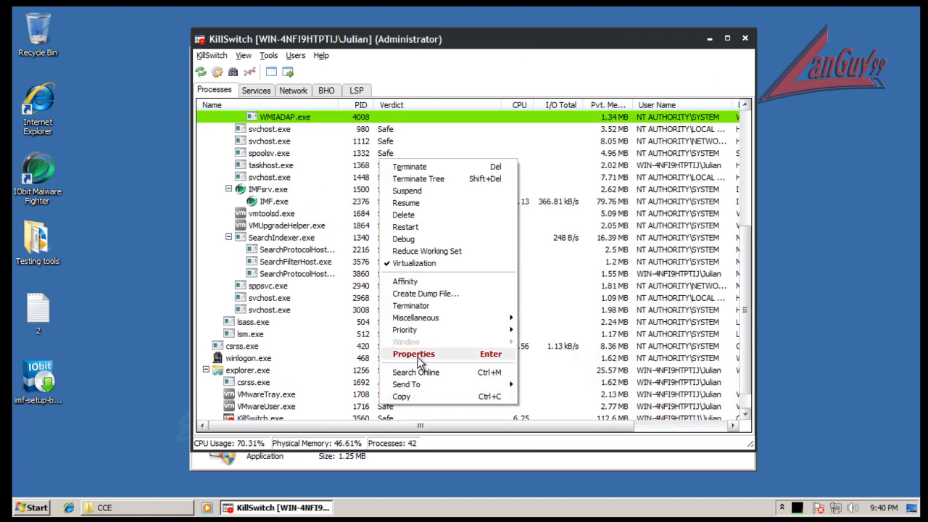
left_click(417, 355)
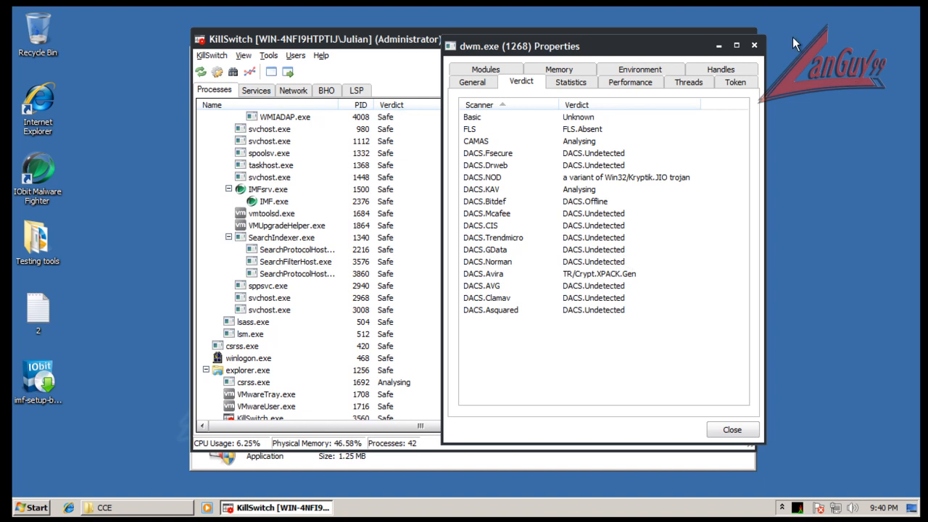
left_click(753, 46)
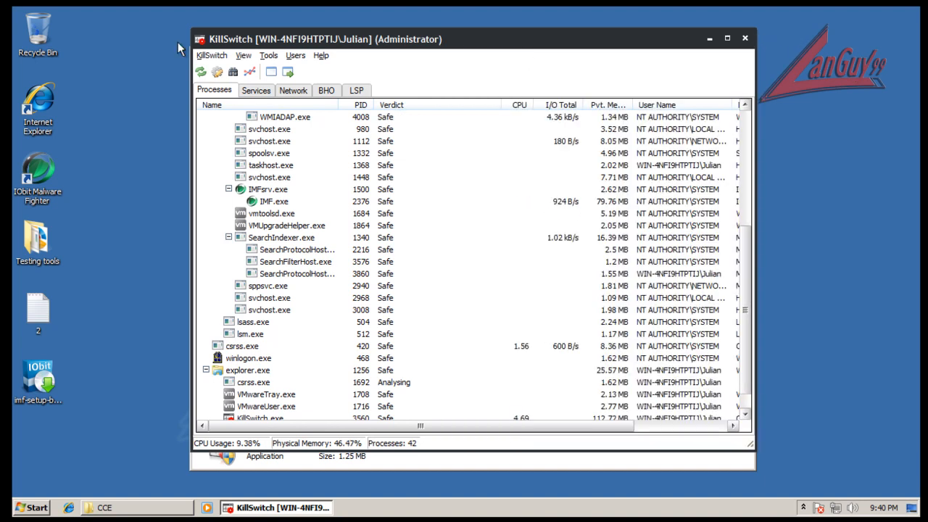
Step: Hide the safe objects in KillSwitch's process list
left_click(211, 55)
mouse_move(242, 58)
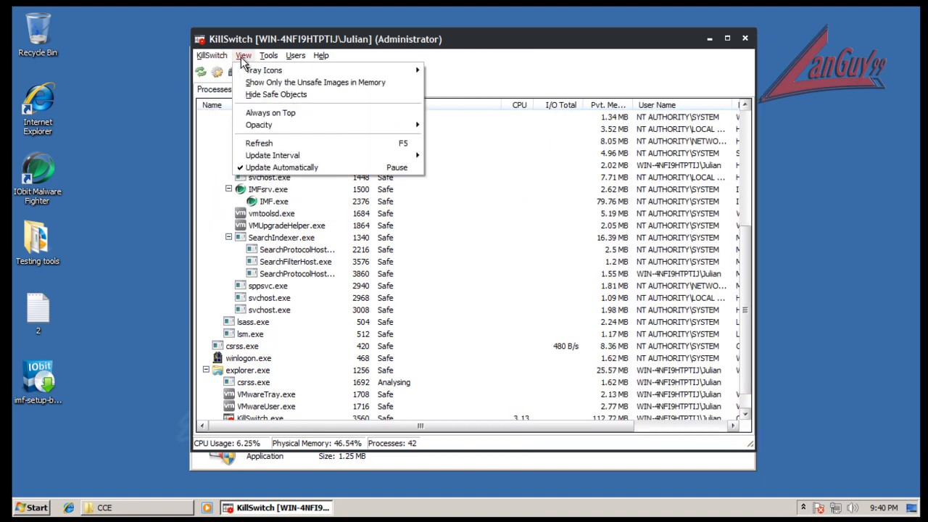
left_click(269, 94)
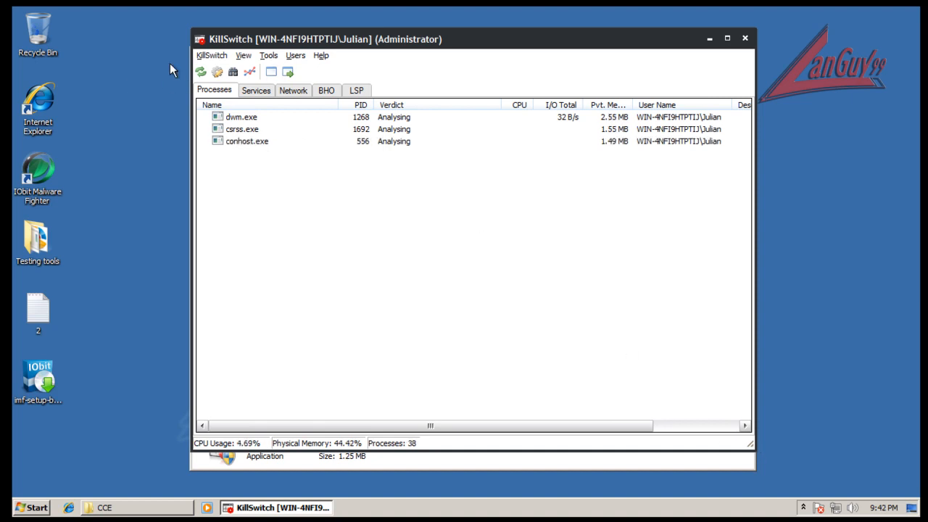
Step: Check the scanner verdicts and the general file details of dwm.exe in the filtered list, and close its properties
right_click(353, 119)
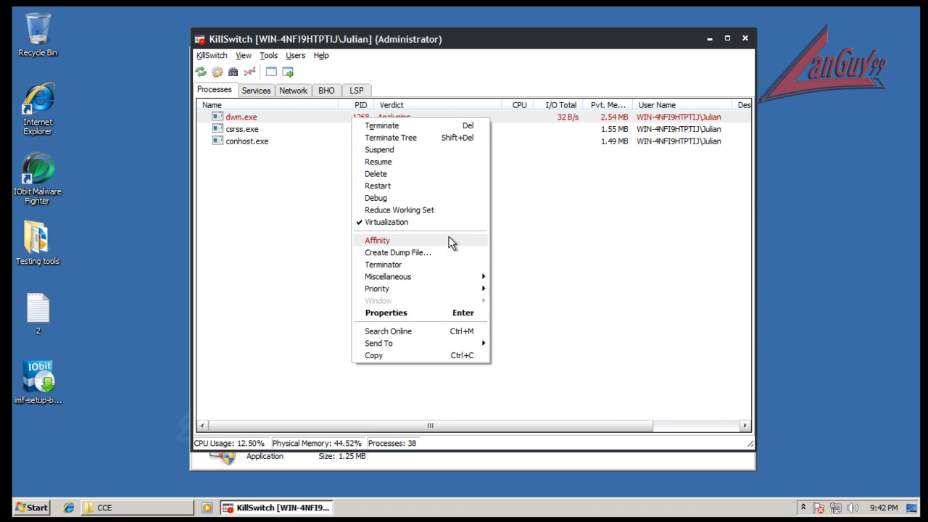
left_click(416, 313)
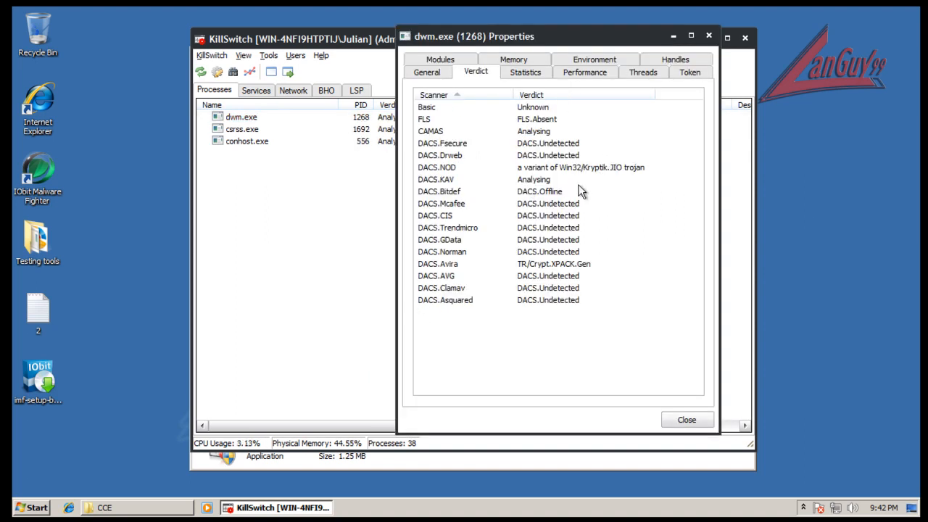
left_click(578, 264)
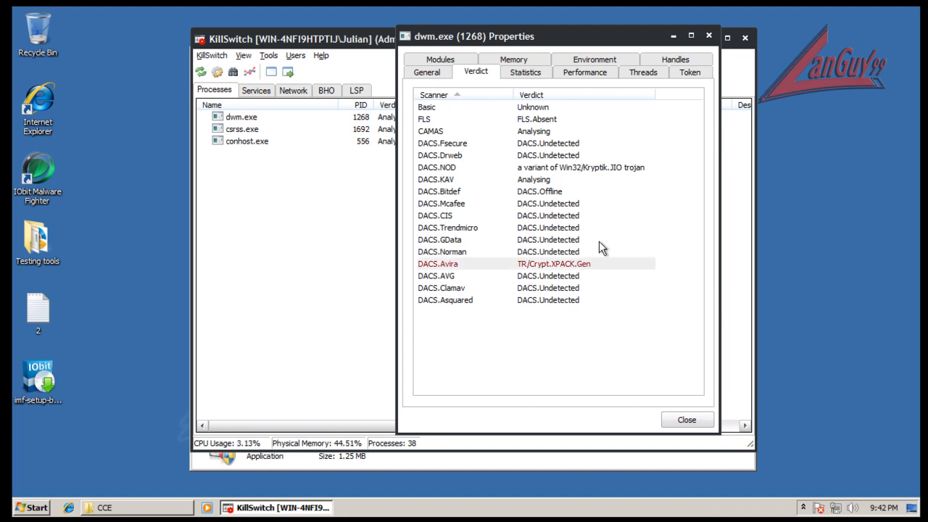
left_click(422, 74)
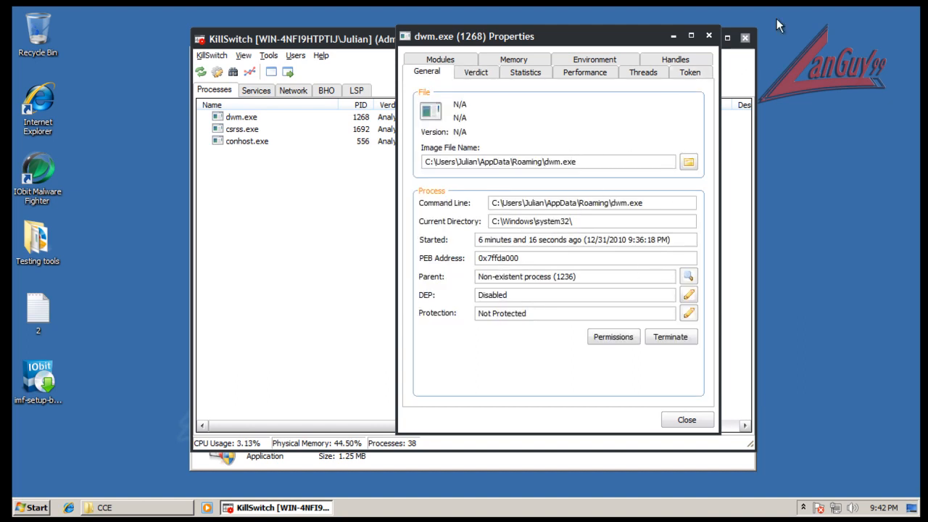
left_click(709, 36)
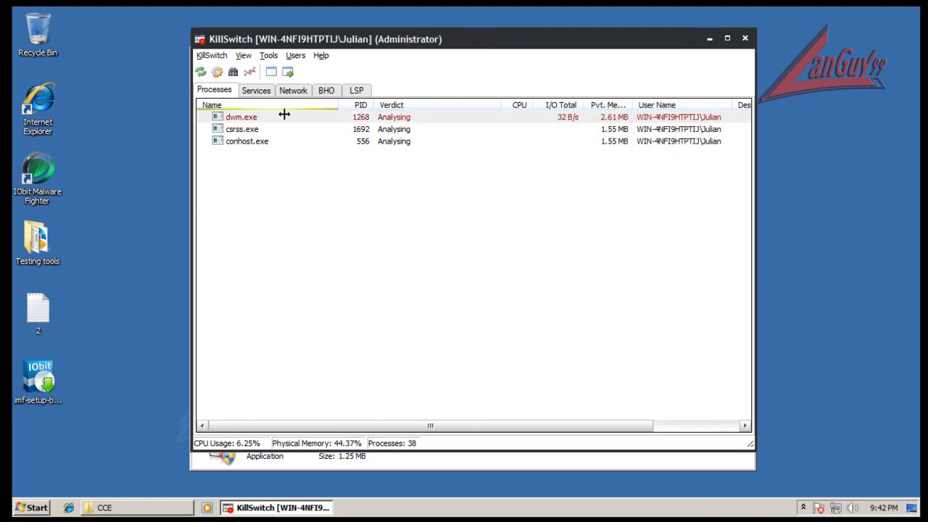
Step: Check the file location and scanner verdicts of csrss.exe in the filtered list, and close its properties
right_click(236, 129)
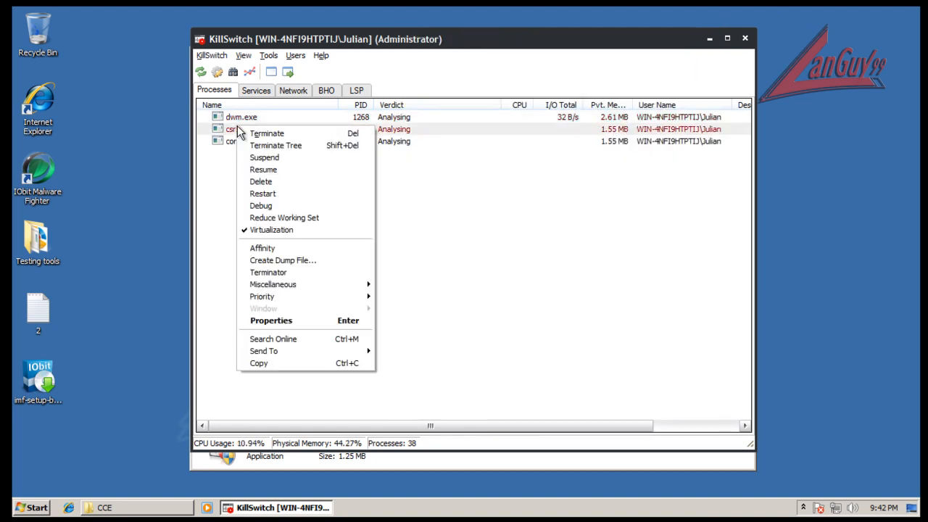
left_click(286, 321)
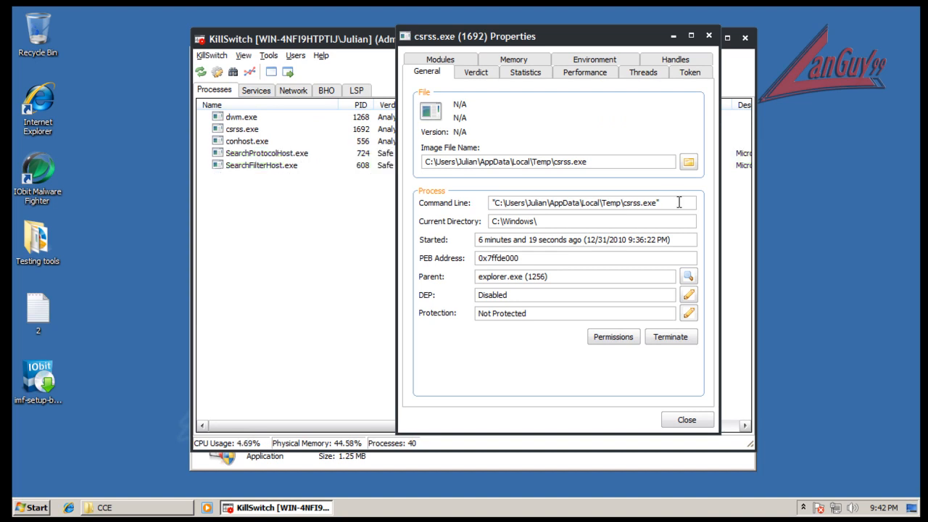
left_click(467, 75)
left_click(591, 169)
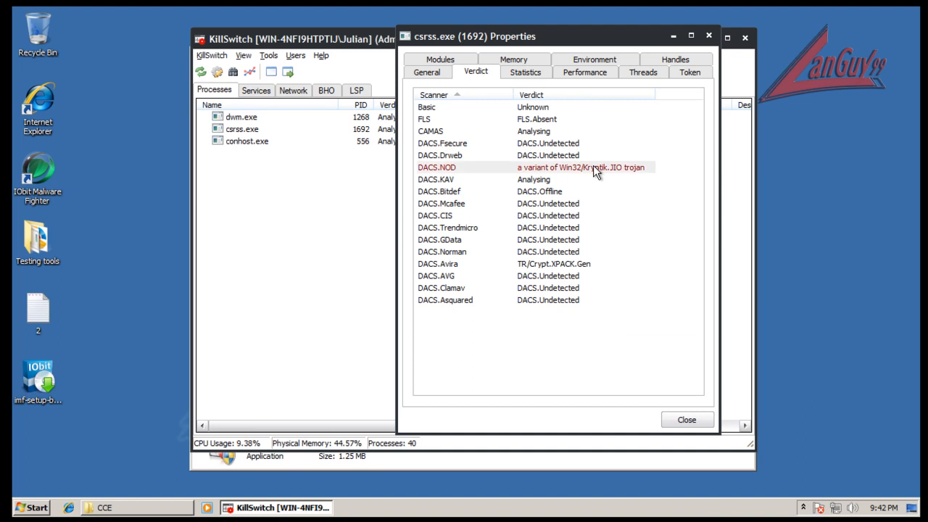
left_click(560, 265)
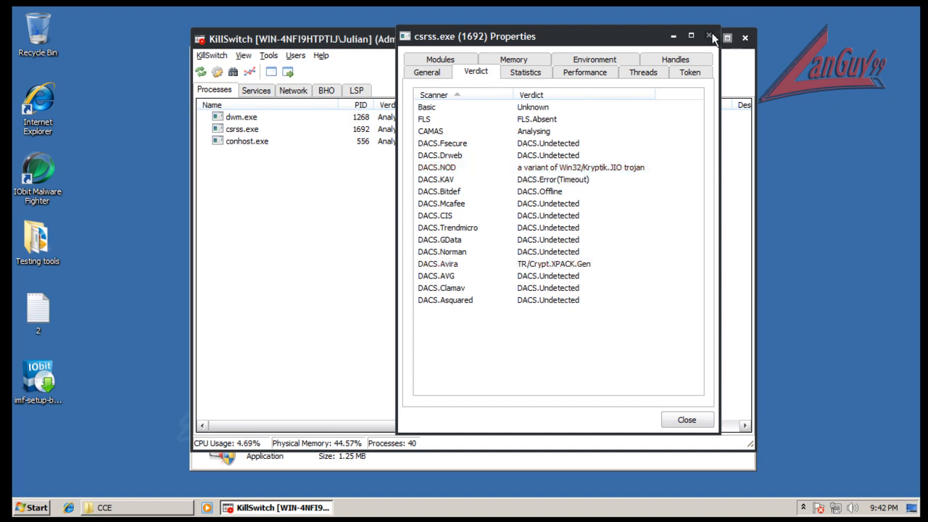
left_click(710, 36)
Step: Check the scanner verdicts in the properties of conhost.exe and close them
right_click(280, 140)
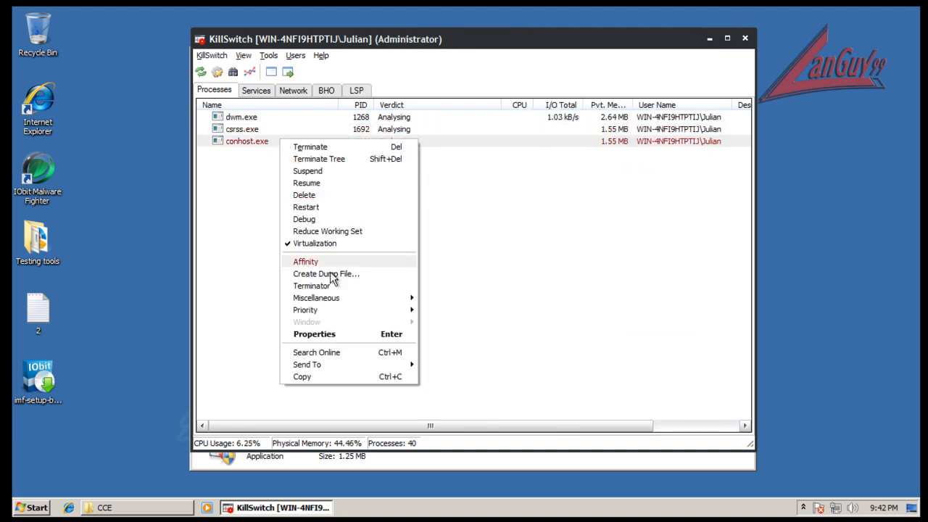
left_click(334, 340)
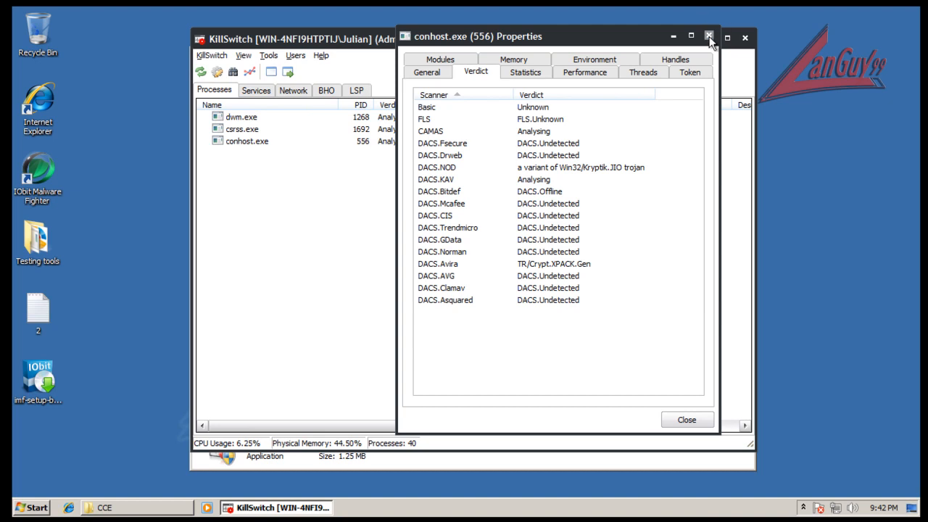
left_click(710, 37)
Step: Try to terminate all unsafe processes with KillSwitch and answer its prompt
left_click(214, 56)
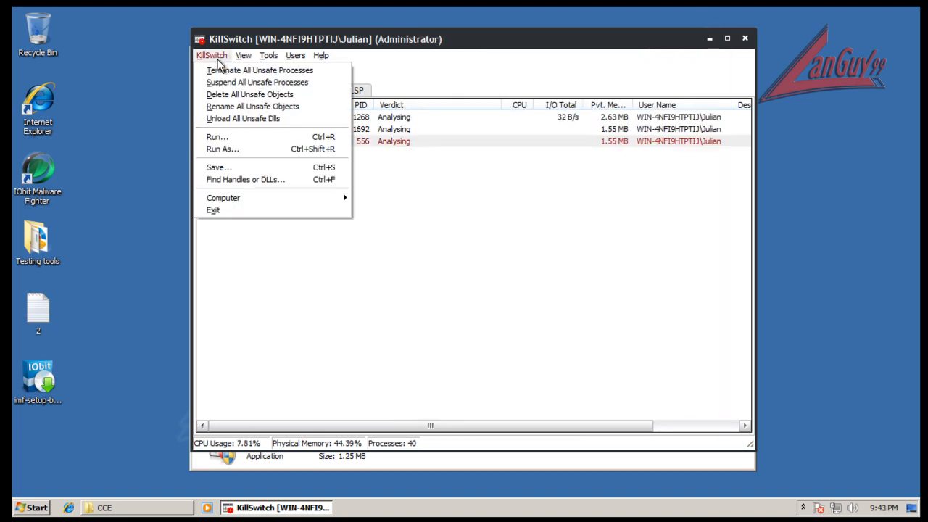
left_click(258, 70)
left_click(511, 307)
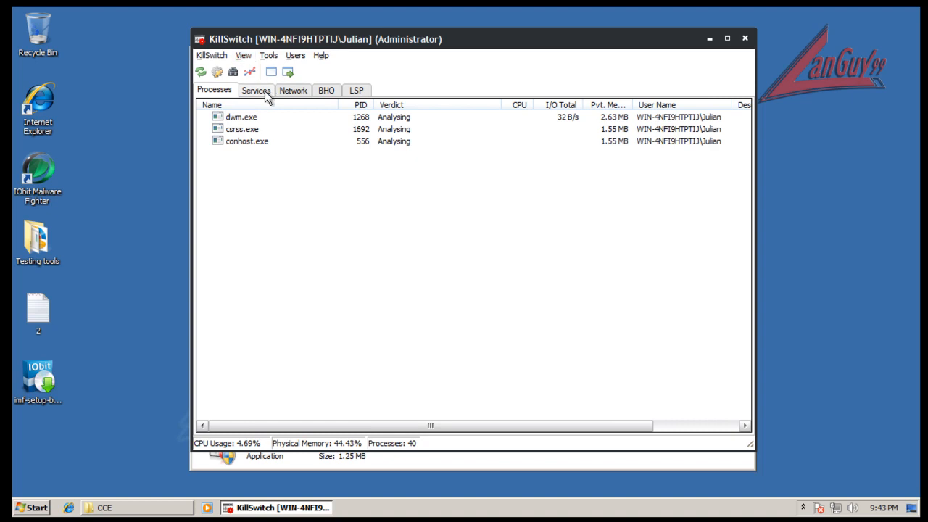
Step: Terminate dwm.exe by running all Terminator tests on it, and close the Terminator window
left_click(212, 56)
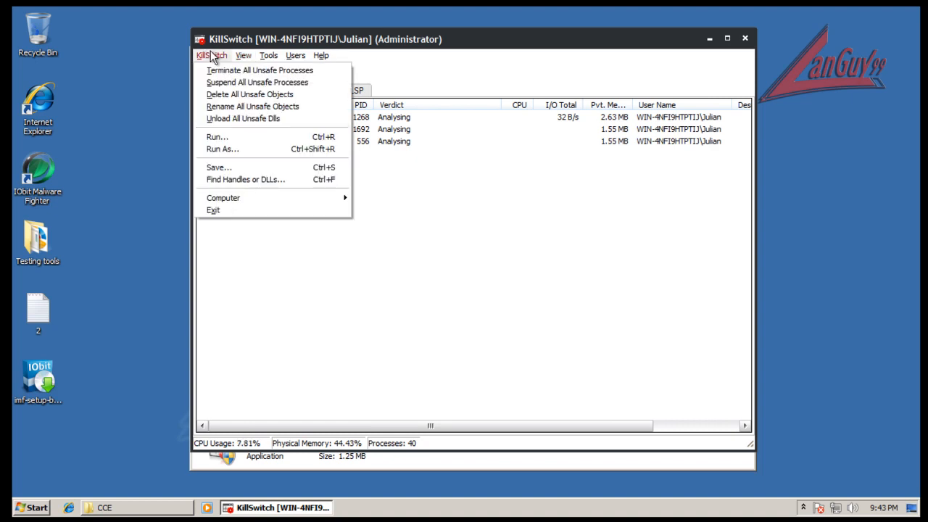
left_click(369, 181)
left_click(249, 117)
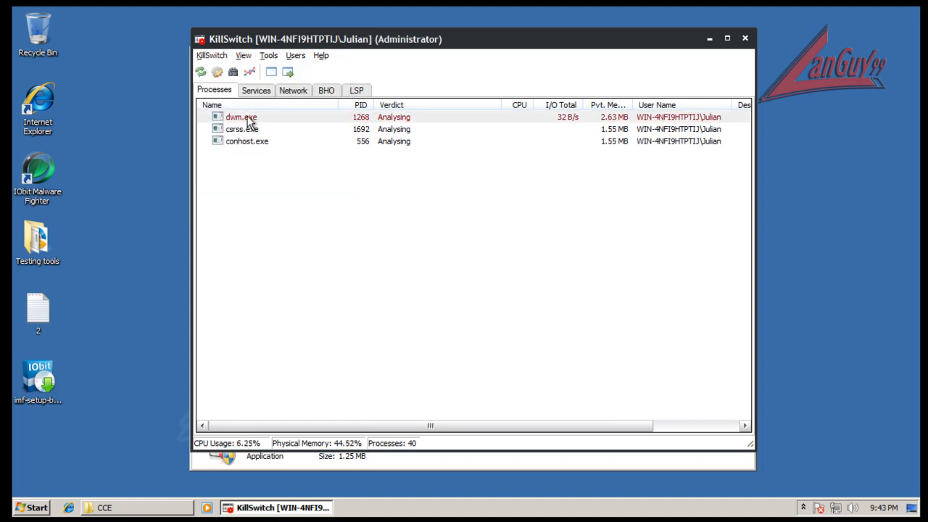
right_click(249, 117)
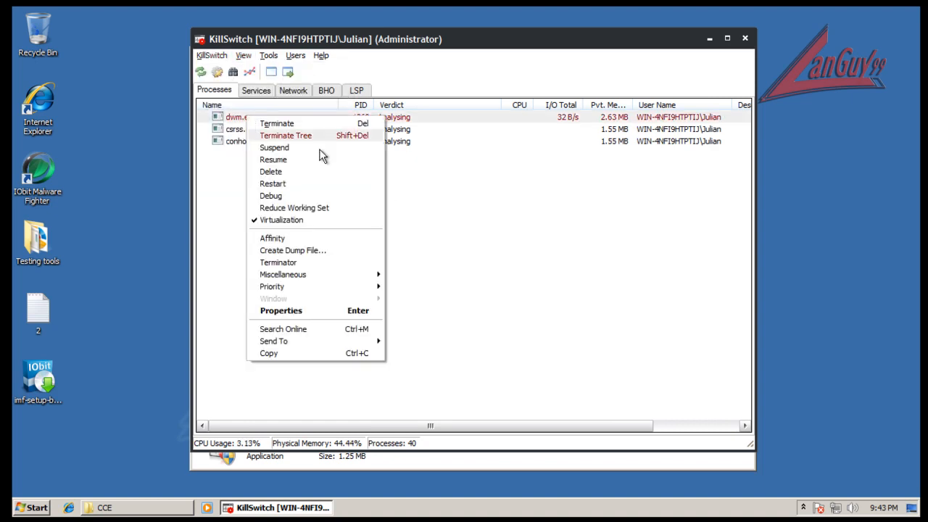
left_click(312, 262)
left_click(524, 385)
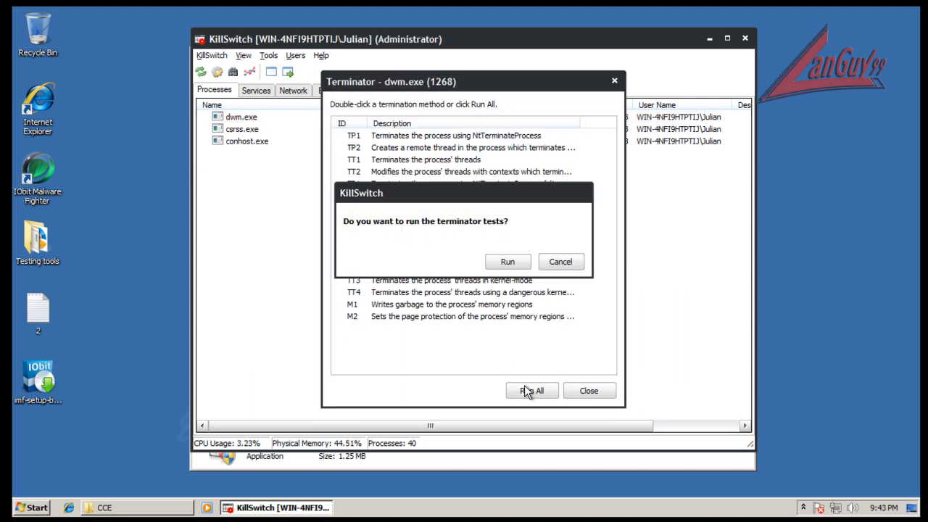
left_click(512, 268)
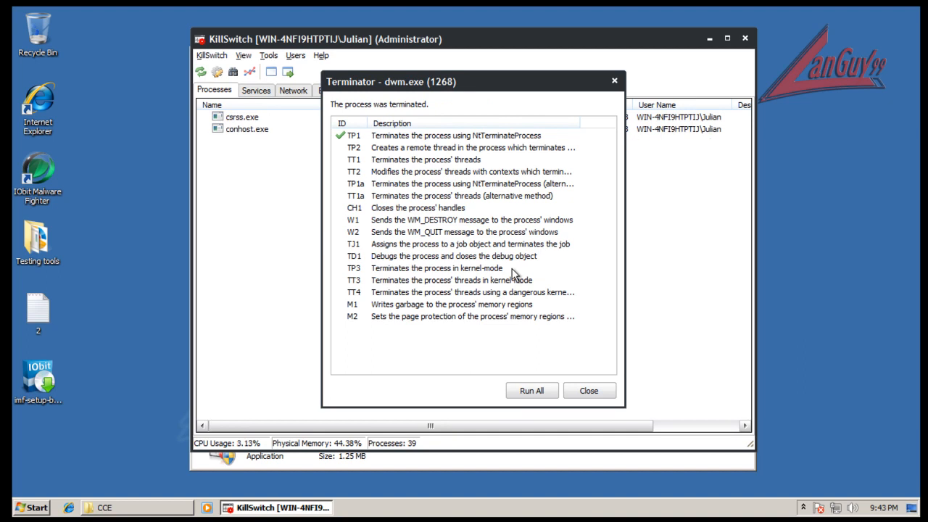
left_click(589, 391)
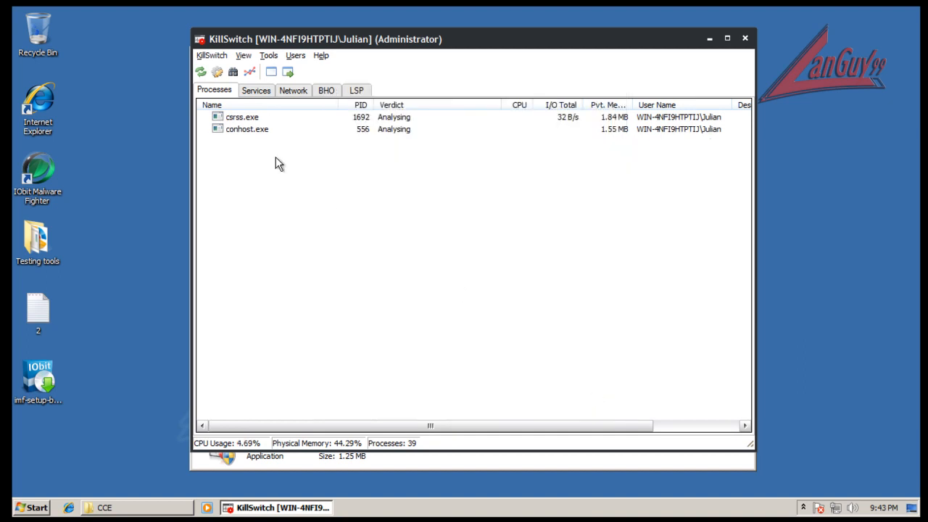
Step: Terminate csrss.exe and conhost.exe by running all Terminator tests on each process
right_click(250, 121)
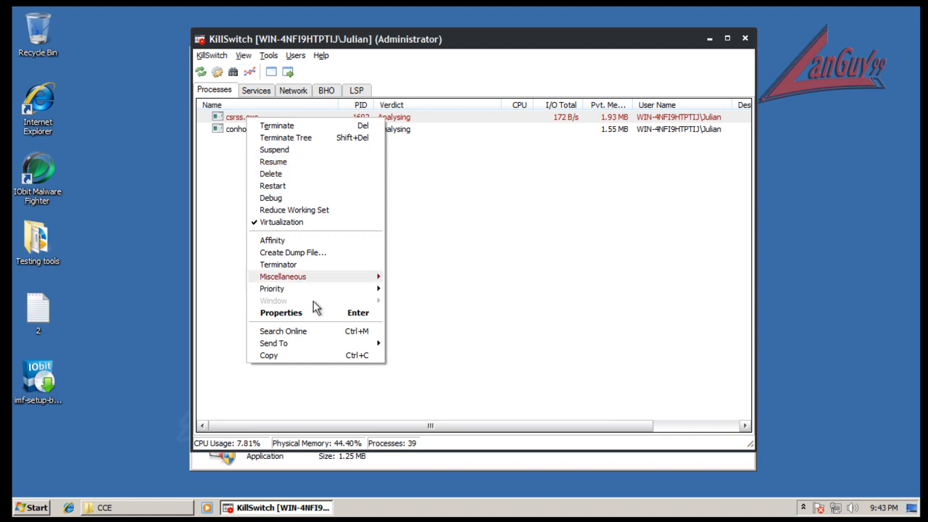
left_click(311, 266)
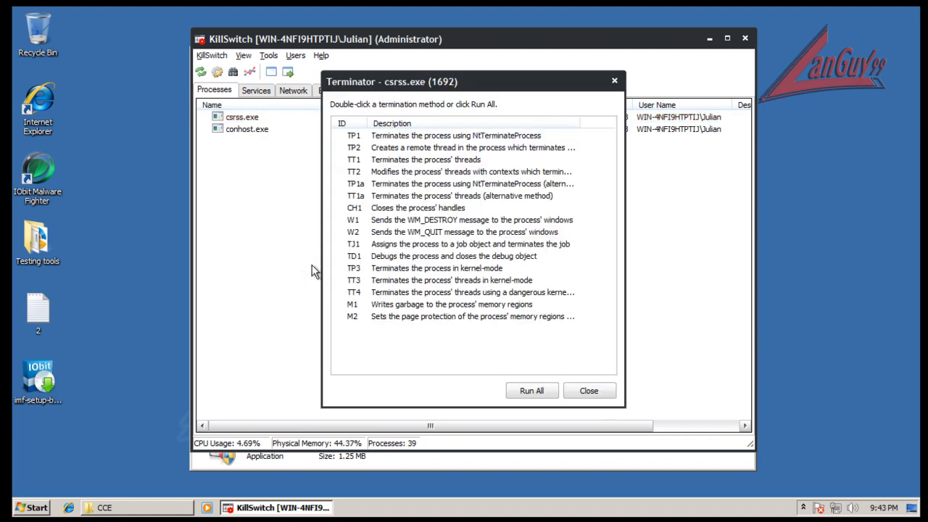
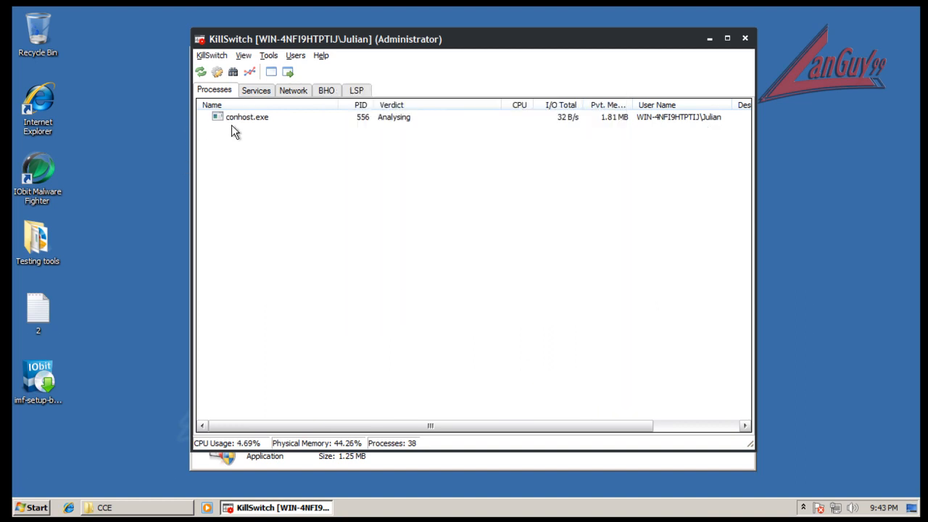
right_click(236, 122)
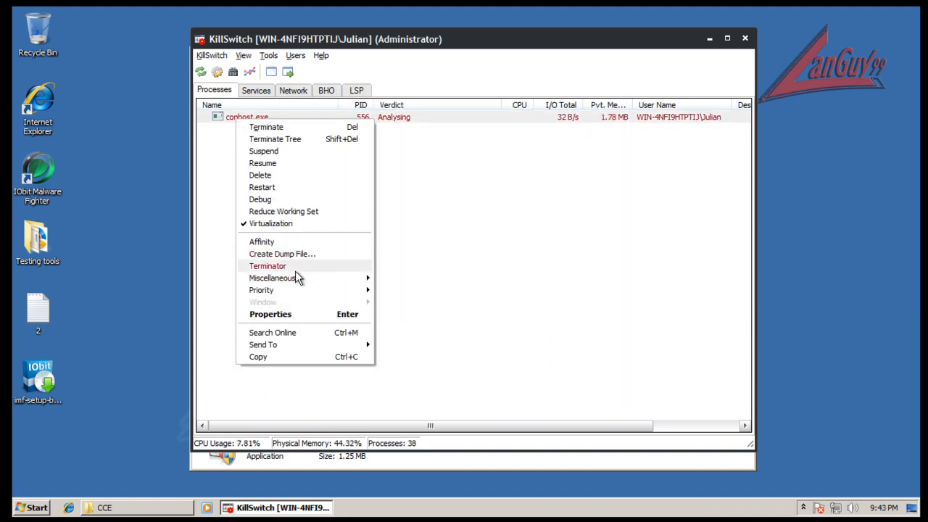
left_click(295, 270)
left_click(534, 395)
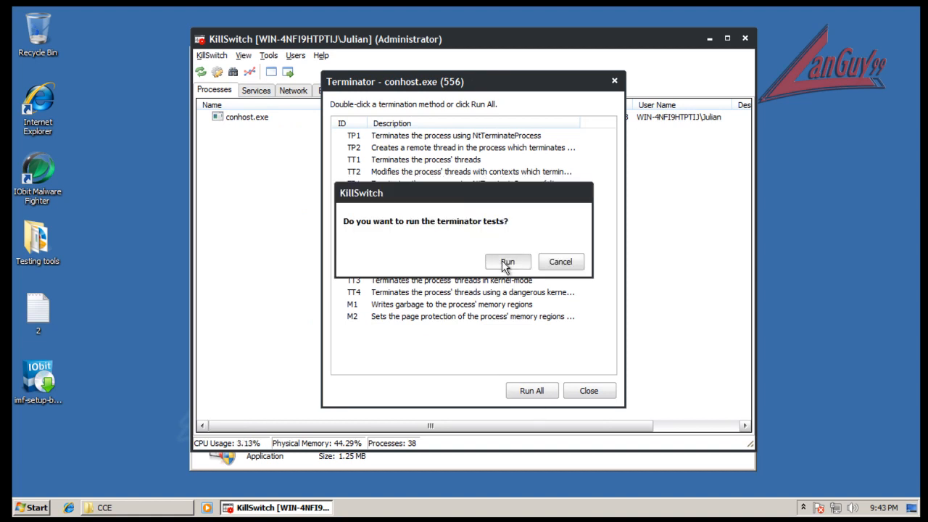
left_click(506, 262)
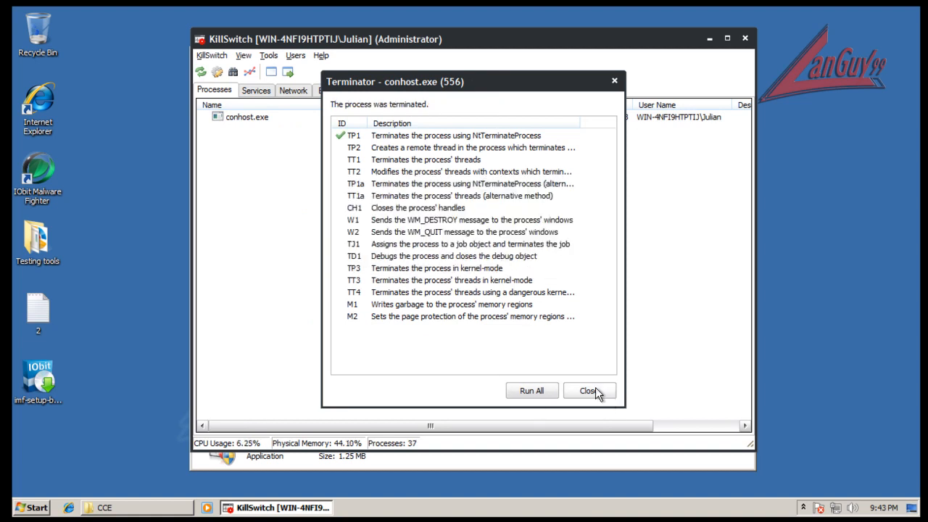
left_click(595, 390)
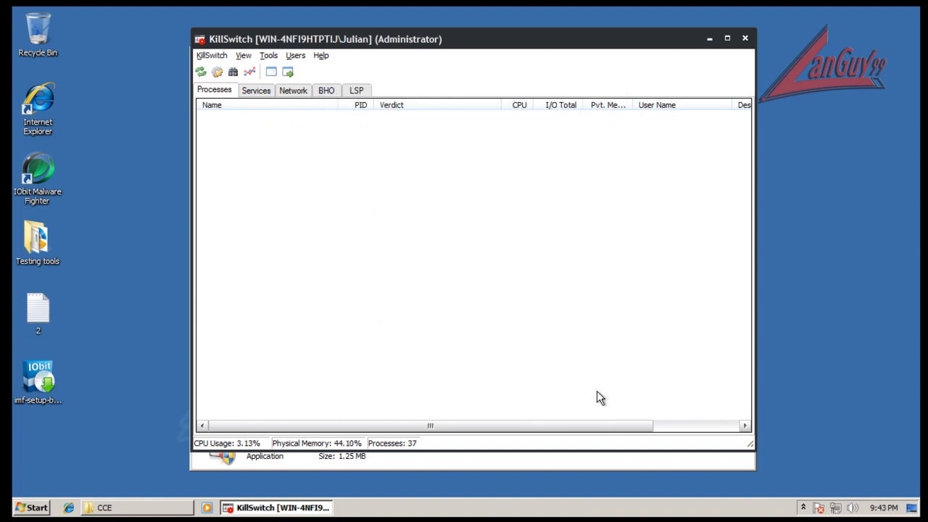
Step: Minimize KillSwitch and close it to return to the CCE folder
left_click(708, 38)
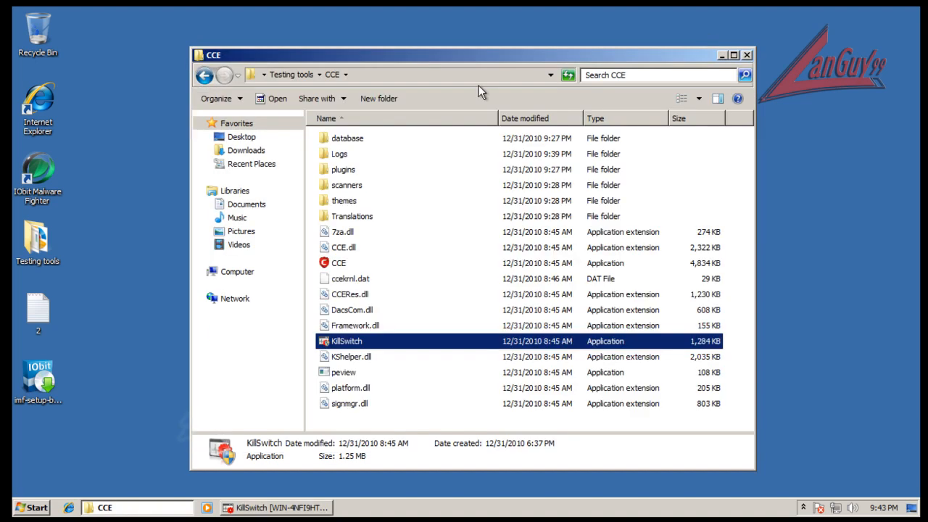
right_click(272, 511)
left_click(290, 490)
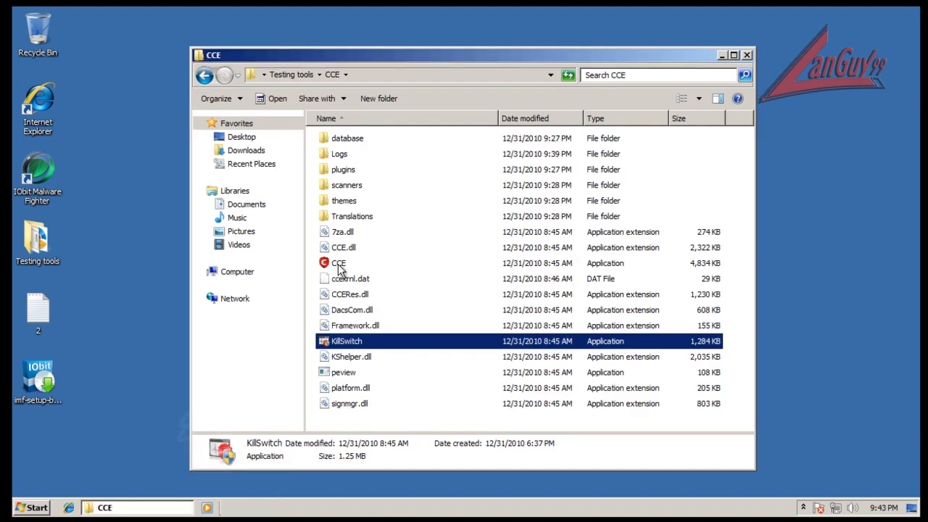
Step: Launch COMODO Cleaning Essentials from the CCE folder and let it update the virus signature database
double_click(339, 265)
left_click(536, 270)
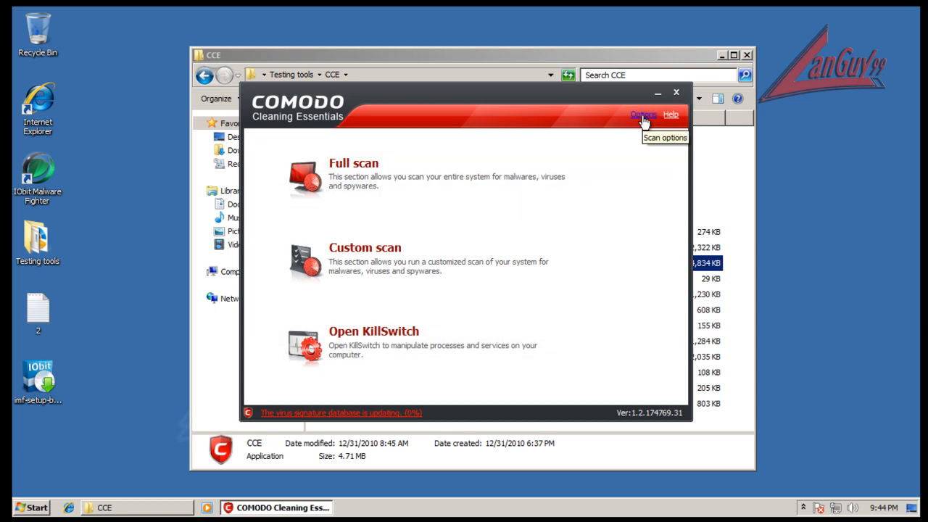
left_click(346, 413)
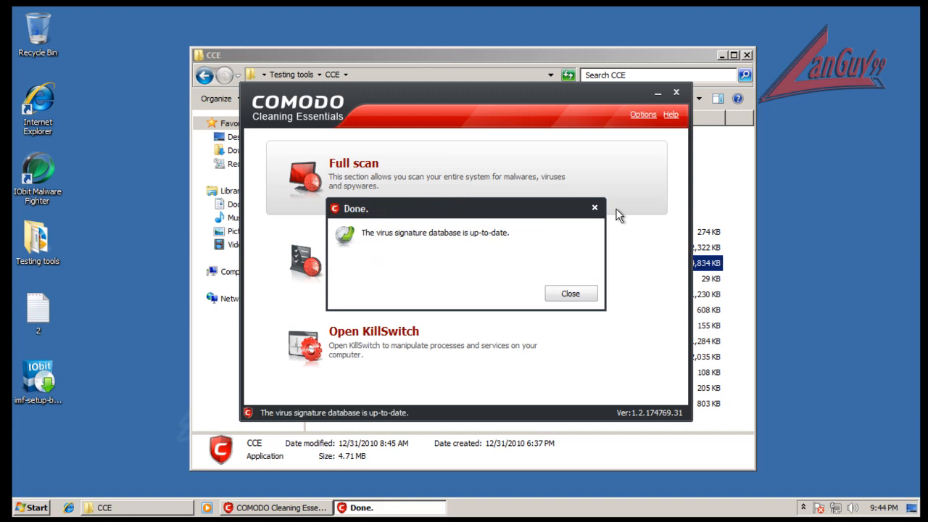
left_click(584, 294)
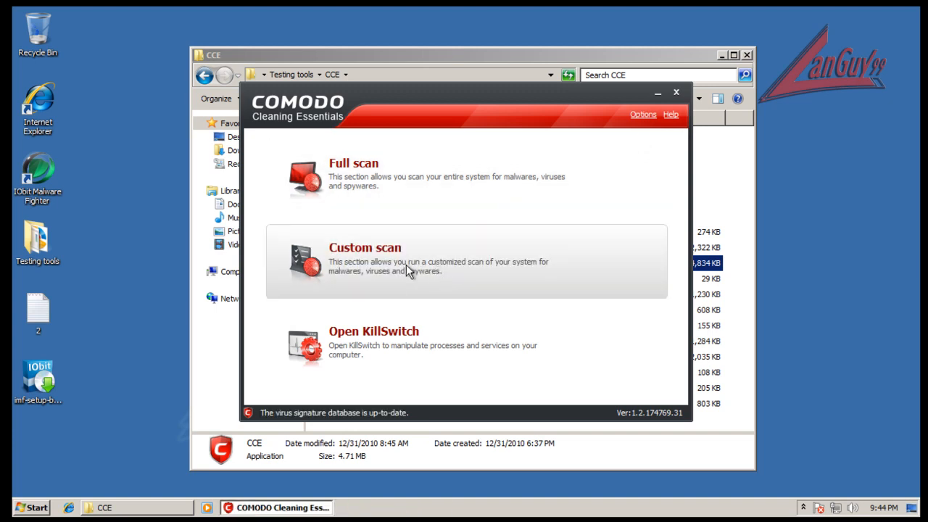
Step: Start a custom scan of My Computer that includes critical areas, hidden registry objects and hidden files/folders
left_click(367, 254)
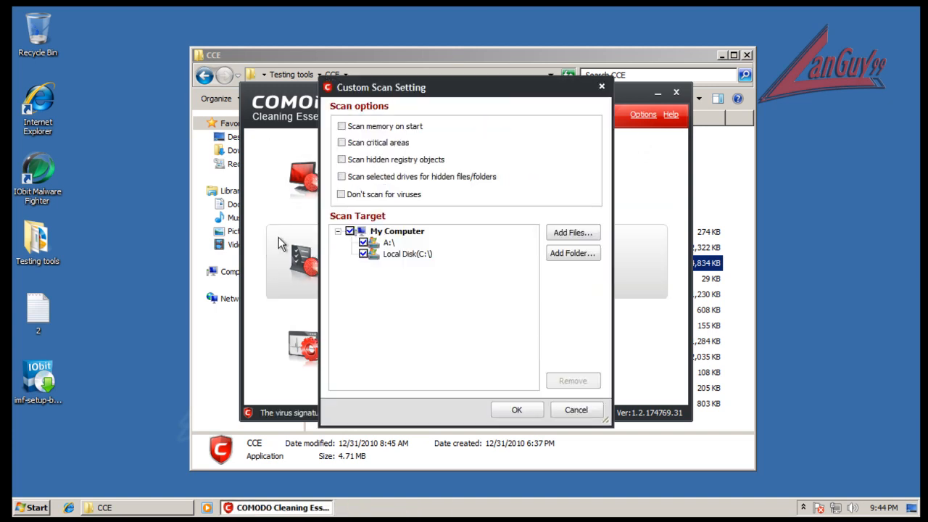
left_click(342, 143)
left_click(341, 159)
left_click(342, 176)
left_click(518, 409)
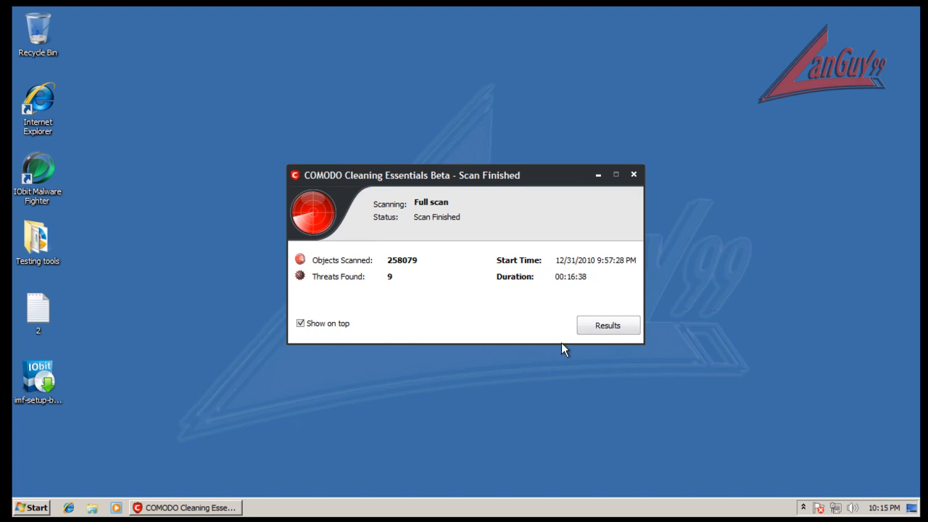
Step: Open the scan results and examine the detected threats, comparing the dwm.exe, csrss.exe and conhost.exe entries across the threat groups
left_click(591, 332)
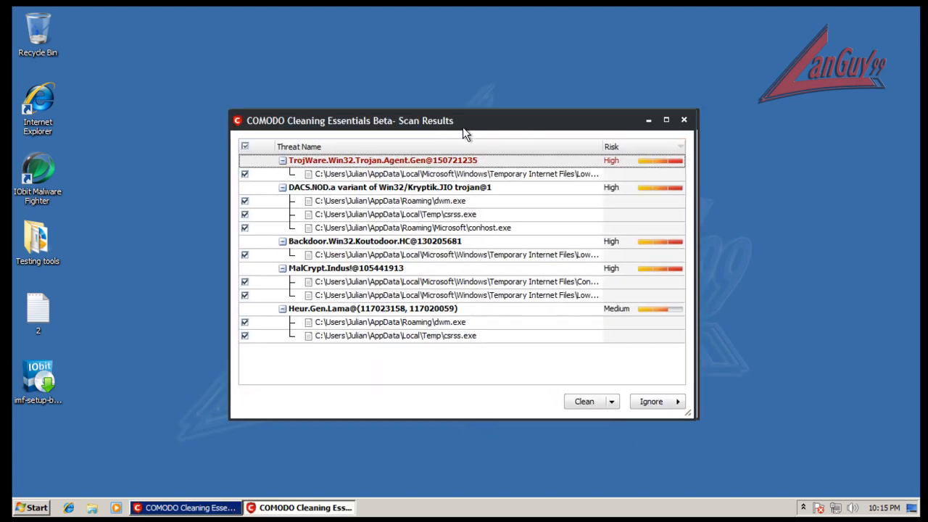
left_click(287, 177)
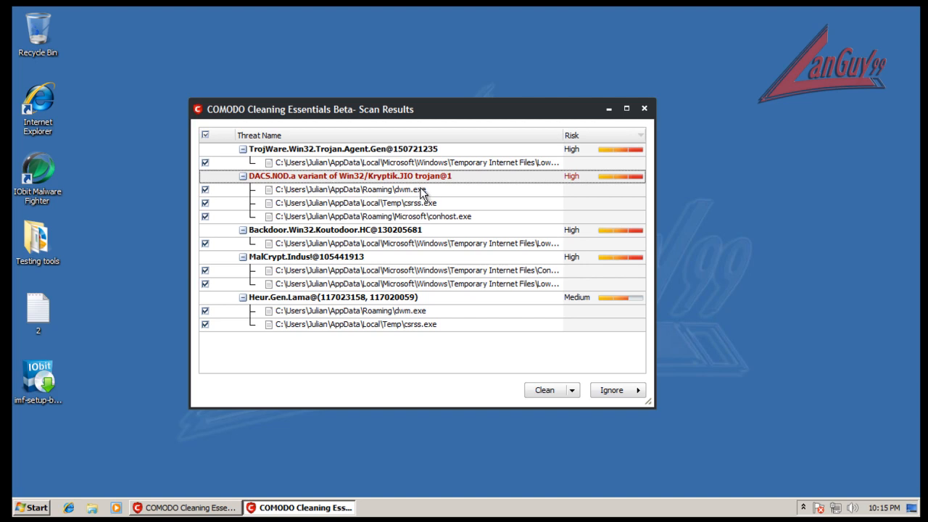
left_click(379, 189)
left_click(377, 203)
left_click(376, 215)
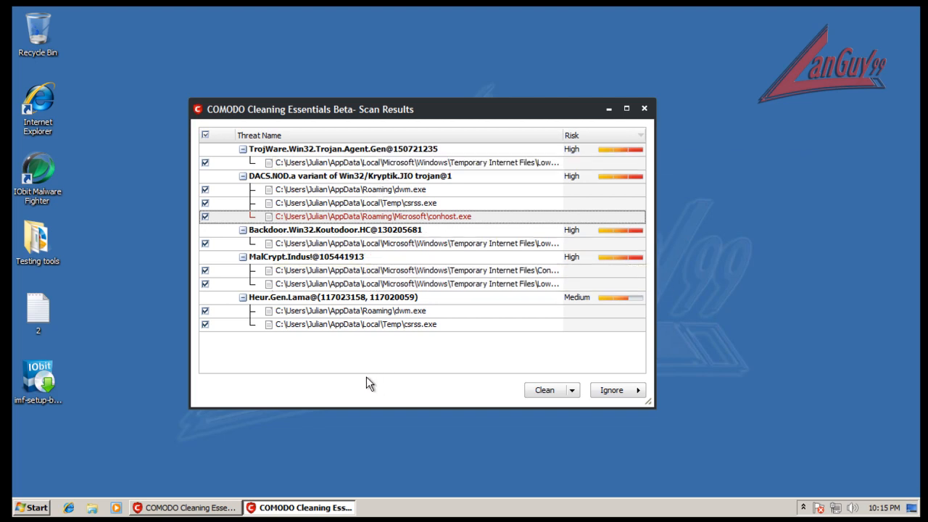
left_click(367, 313)
left_click(367, 323)
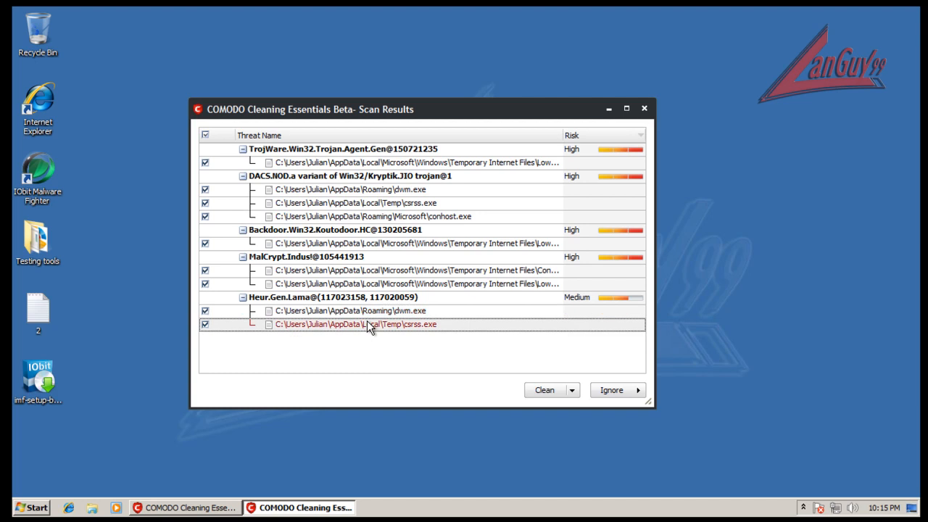
left_click(405, 202)
left_click(406, 192)
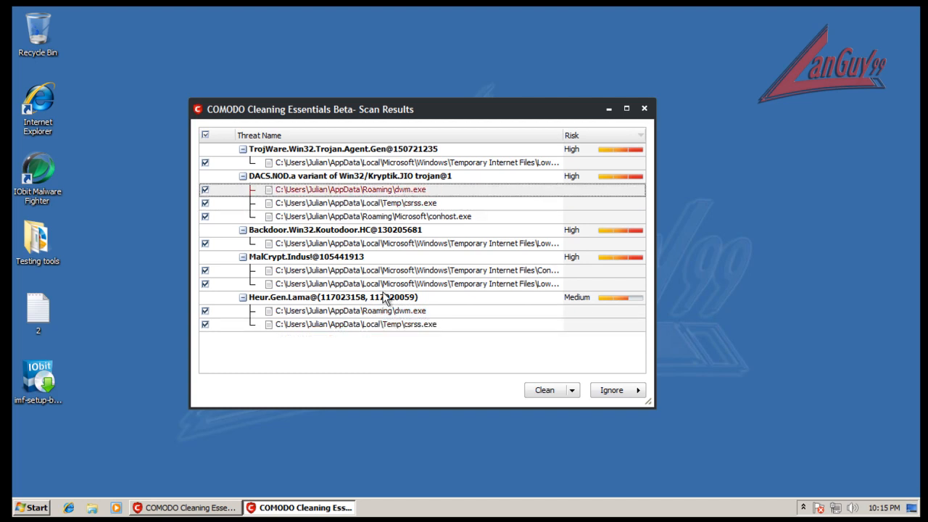
left_click(376, 313)
left_click(375, 323)
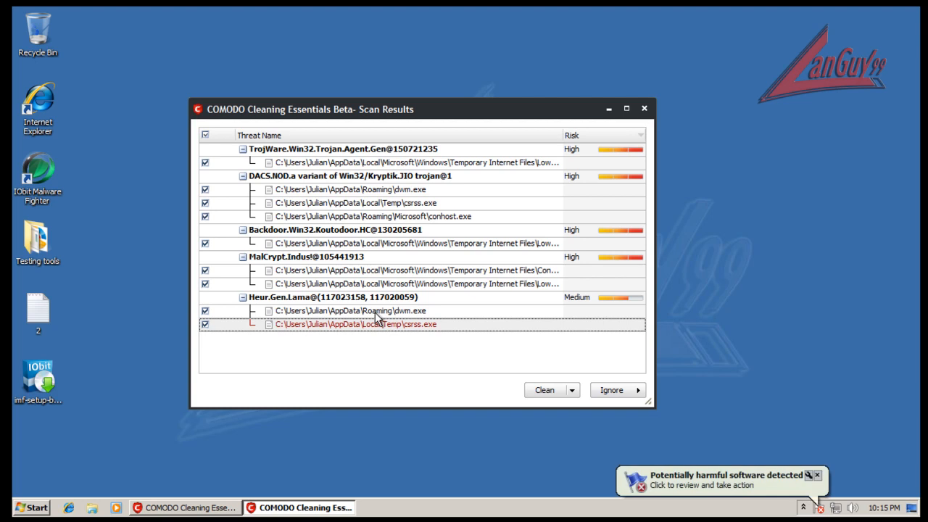
left_click(389, 217)
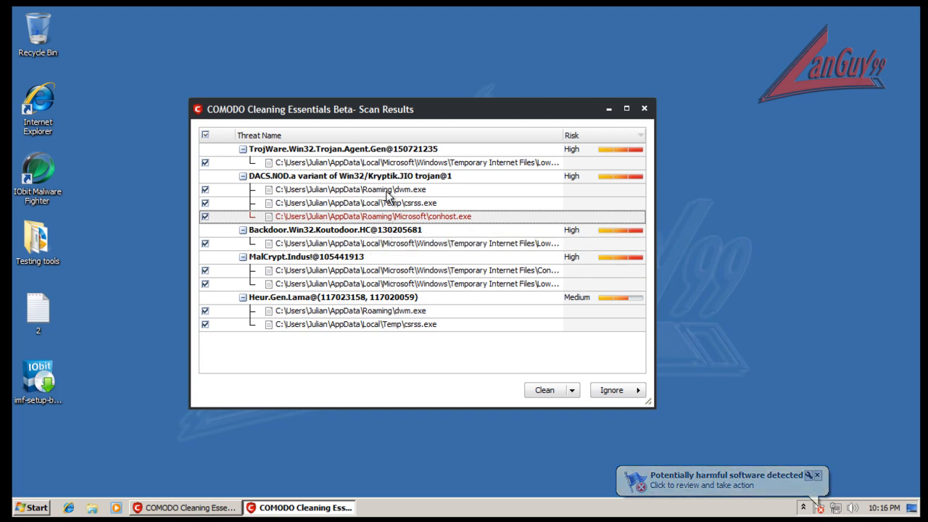
Step: Clean all threats selected in the scan results and close the results window
left_click(542, 389)
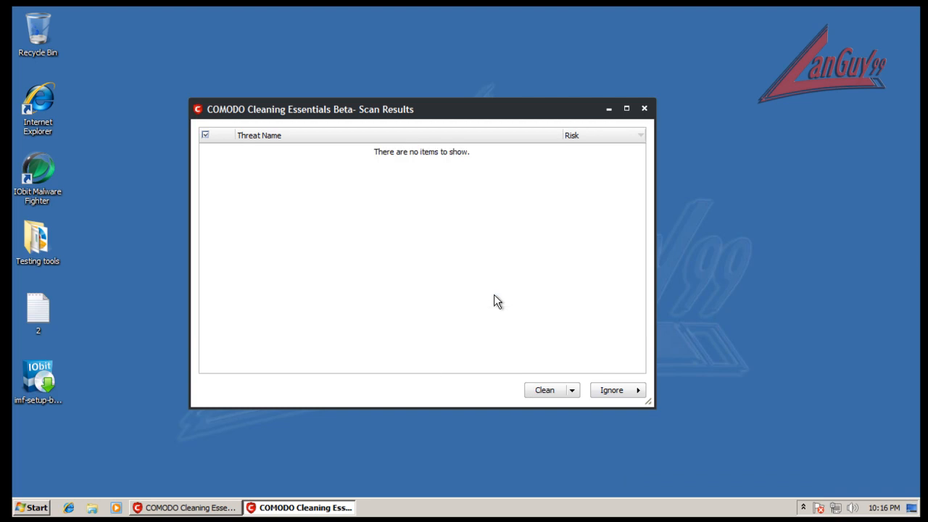
left_click(269, 507)
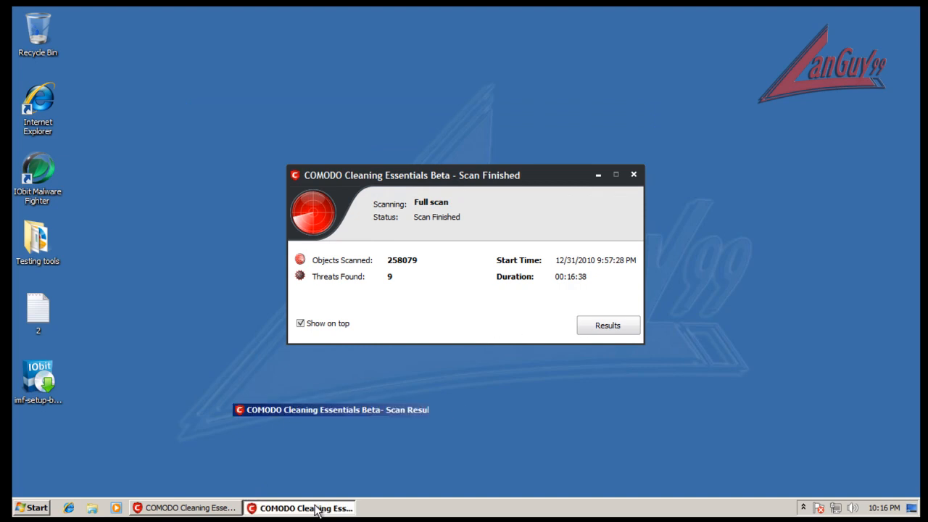
left_click(346, 506)
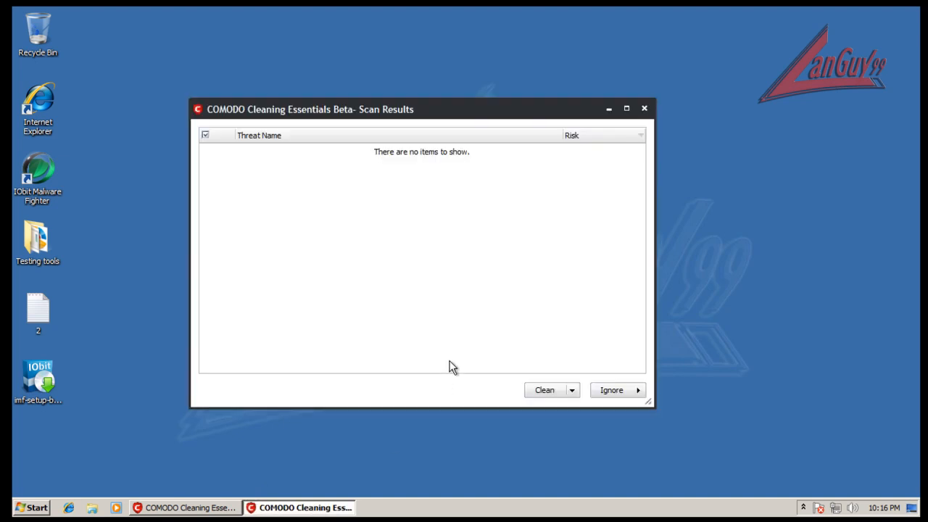
left_click(645, 108)
left_click(401, 282)
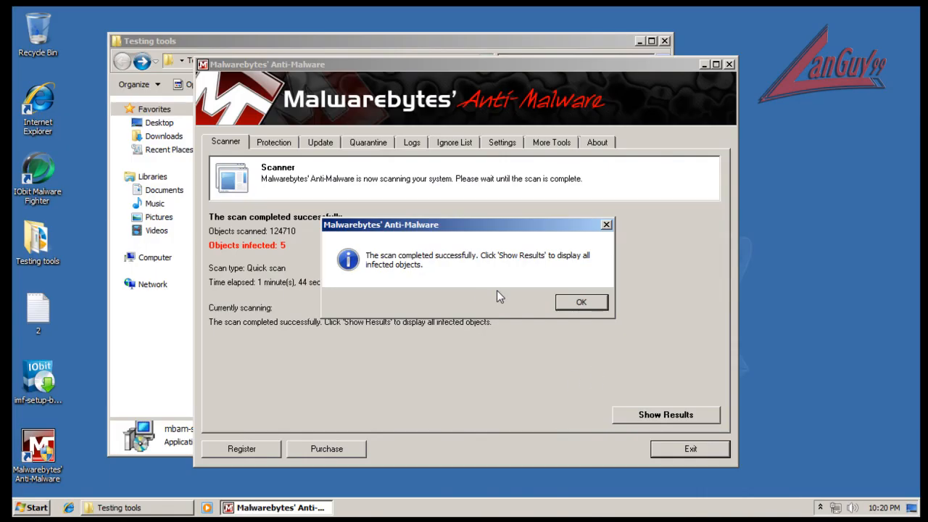
Step: Show the finished quick scan's results in Malwarebytes' Anti-Malware, widen the window to read the item paths, and select the Trojan.Dropper entry
left_click(580, 302)
left_click(651, 415)
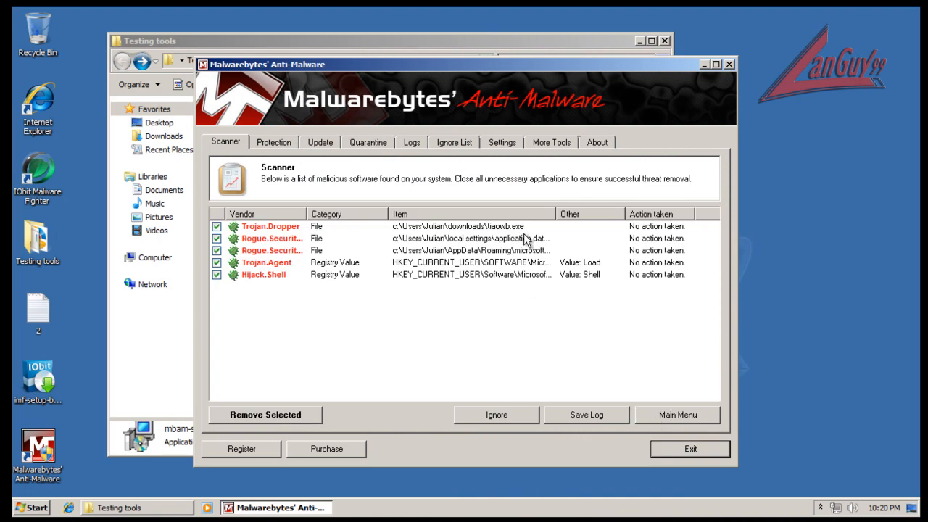
left_click_drag(476, 60, 390, 60)
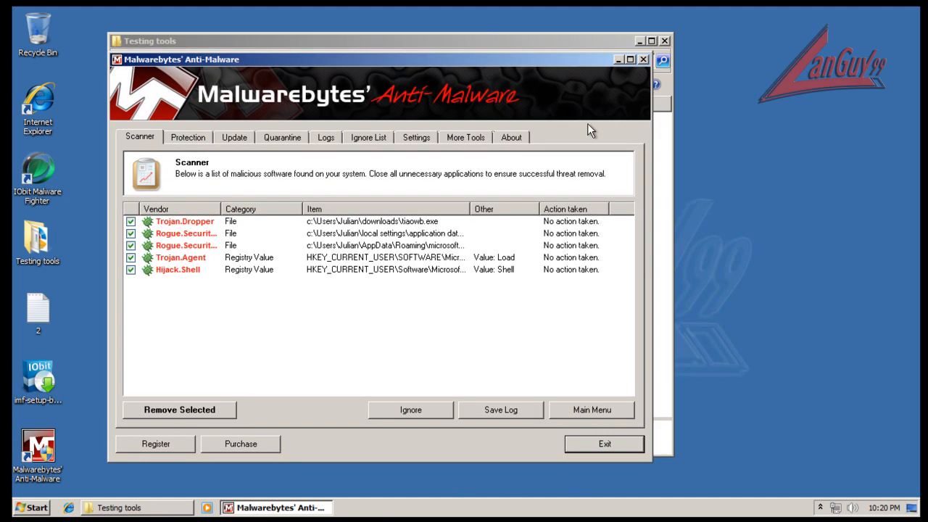
left_click_drag(653, 129, 790, 131)
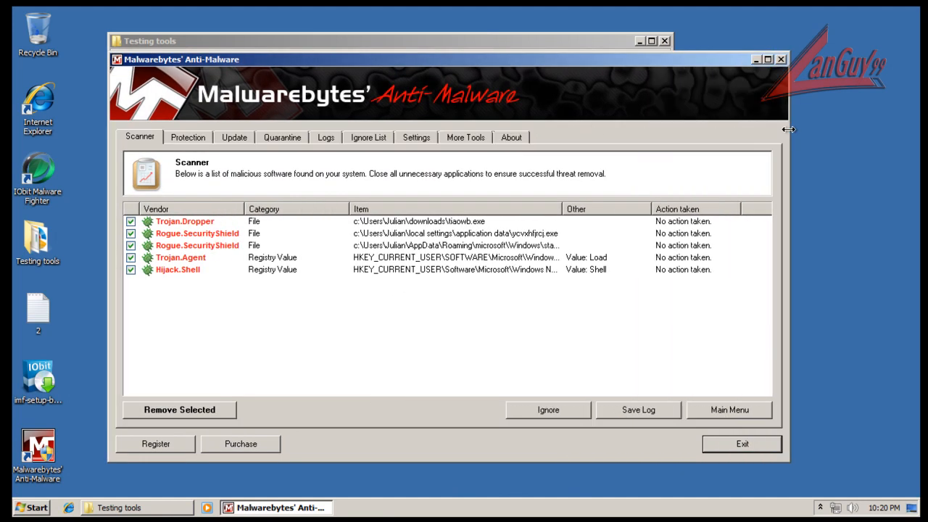
left_click(451, 222)
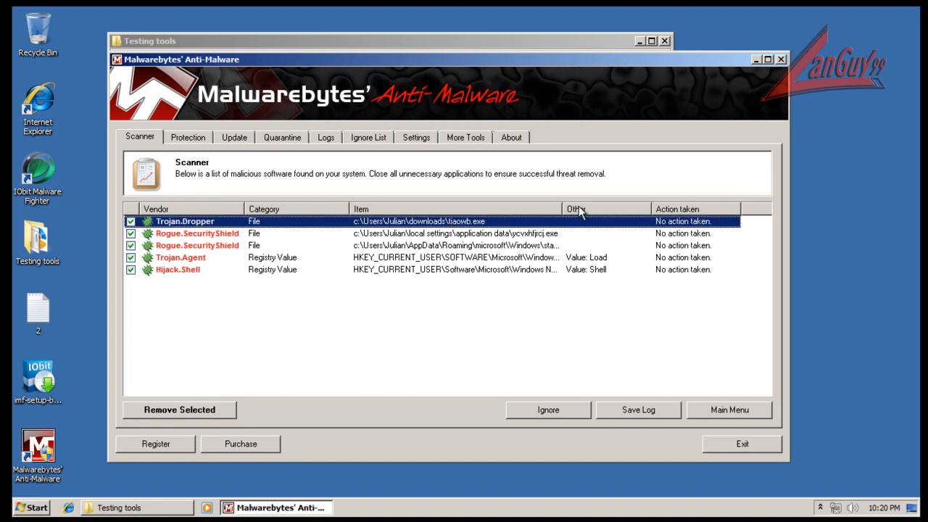
Step: Widen the results window and the Item column so the full paths of the detected threats can be read
left_click_drag(562, 209, 647, 209)
left_click_drag(569, 67, 542, 68)
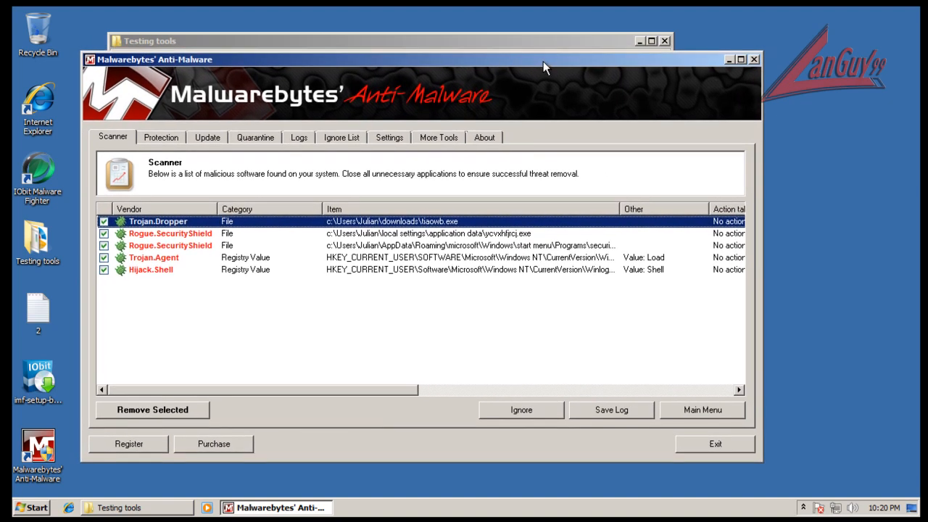
left_click_drag(757, 198, 837, 200)
left_click_drag(587, 209, 656, 207)
left_click_drag(756, 209, 692, 209)
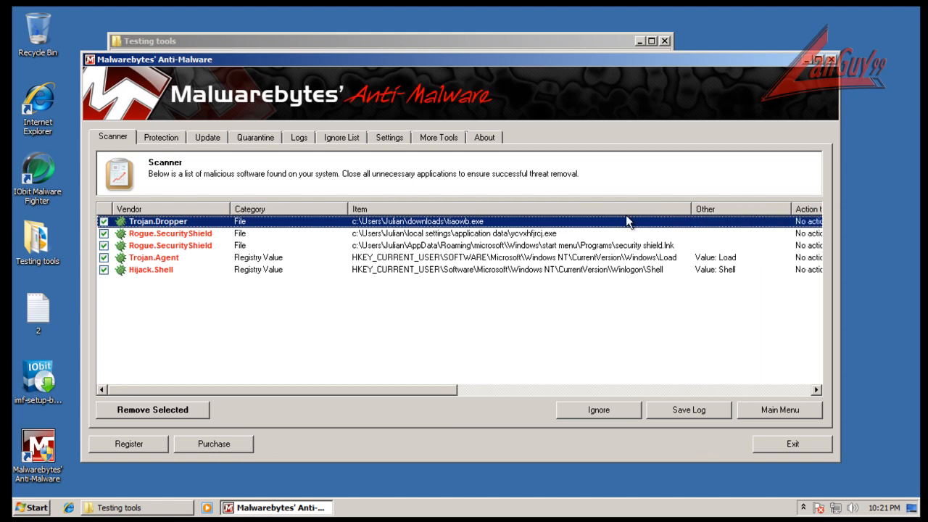
Step: Select the ycvxhfjrcj.exe detection and look for Security Shield in the list of all installed programs
left_click(528, 237)
left_click(33, 507)
left_click(45, 458)
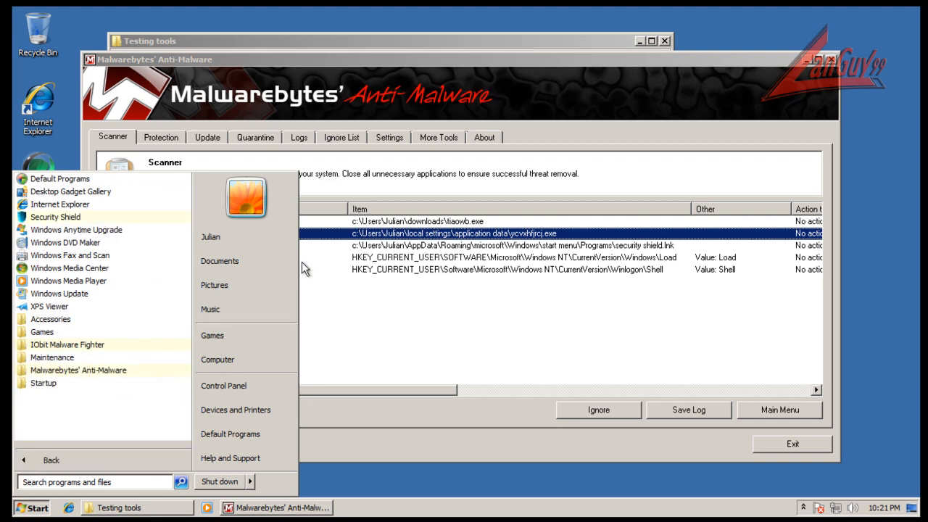
left_click(455, 346)
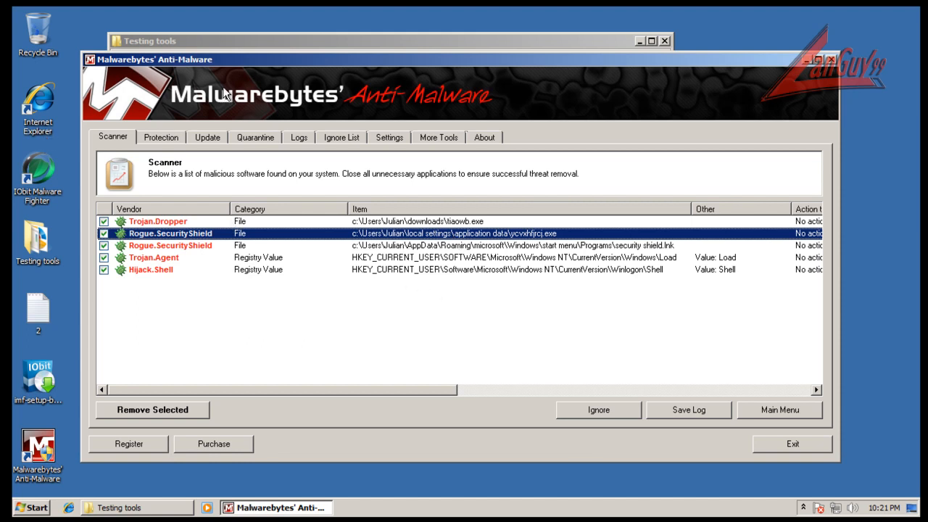
left_click_drag(250, 43, 288, 33)
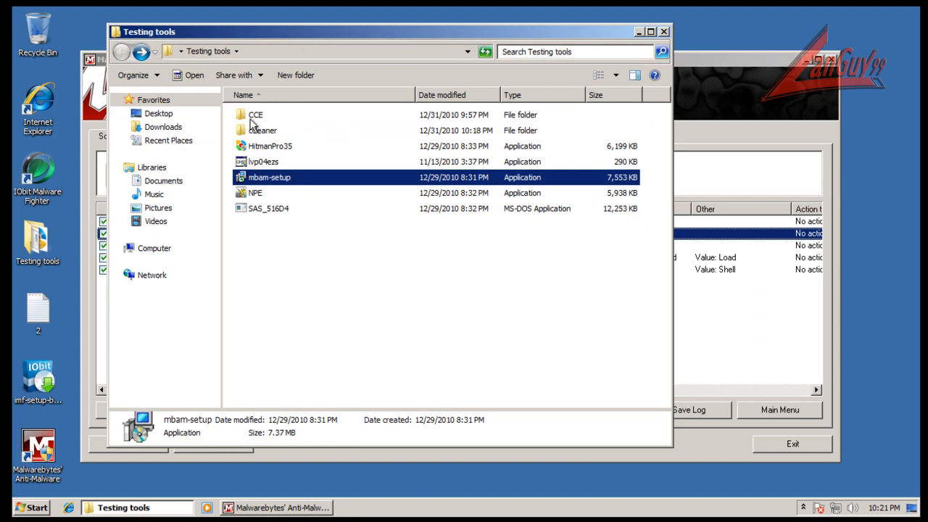
left_click(254, 118)
left_click(721, 64)
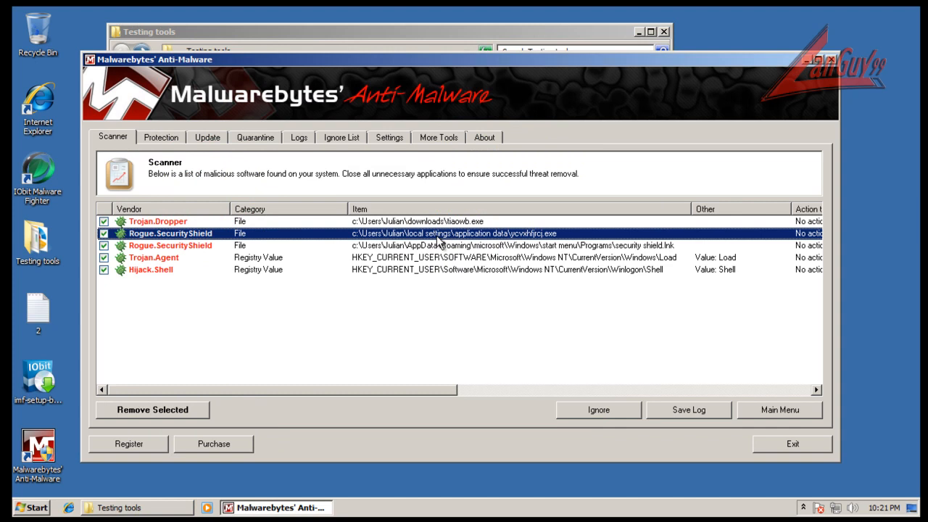
left_click(460, 42)
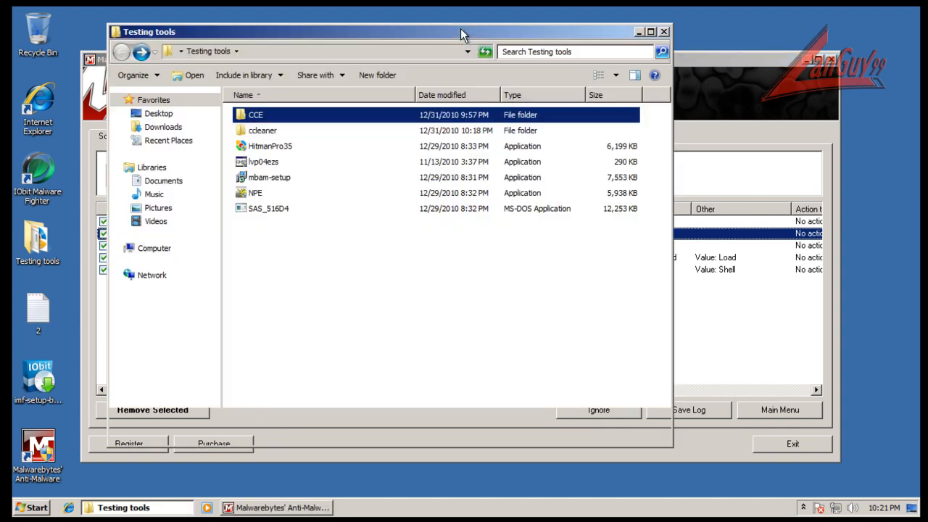
left_click(714, 63)
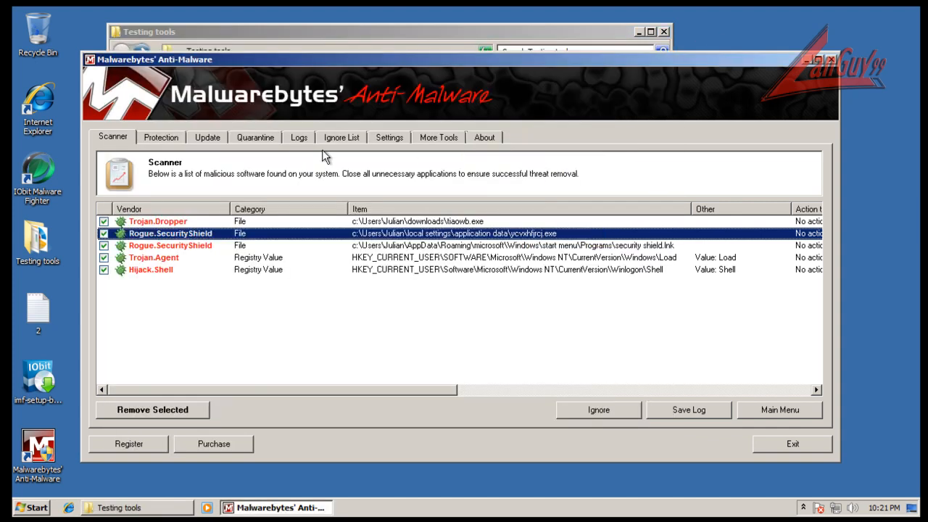
left_click_drag(360, 67, 366, 77)
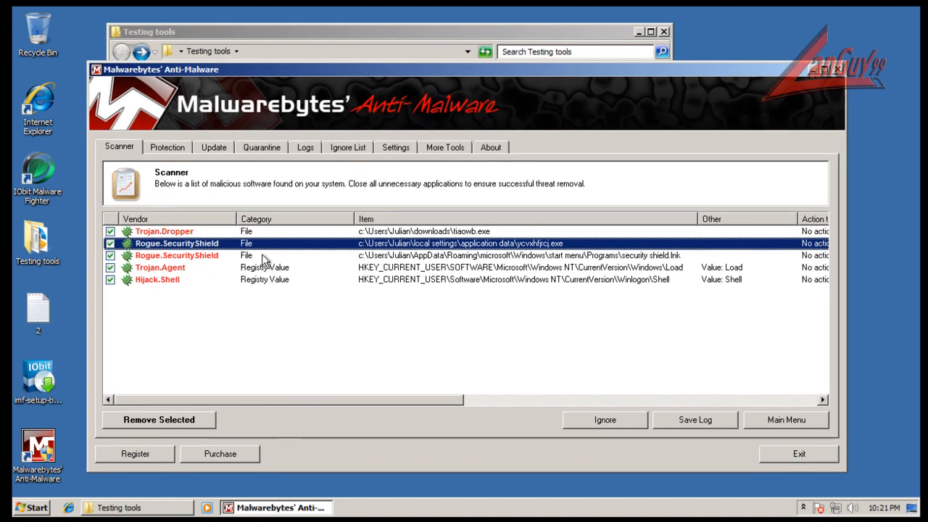
Step: Select the security shield.lnk detection, check the hidden notification icons for running protection, and try to launch IObit Malware Fighter
left_click(253, 259)
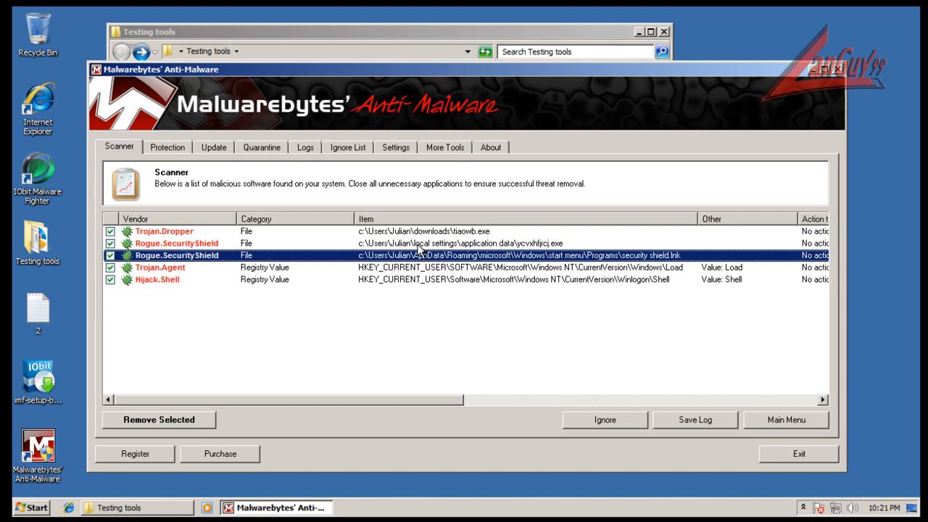
left_click(803, 507)
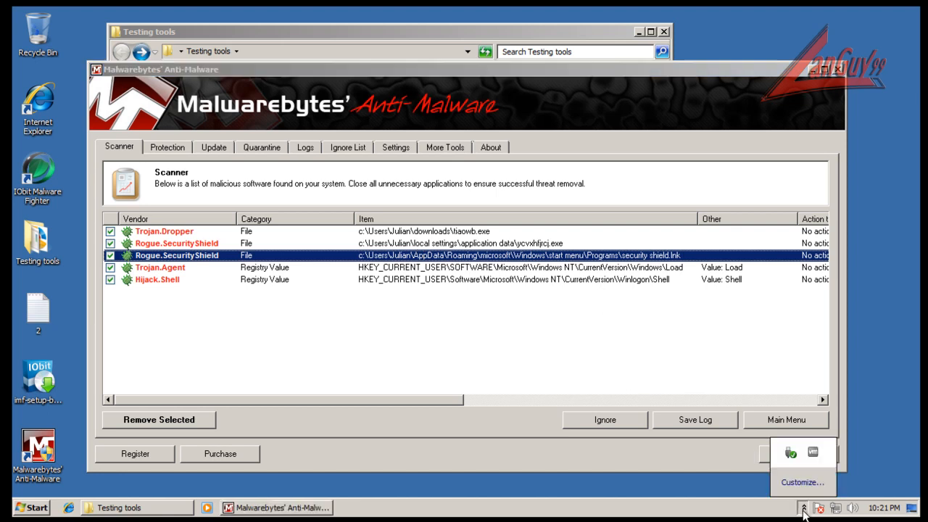
left_click(617, 464)
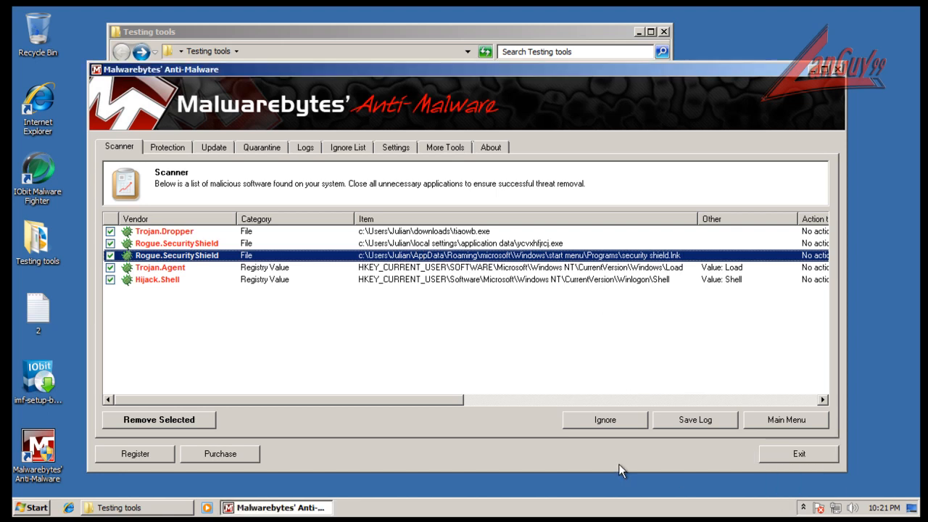
double_click(41, 175)
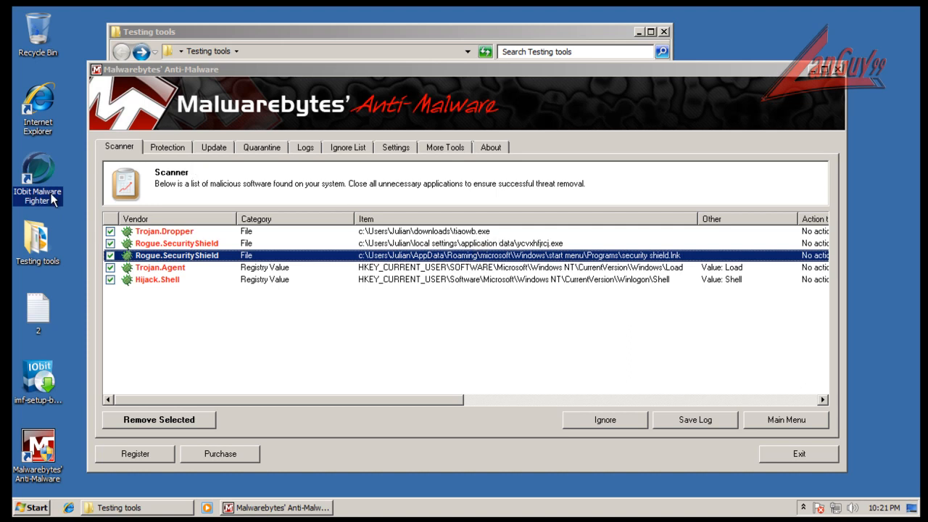
Step: Examine the Rogue.SecurityShield, Trojan.Agent, Hijack.Shell and Trojan.Dropper detections, widening the Item column to read their registry and file paths
left_click(191, 246)
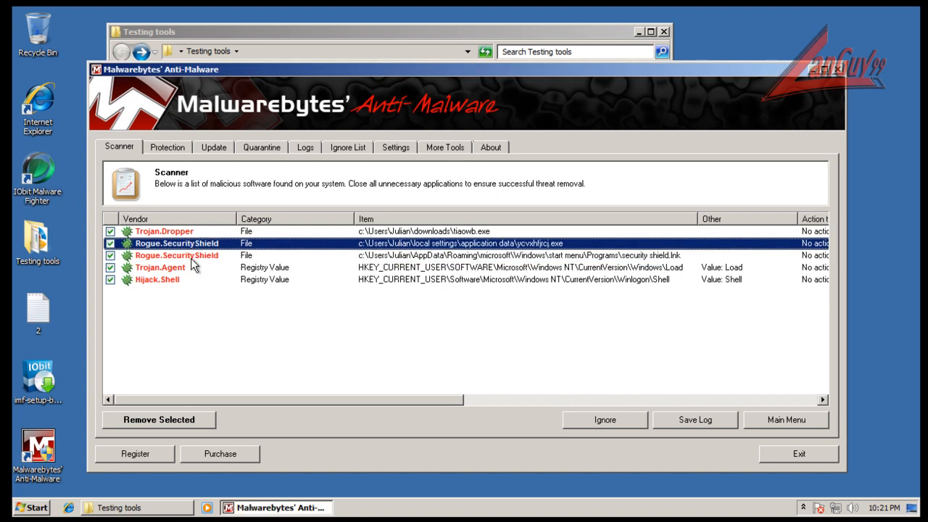
left_click(181, 267)
left_click(181, 279)
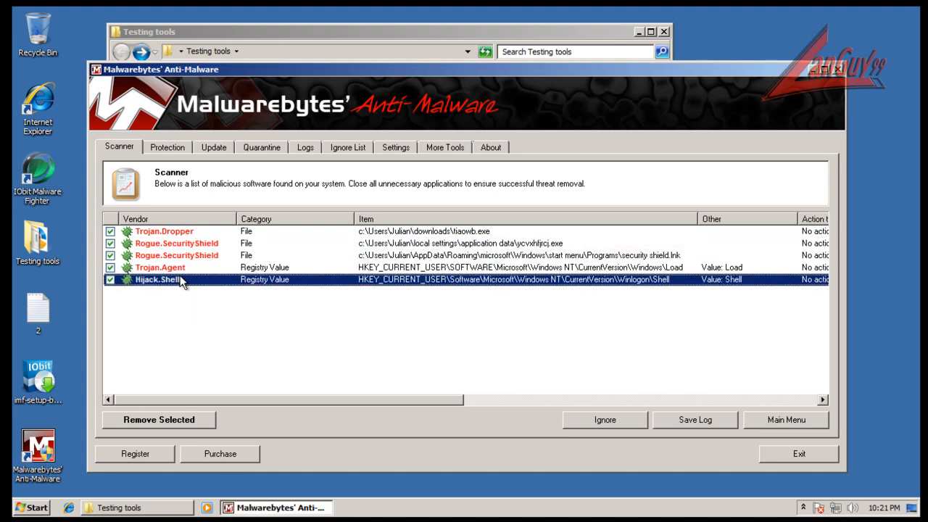
left_click_drag(698, 218, 723, 216)
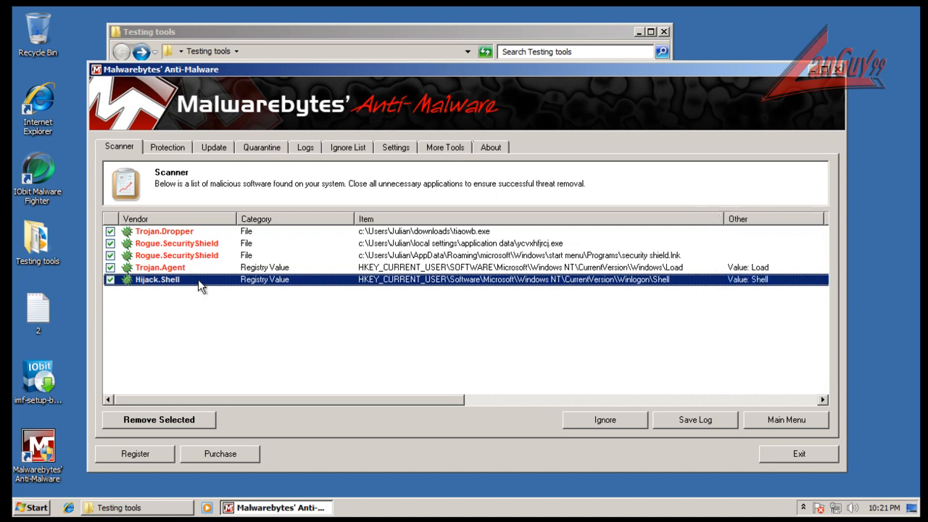
left_click_drag(406, 403, 391, 421)
left_click(181, 268)
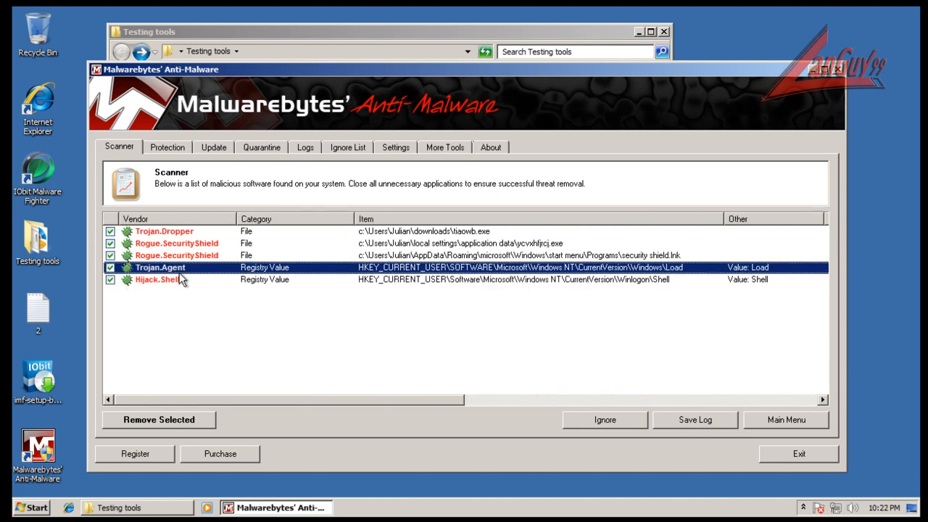
left_click(437, 244)
left_click(438, 232)
left_click(437, 245)
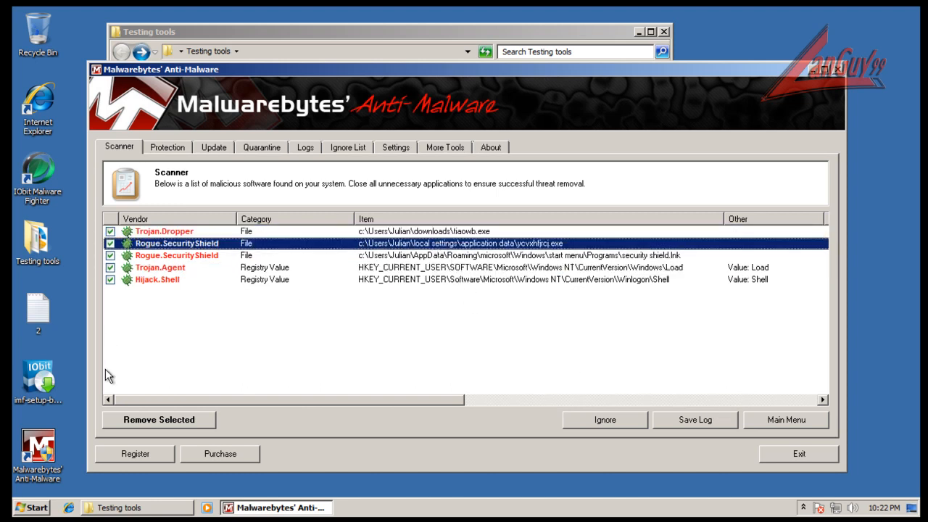
Step: Remove all the checked detections and restart the computer to complete the removal
left_click(190, 420)
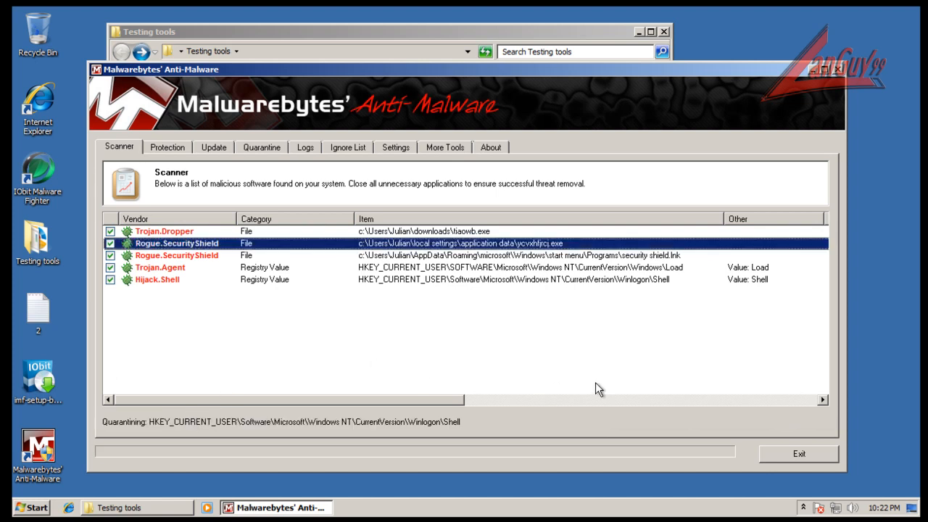
left_click(694, 267)
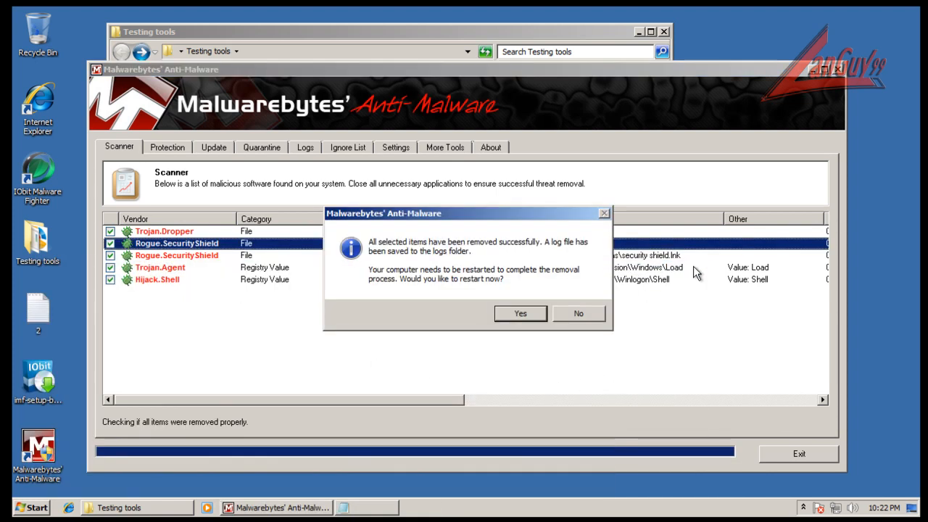
left_click(520, 313)
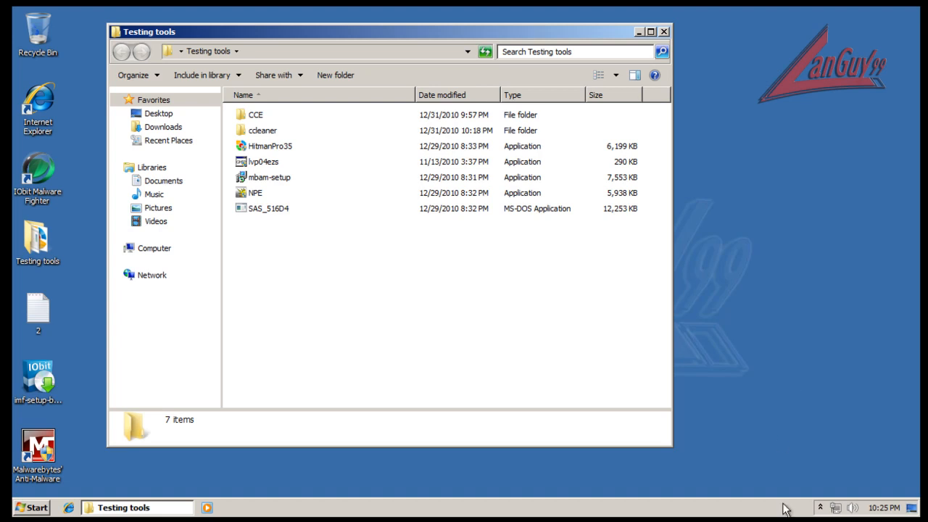
Step: Check the hidden notification icons after the restart and move the Testing tools window aside
left_click(822, 508)
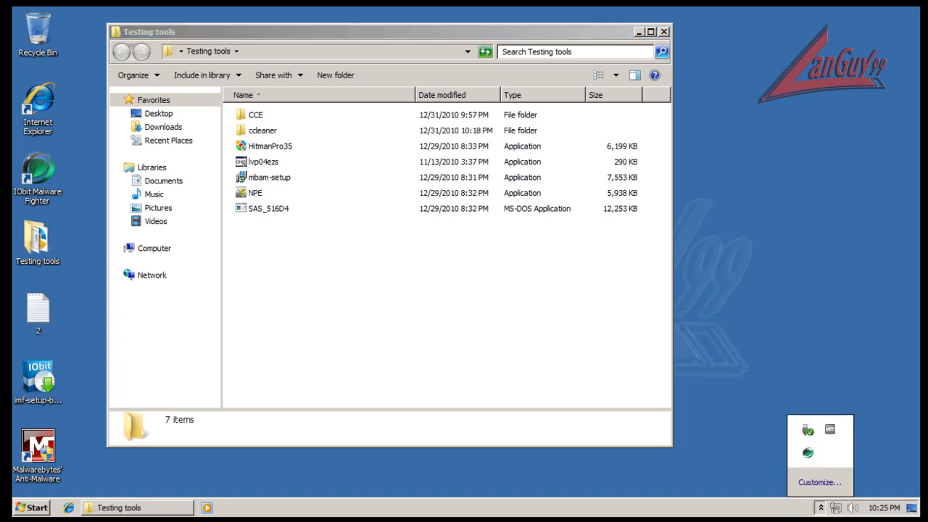
left_click_drag(574, 29, 662, 34)
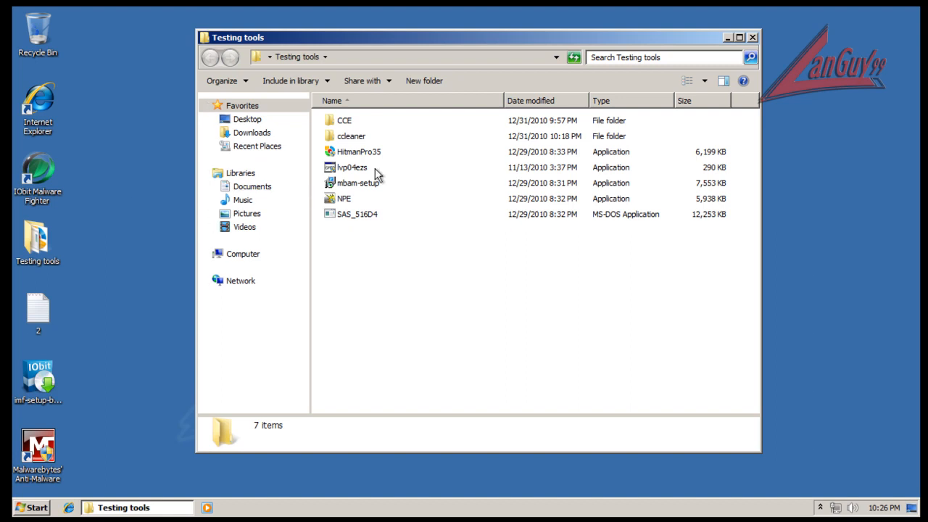
Step: Launch HitmanPro35 from the Testing tools folder, accept all terms of the license agreement, and start its malware scan
left_click(361, 155)
double_click(361, 155)
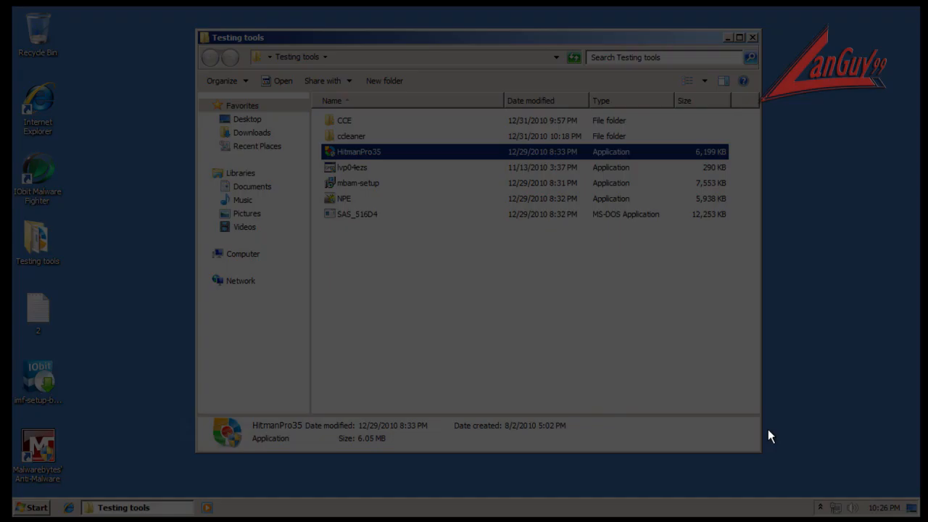
left_click(527, 282)
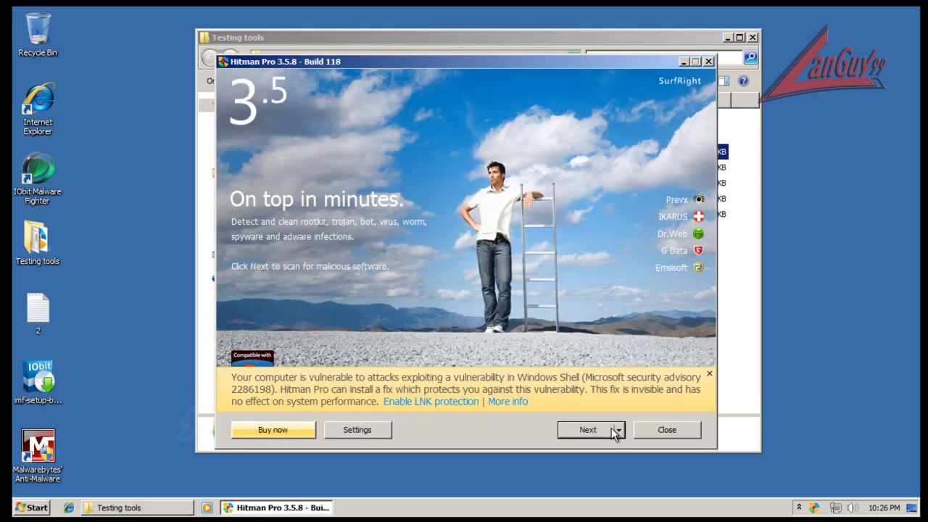
left_click(598, 425)
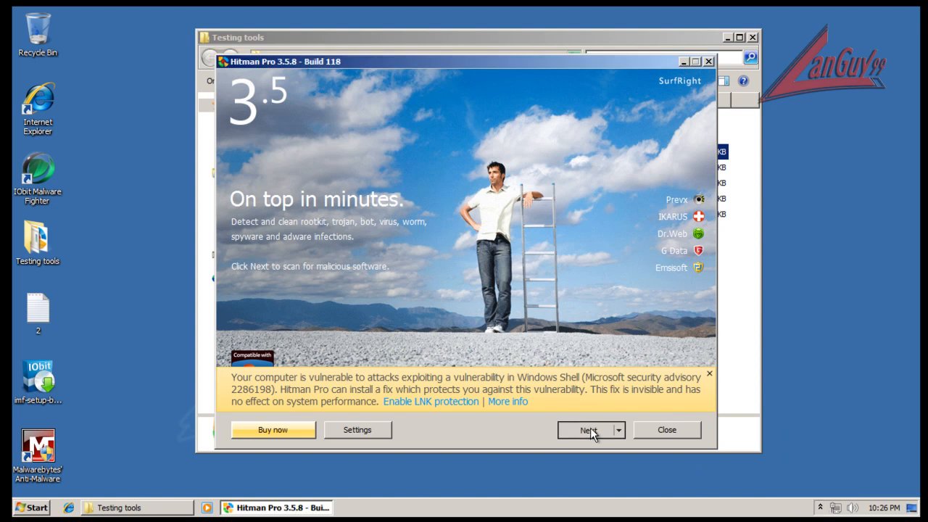
left_click(364, 381)
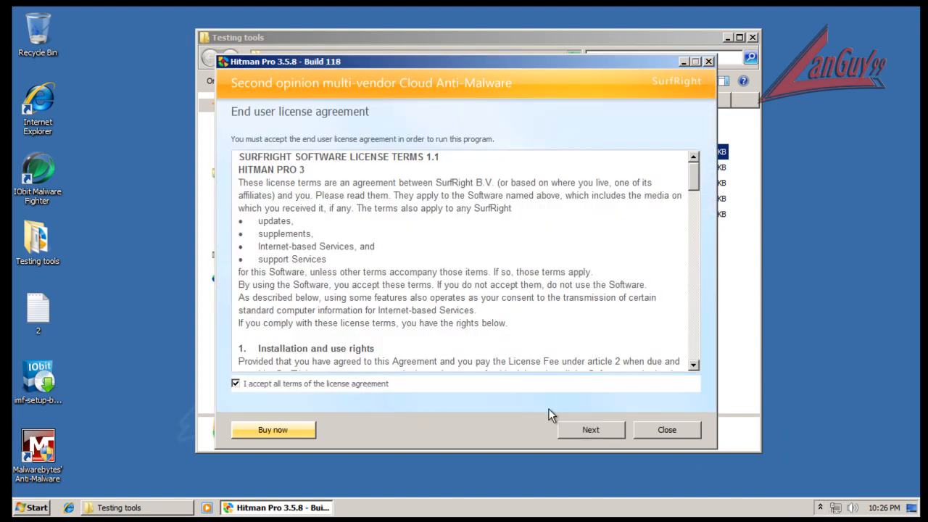
left_click(591, 429)
left_click(458, 253)
left_click(588, 430)
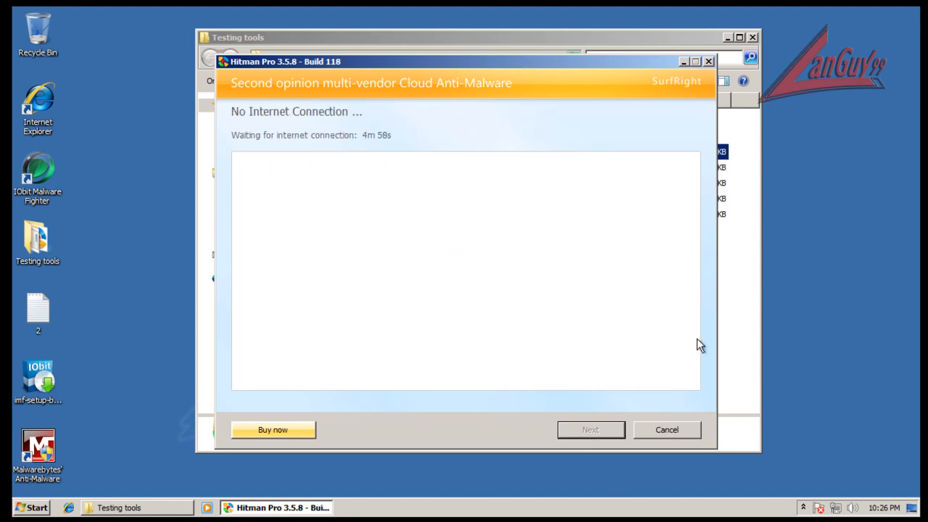
Step: Check the hidden notification icons while Hitman Pro waits for an internet connection
left_click(803, 508)
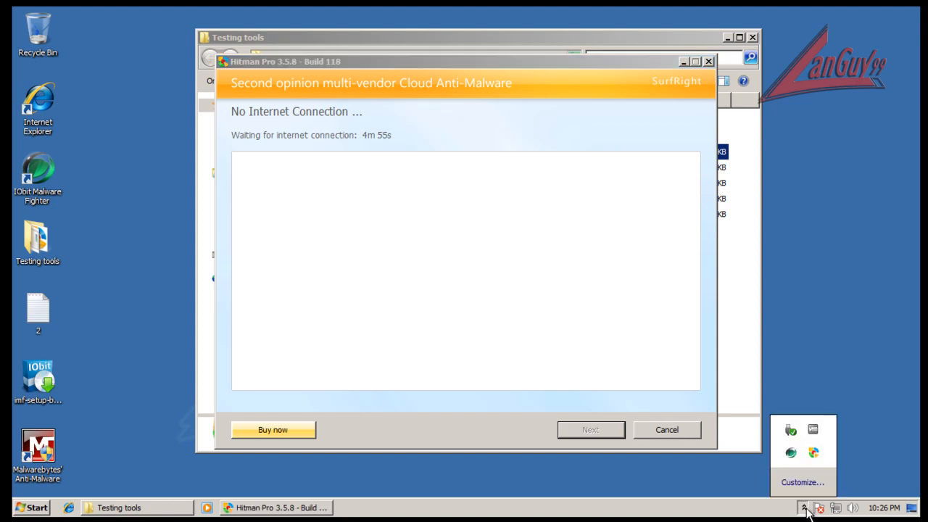
left_click(804, 508)
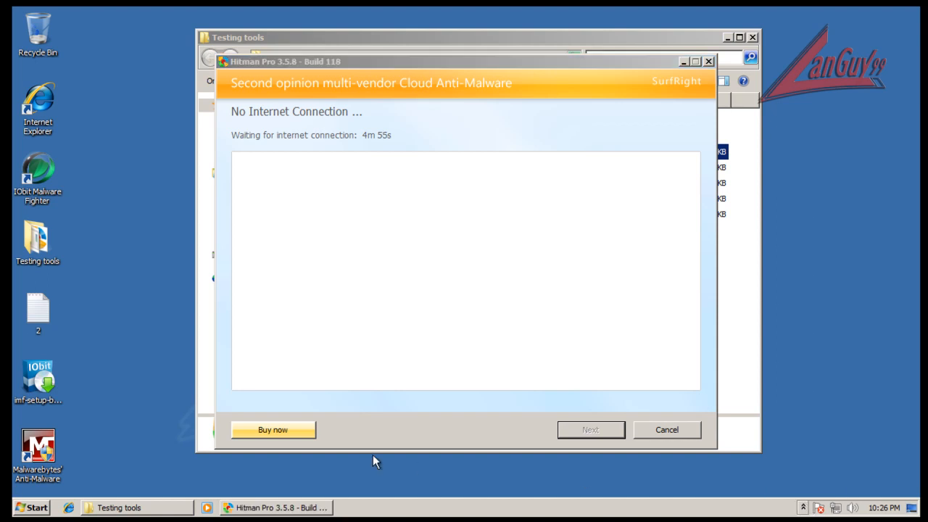
Step: Open Internet Explorer to test the connection and allow HitmanPro35.exe's hitmanpro35.sys driver in the IObit Malware Fighter alert
left_click(49, 510)
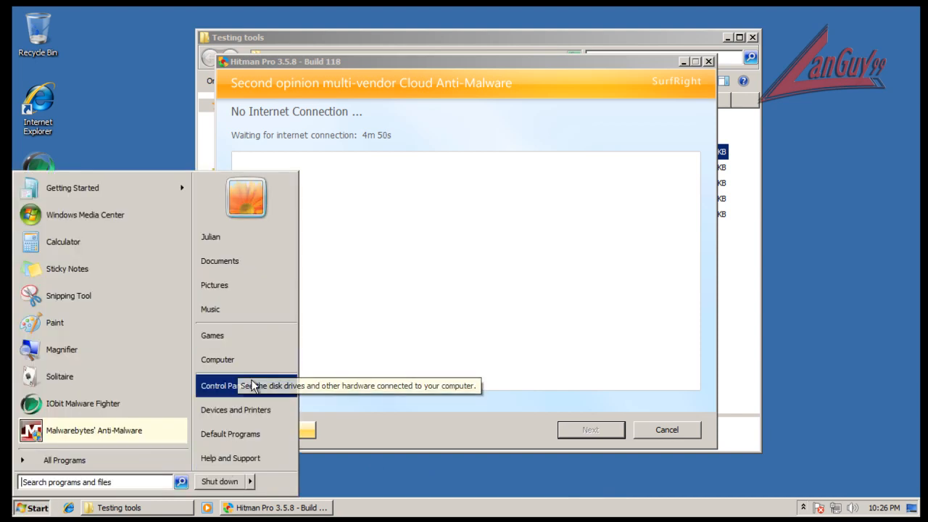
left_click(143, 77)
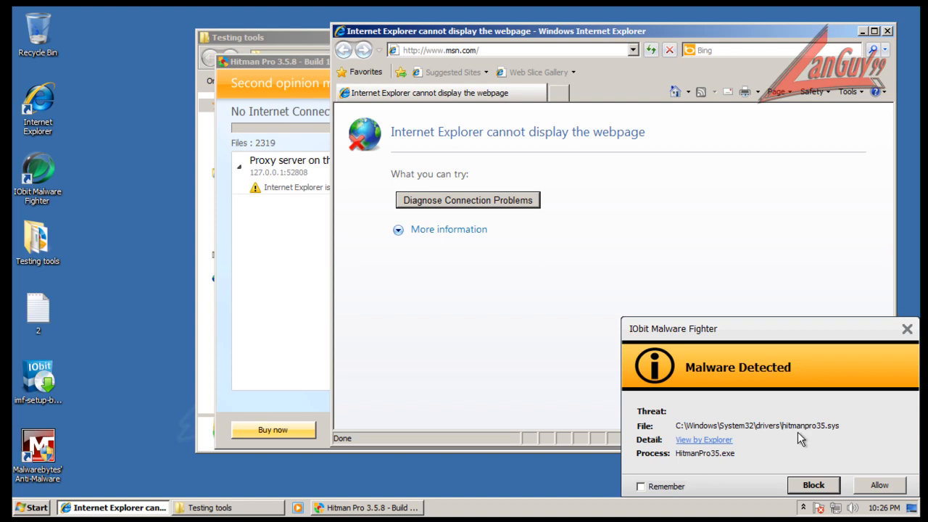
left_click(880, 486)
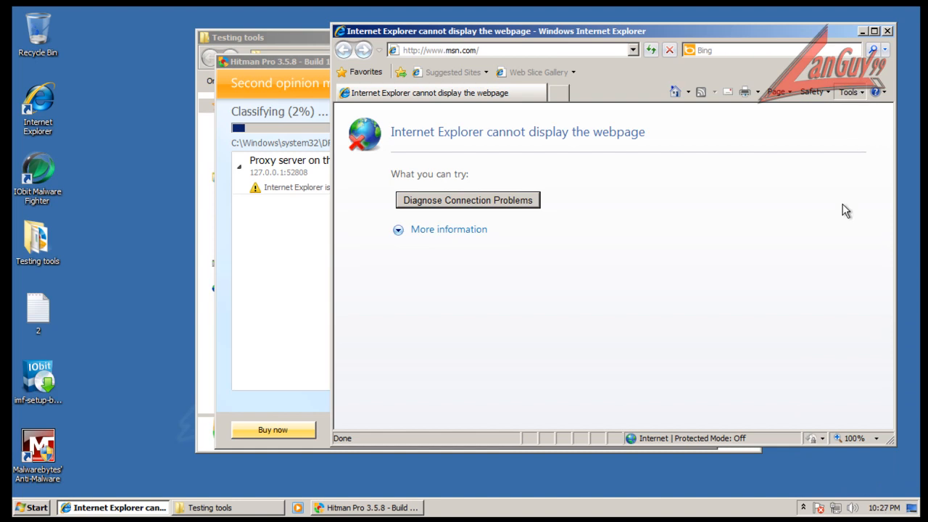
Step: Turn off the LAN proxy server in Internet Explorer's connection options
key("alt+x")
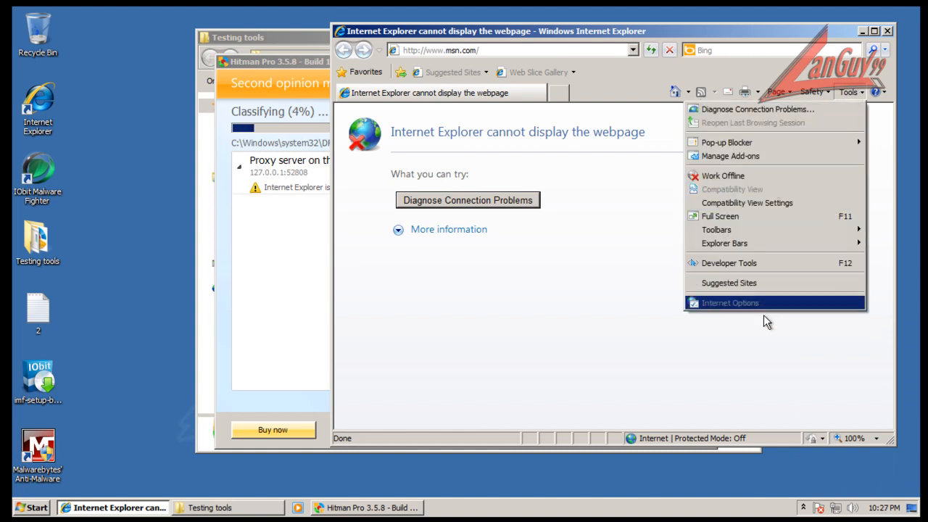
left_click(765, 303)
left_click(854, 92)
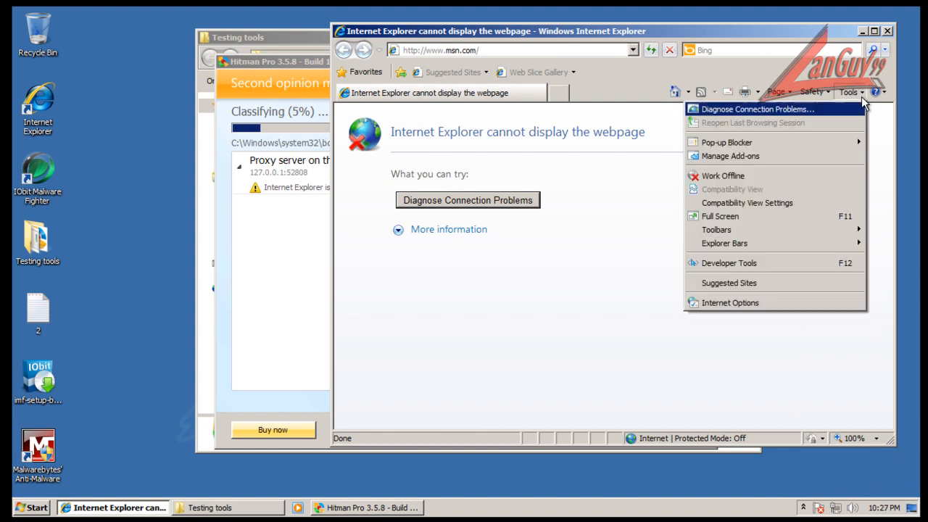
left_click(806, 302)
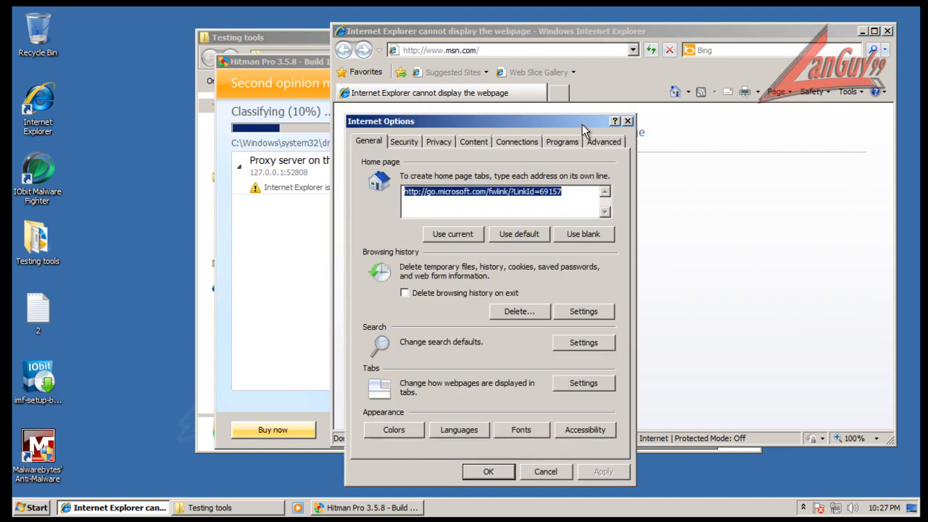
left_click(513, 141)
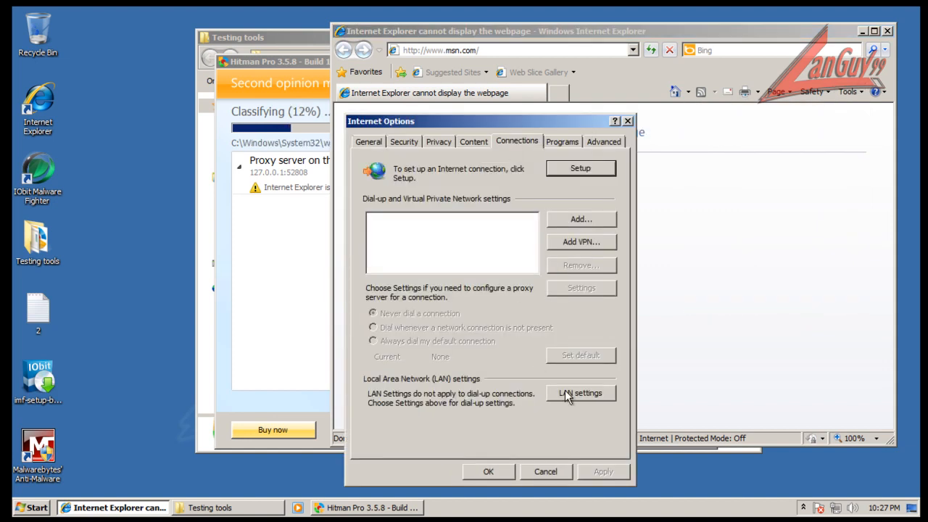
left_click(564, 392)
left_click(439, 266)
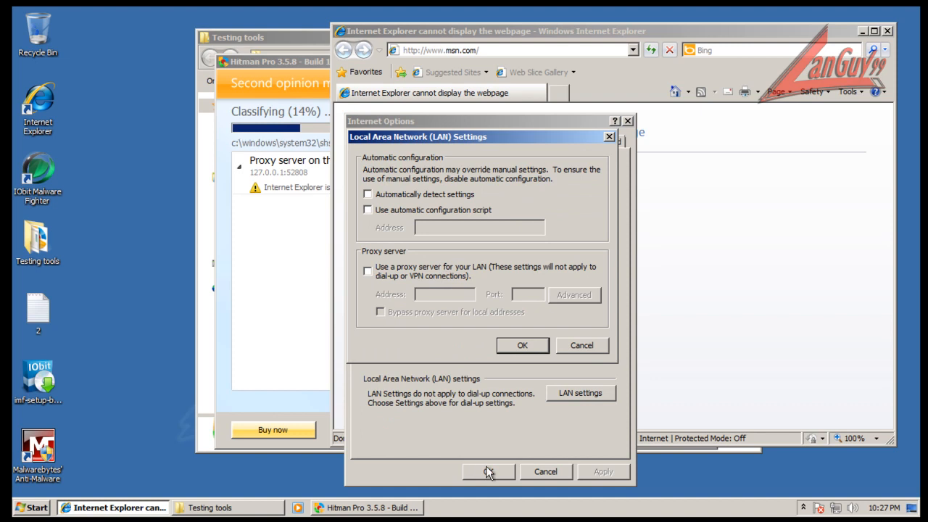
Step: Enable automatic detection of LAN settings, confirm the Internet options, and reload the home page before closing the browser
left_click(293, 351)
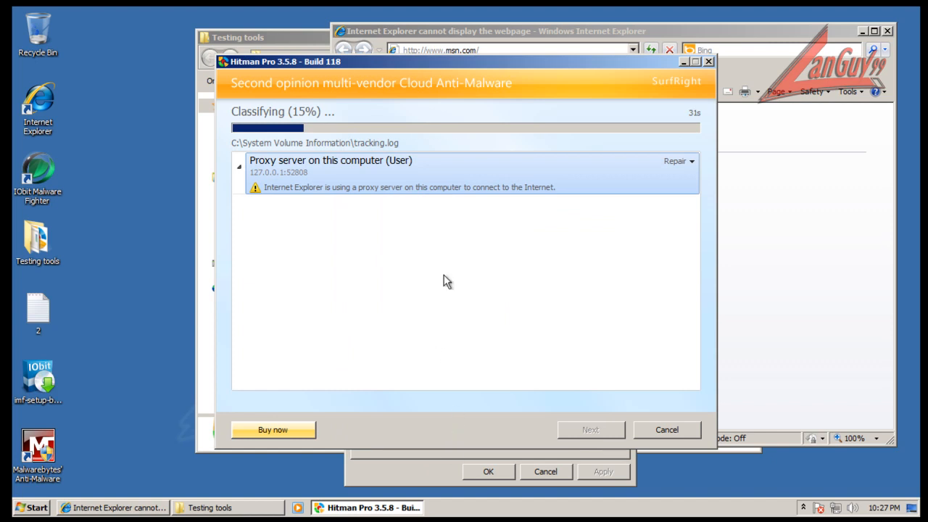
left_click(418, 477)
left_click(427, 196)
left_click(521, 345)
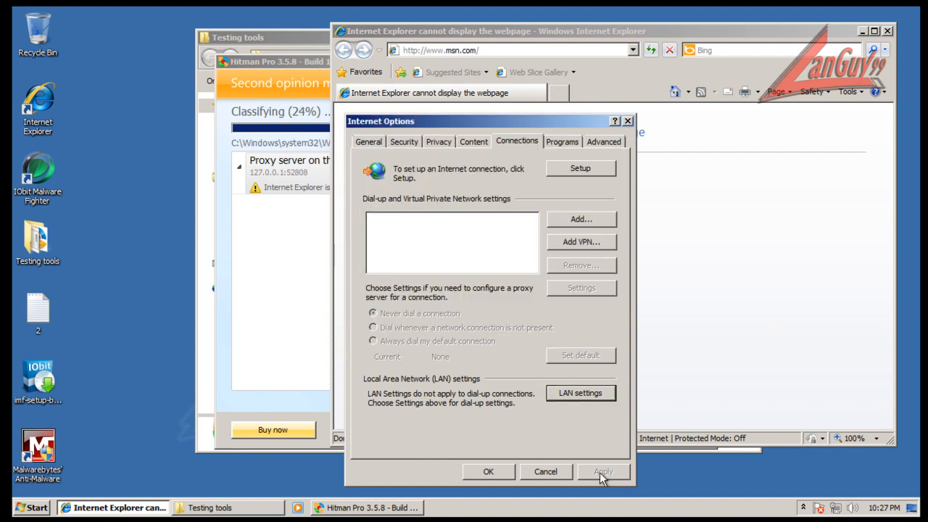
left_click(491, 470)
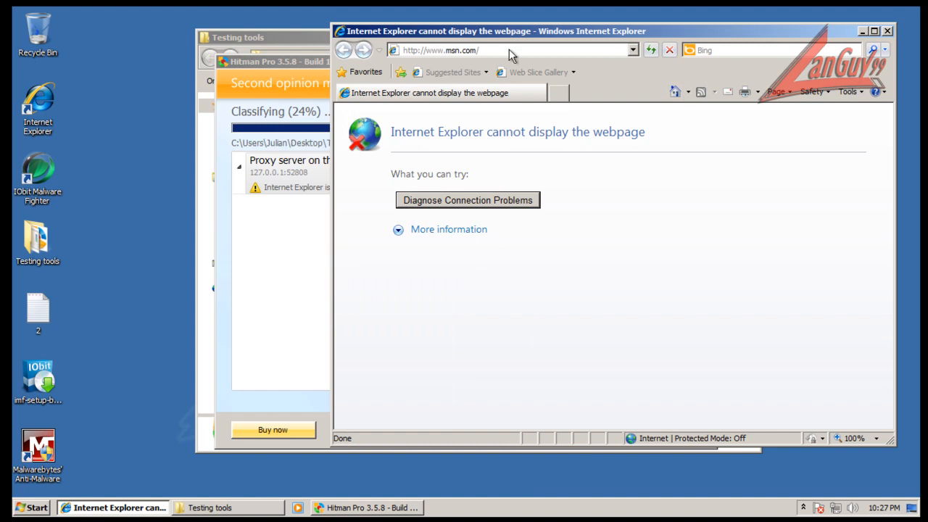
left_click(674, 91)
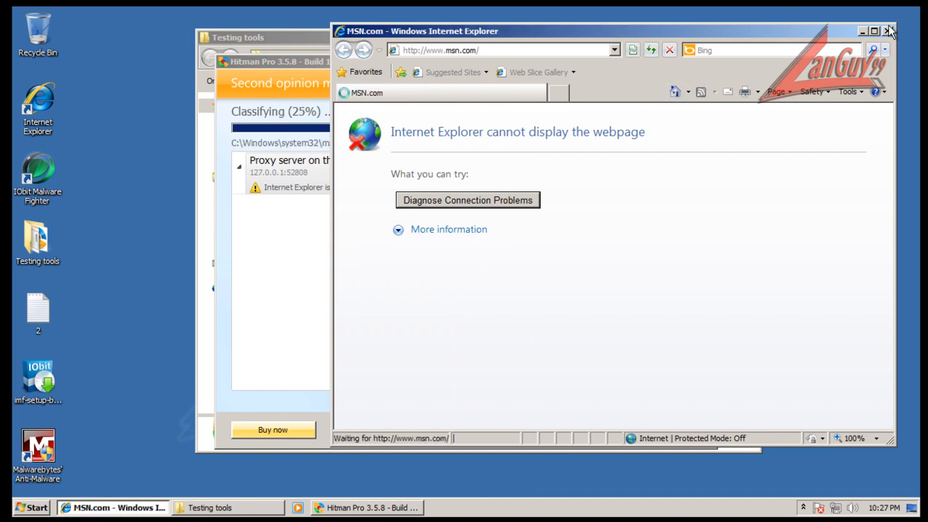
left_click(888, 32)
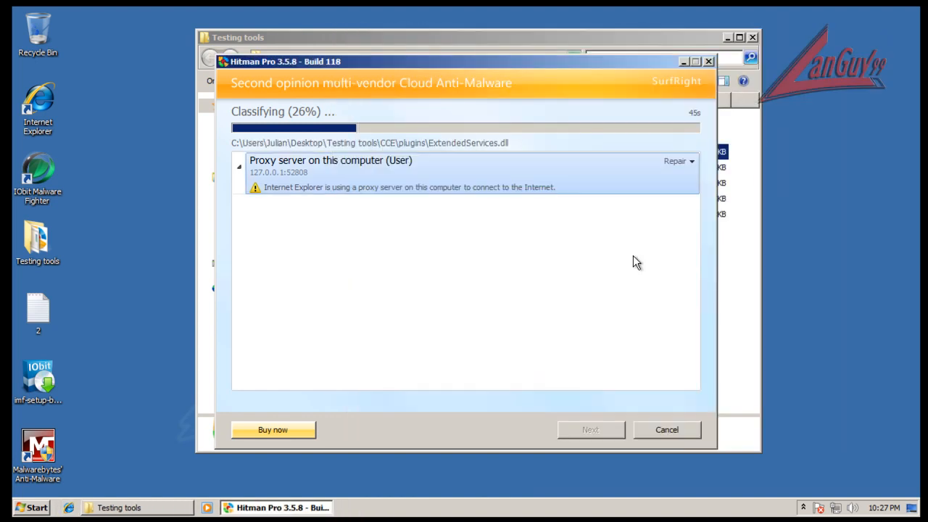
Step: Abort the running Hitman Pro scan, relaunch HitmanPro35 for a new scan, and allow its hitmanpro35.sys driver in the IObit Malware Fighter alert
left_click(671, 428)
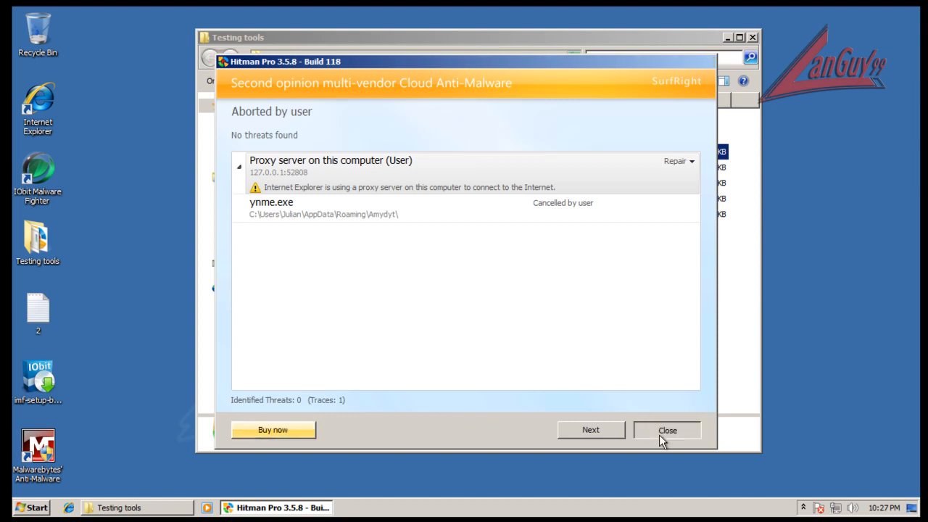
left_click(658, 434)
double_click(358, 152)
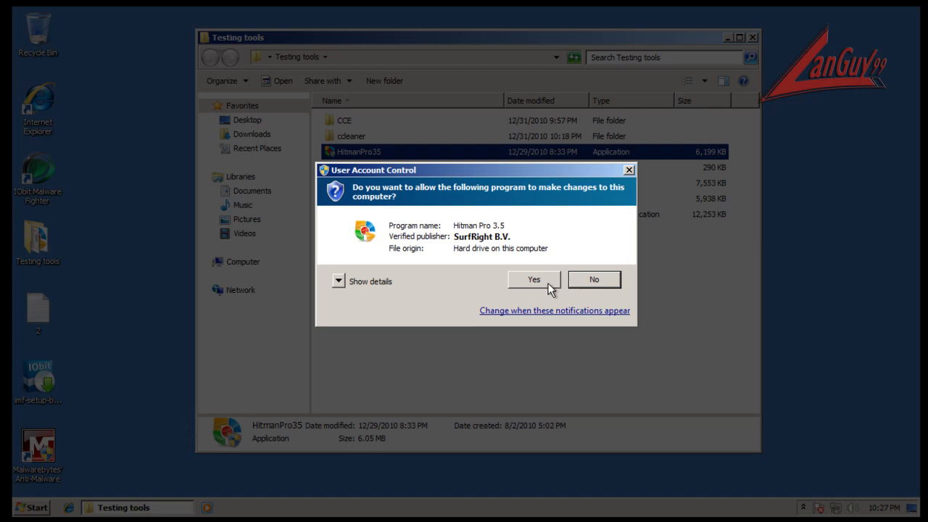
left_click(542, 280)
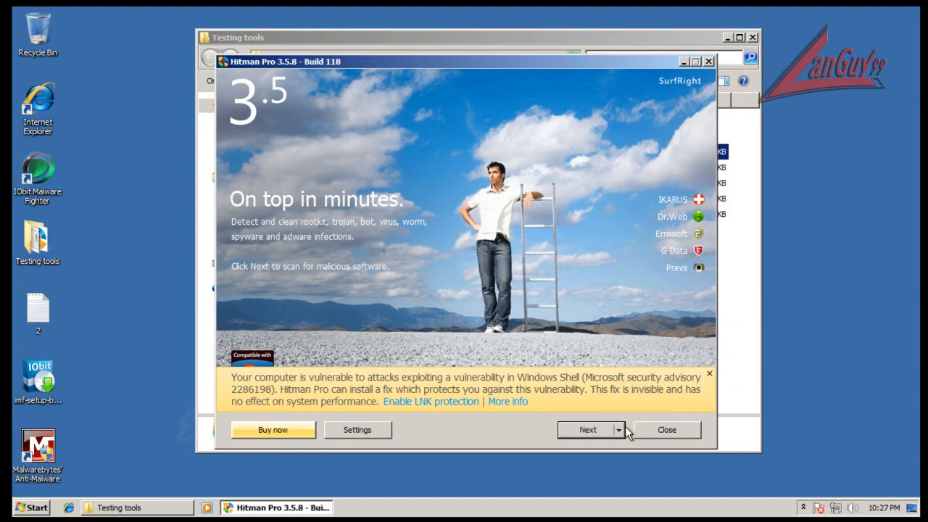
left_click(602, 432)
left_click(590, 430)
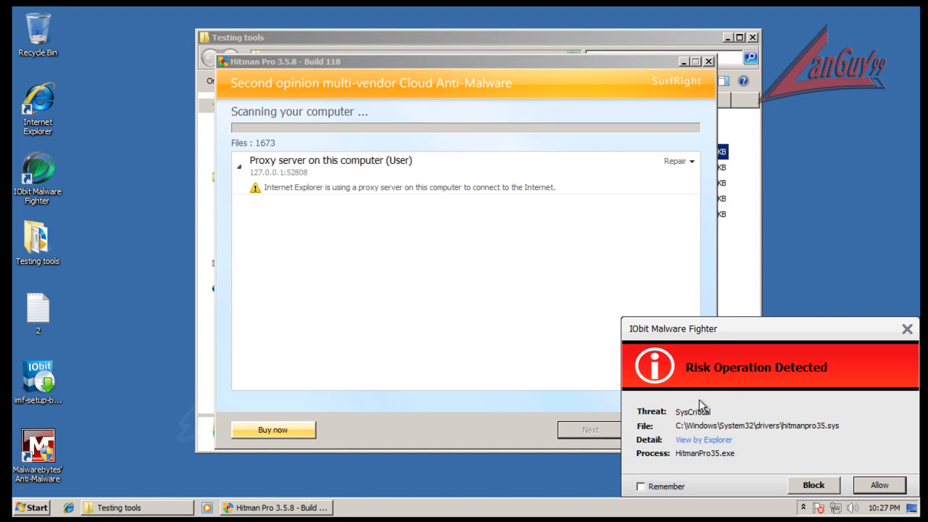
left_click(879, 485)
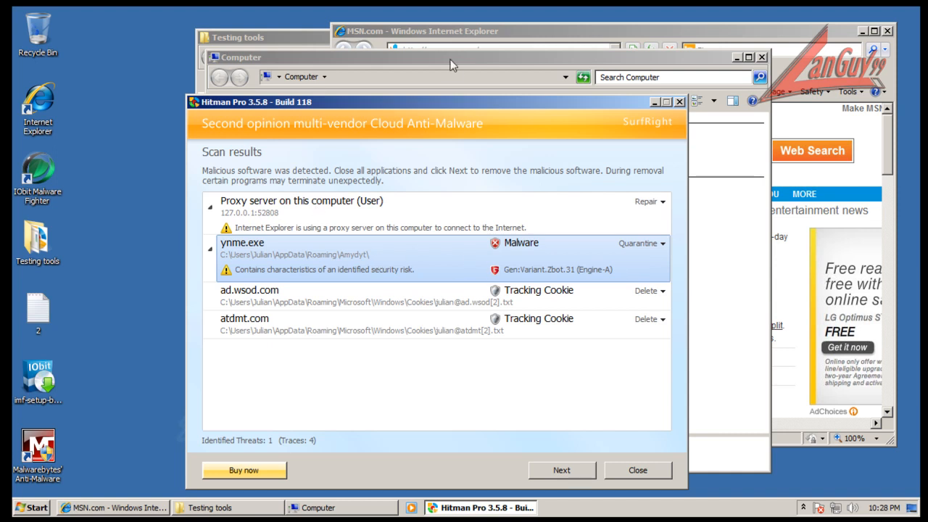
Step: Arrange the Computer window beside the Hitman Pro scan results and open the user's profile folder under C:\Users
left_click(136, 508)
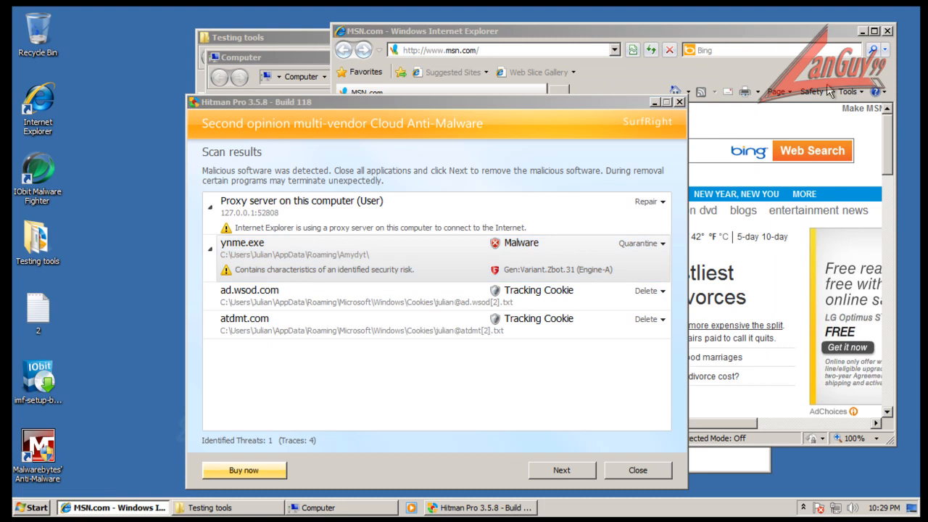
left_click_drag(298, 59, 314, 98)
left_click(647, 179)
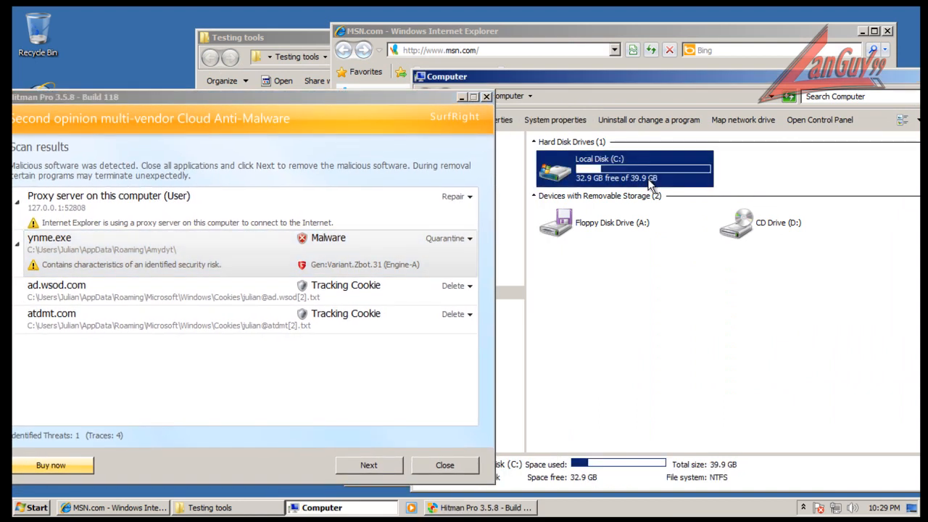
double_click(561, 208)
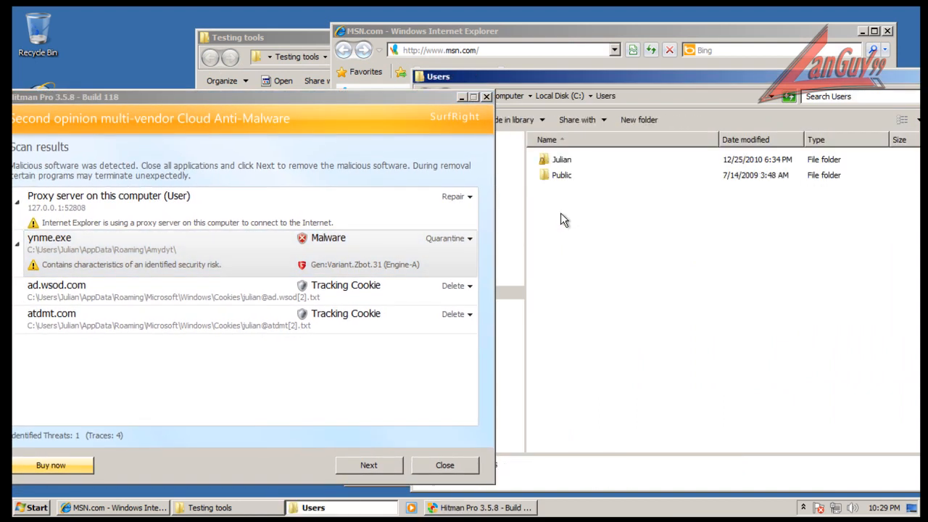
double_click(566, 159)
left_click_drag(585, 74, 634, 74)
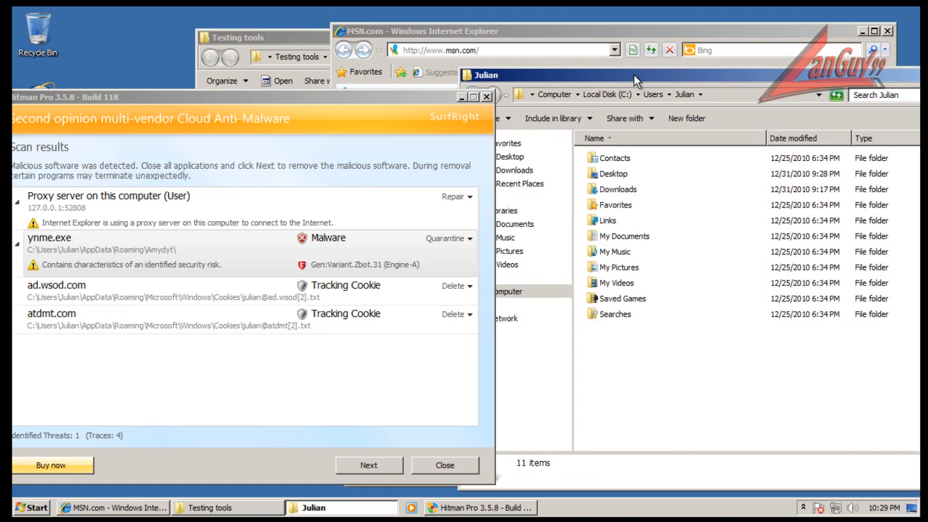
Step: Set Folder Options to show hidden files, folders, and drives, allowing explorer.exe's registry change in the IObit Malware Fighter alert
key("alt")
left_click(549, 115)
left_click(576, 171)
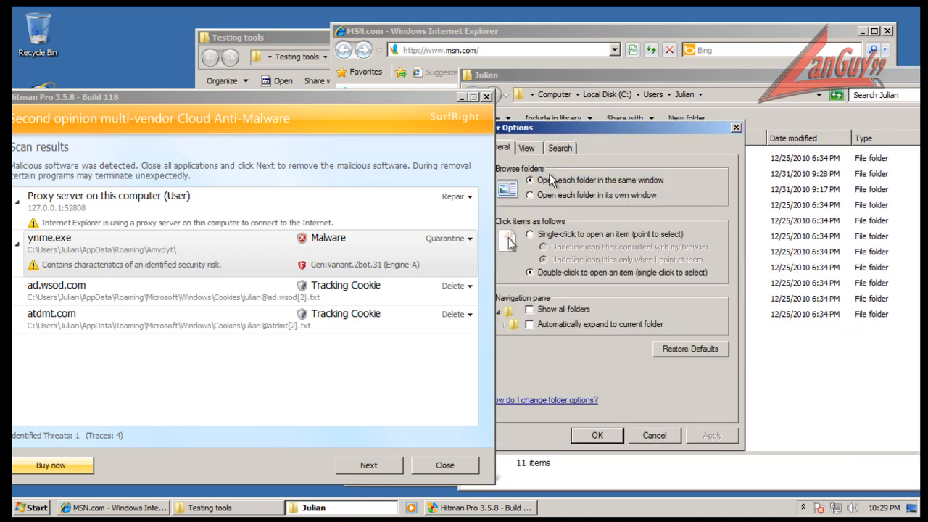
left_click(526, 147)
left_click(569, 345)
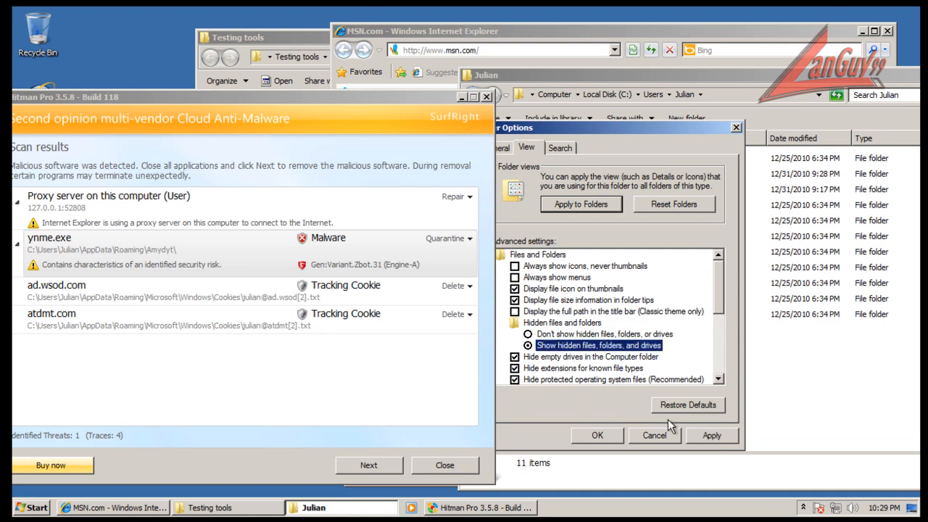
left_click(710, 436)
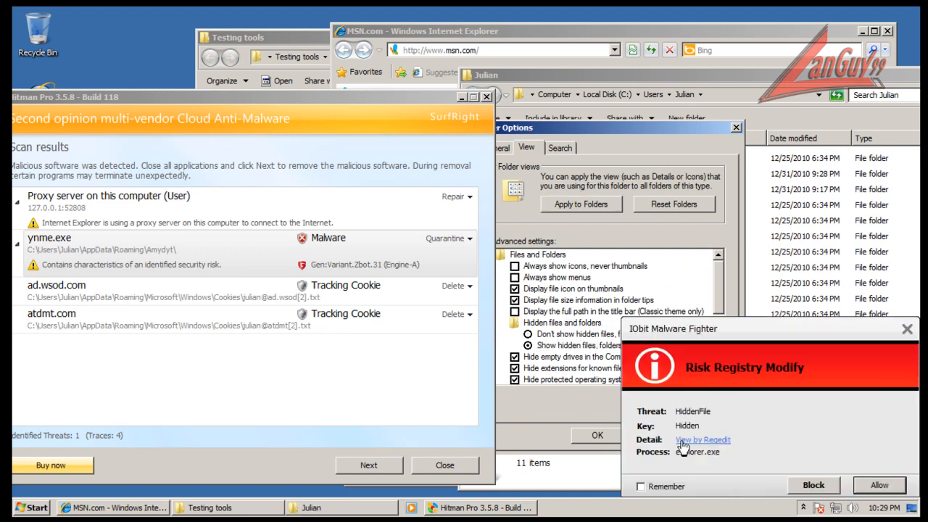
left_click(877, 485)
left_click(598, 435)
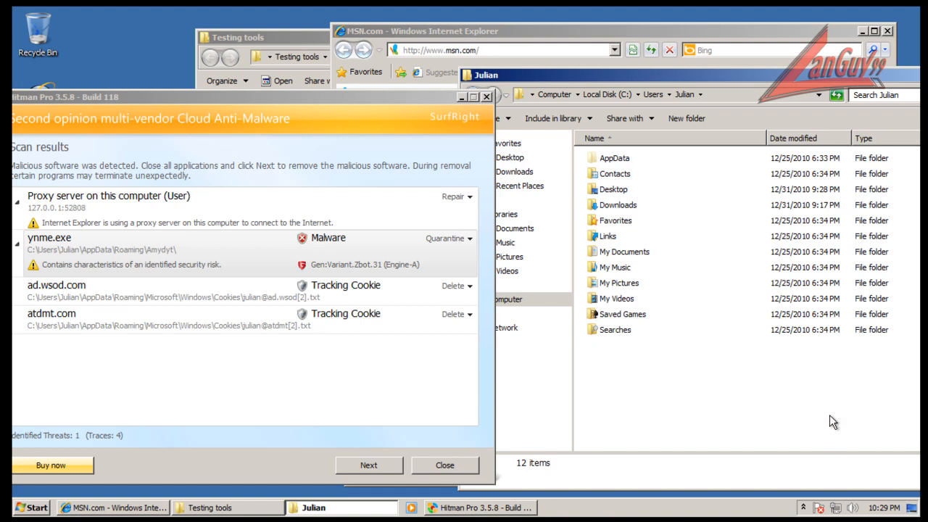
Step: Browse to AppData\Roaming\Amydyt in the profile folder to look for the detected ynme.exe file
double_click(613, 158)
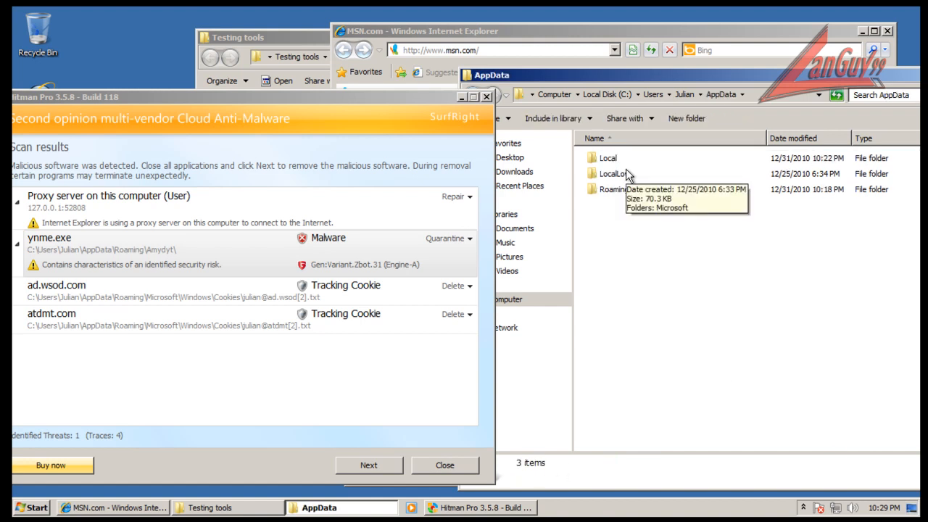
double_click(614, 190)
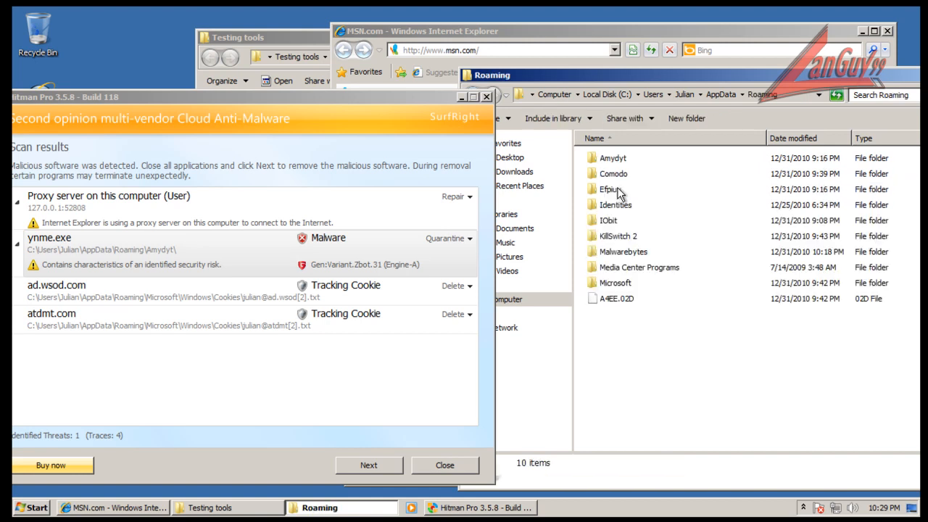
double_click(616, 155)
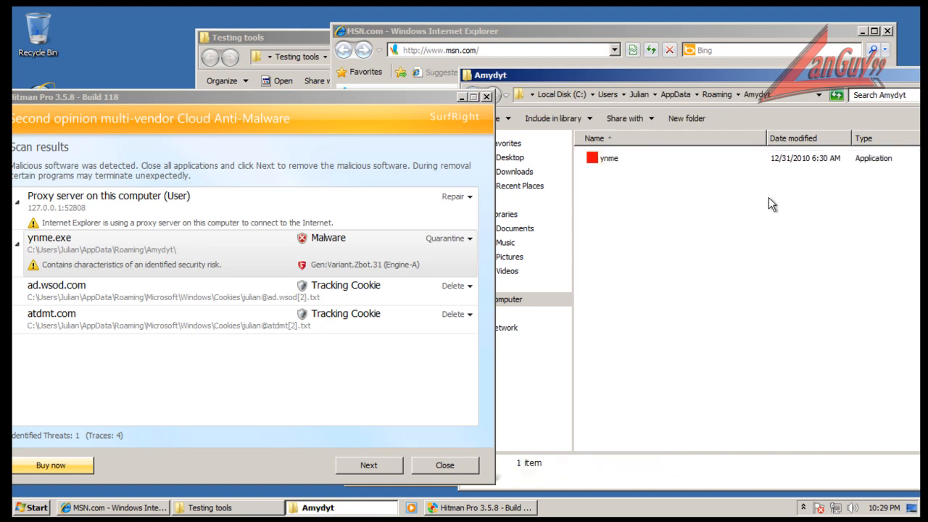
Step: Clear the HTTP proxy address and port in Internet Explorer's advanced LAN proxy settings and confirm the open option dialogs
left_click_drag(750, 72, 564, 85)
left_click(806, 90)
left_click_drag(567, 151, 732, 143)
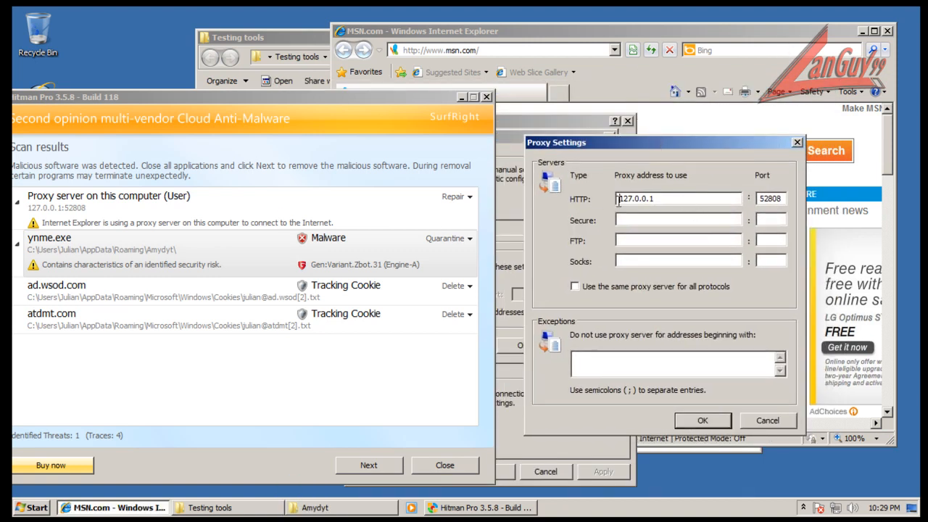
left_click_drag(657, 199, 553, 208)
key("Delete")
key("Tab")
key("Delete")
left_click(702, 421)
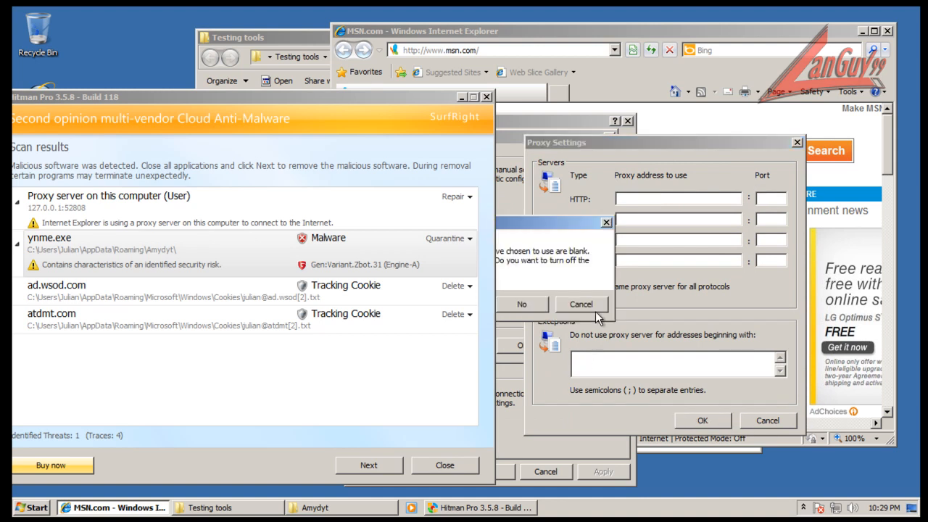
left_click(544, 308)
left_click(527, 344)
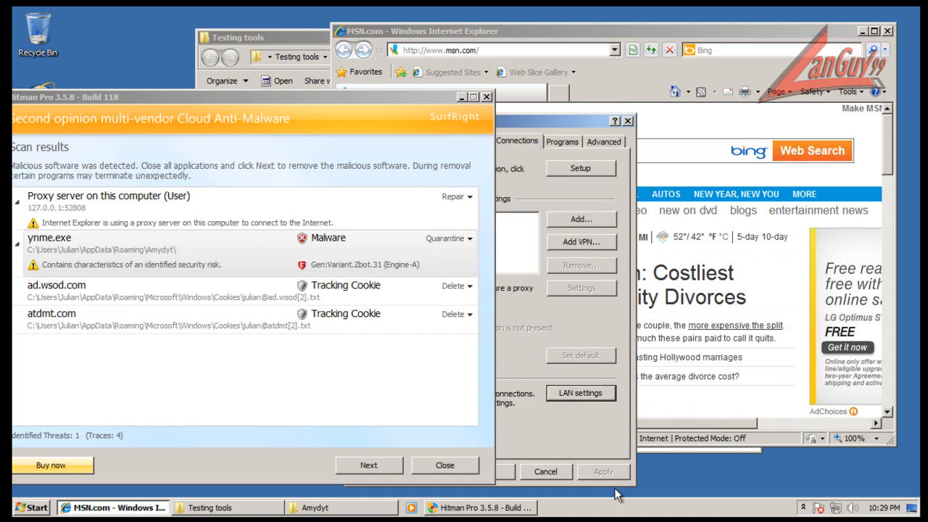
left_click(509, 471)
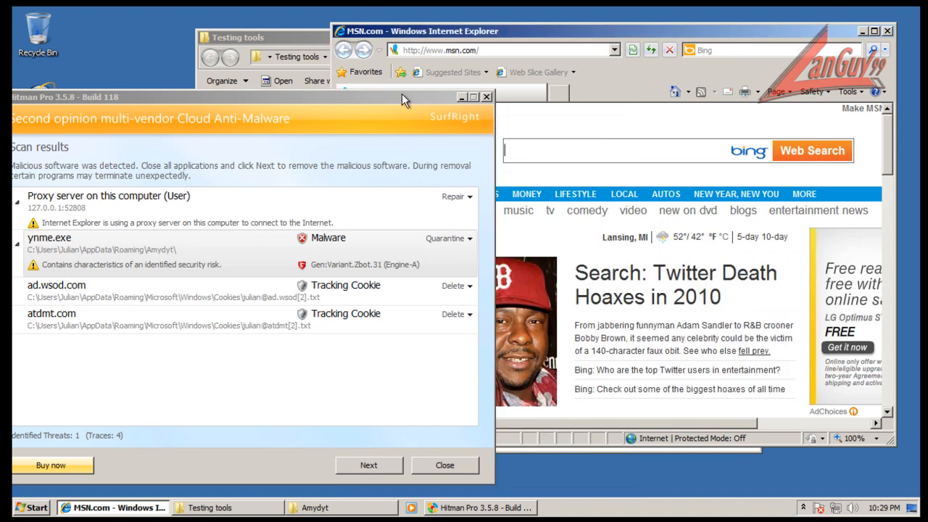
Step: Review the Hitman Pro scan results once more, closing them and Internet Explorer without removing the detected items
left_click_drag(420, 99, 552, 101)
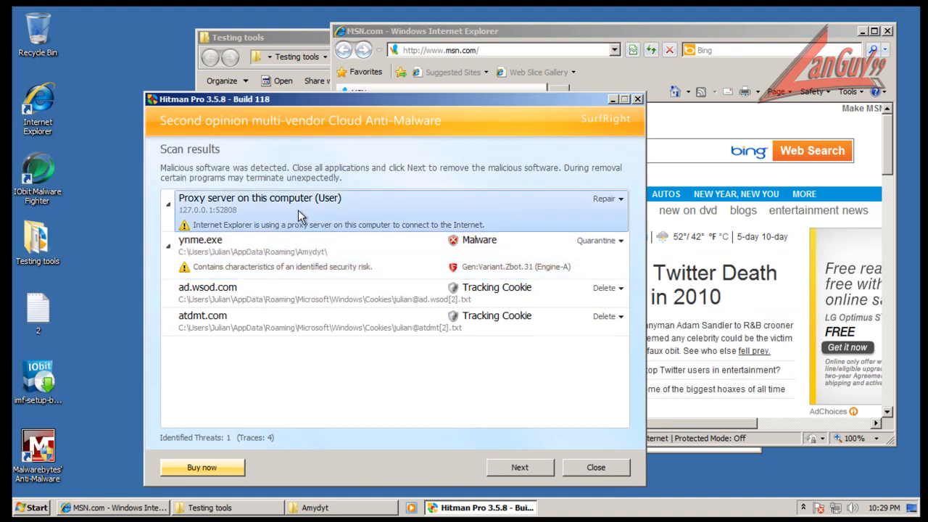
left_click(636, 100)
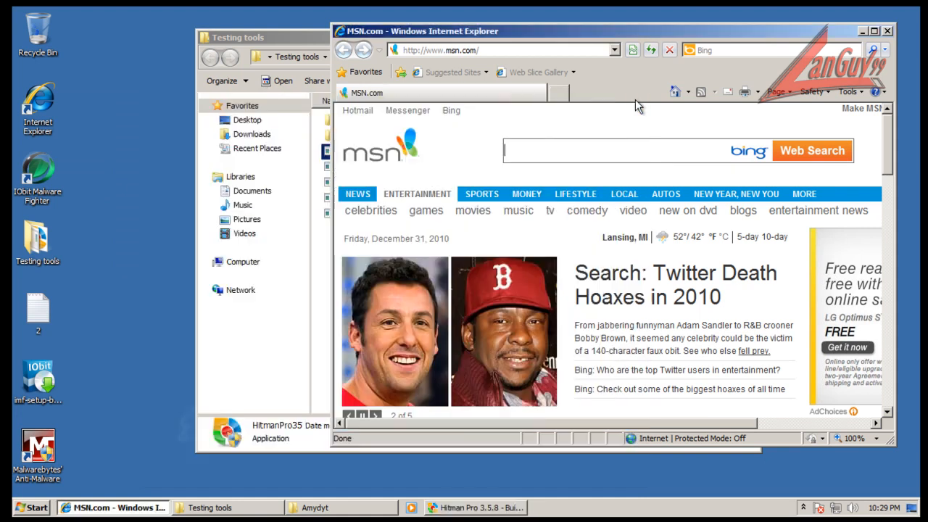
left_click(887, 31)
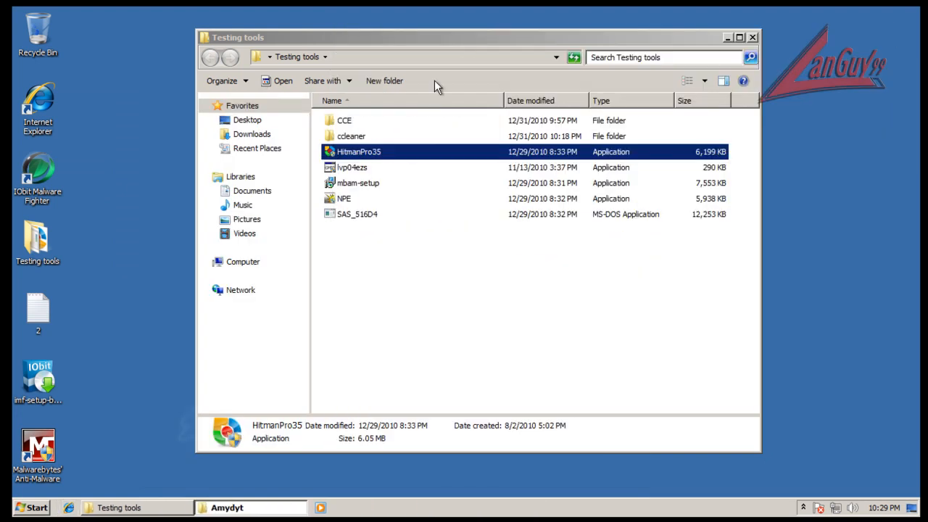
Step: Launch KillSwitch from the CCE folder in Testing tools and allow it to make changes to the computer
left_click(462, 283)
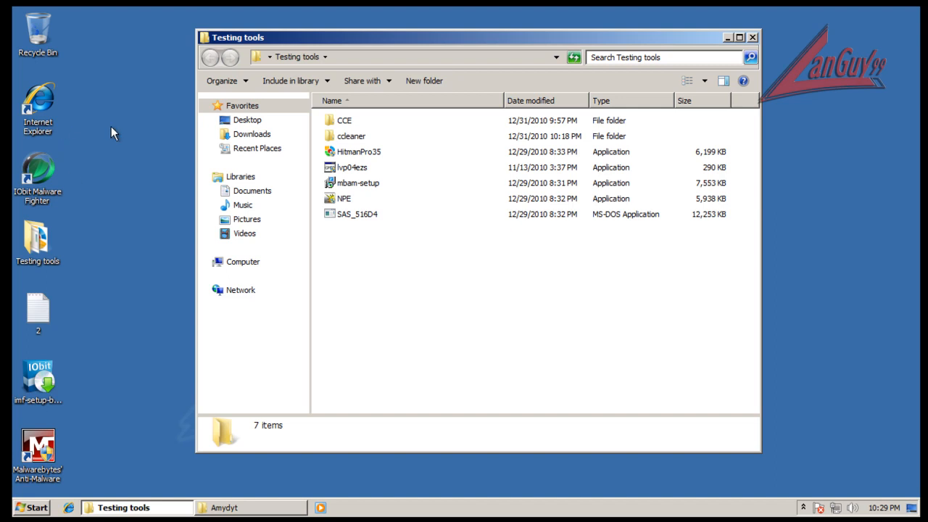
double_click(346, 123)
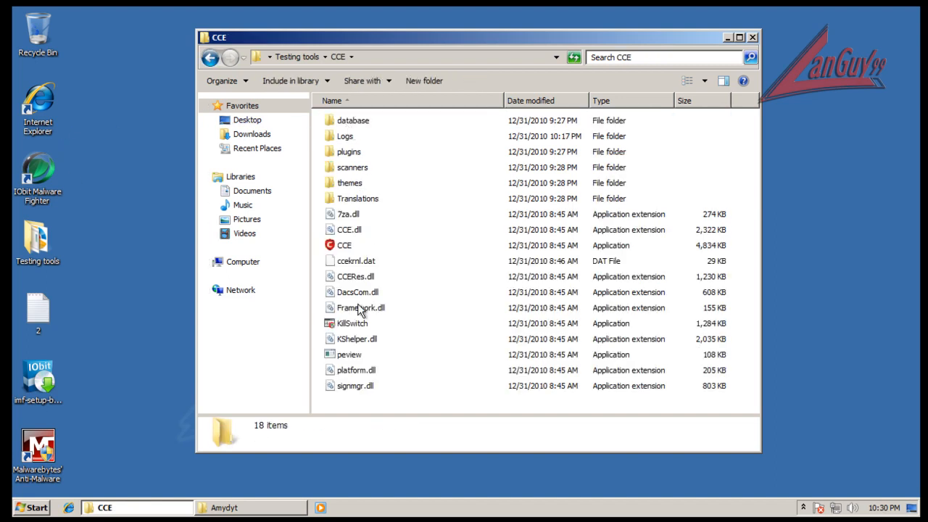
double_click(353, 323)
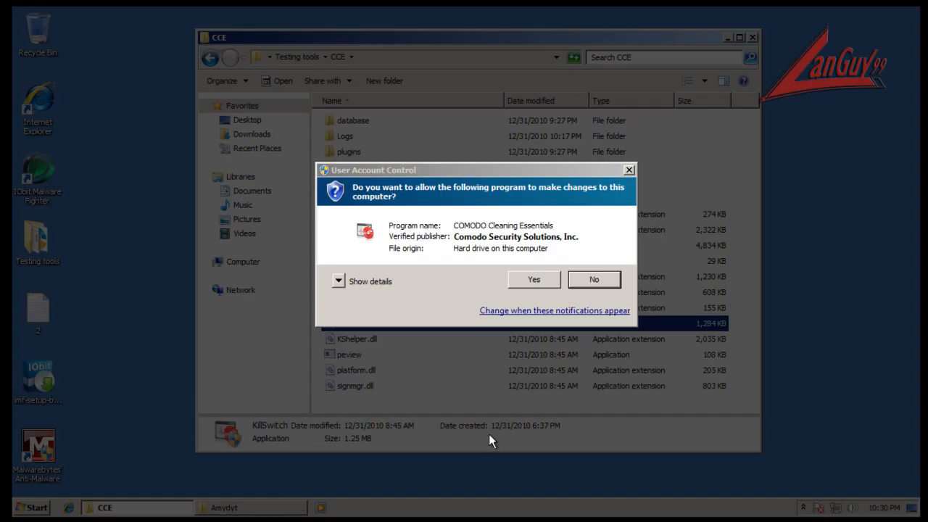
left_click(534, 281)
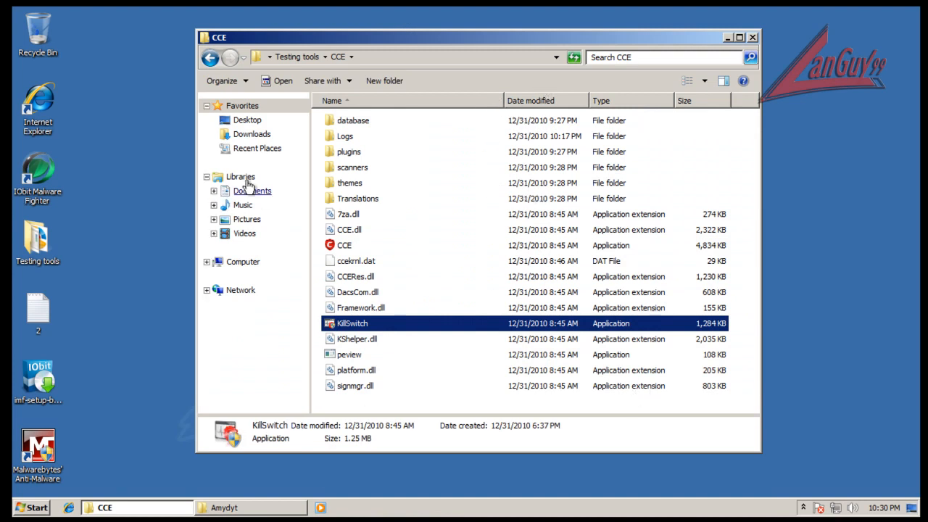
Step: Arrange the Amydyt folder and KillSwitch windows so ynme and the end of the process list can be watched together
left_click(232, 507)
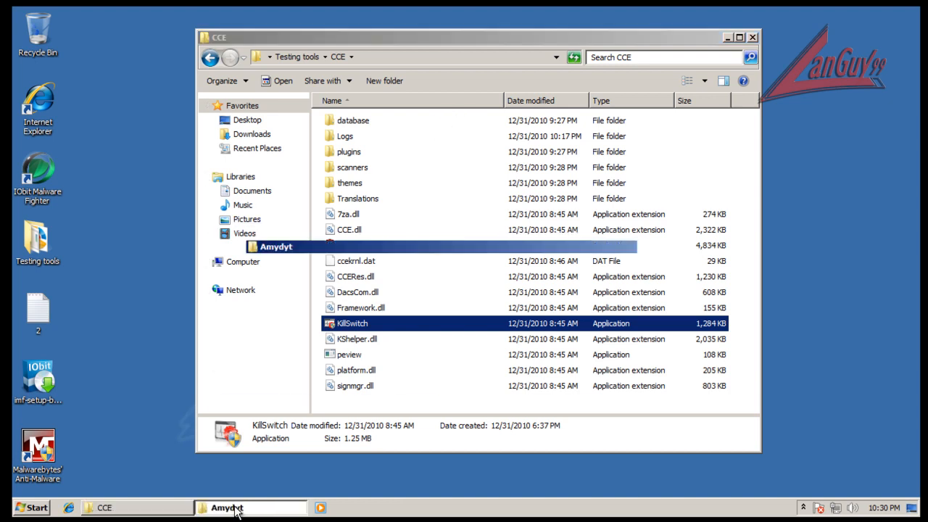
left_click_drag(568, 96, 618, 279)
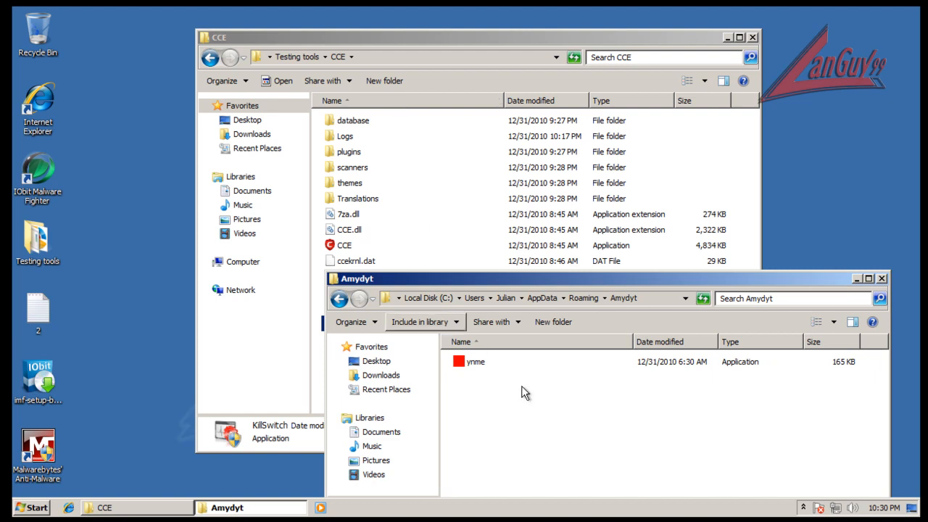
left_click(476, 362)
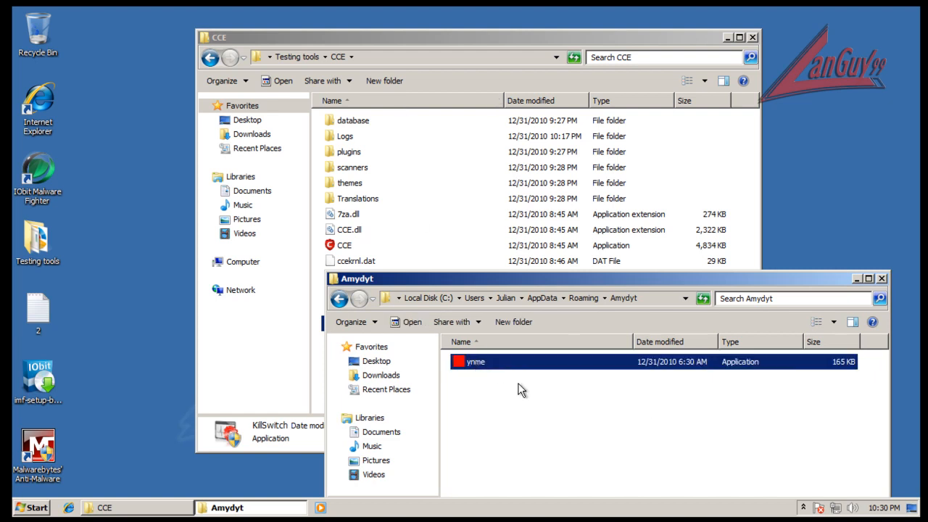
left_click(612, 412)
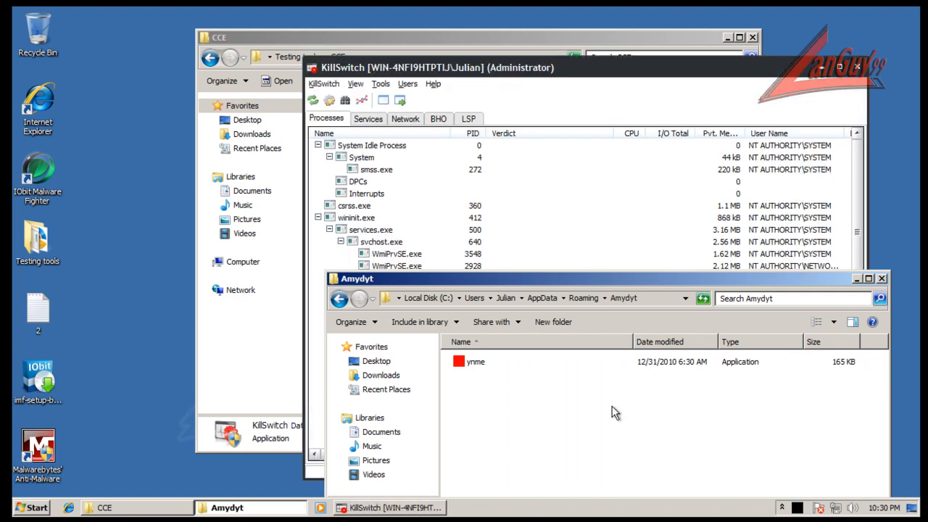
left_click_drag(570, 64, 282, 21)
scroll(290, 208, "down", 5)
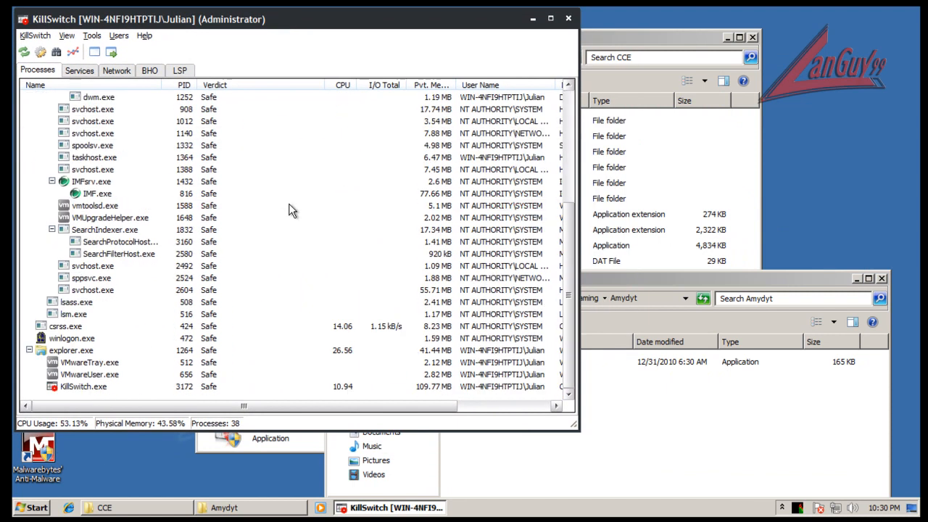
scroll(305, 271, "down", 5)
Step: Run ynme from the Amydyt folder while watching for its process in KillSwitch
left_click(692, 280)
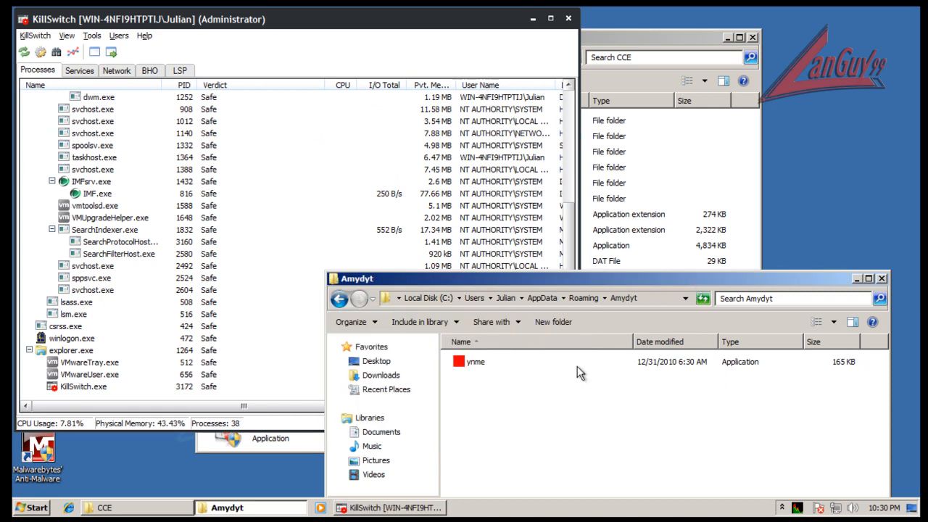
left_click(474, 361)
double_click(475, 362)
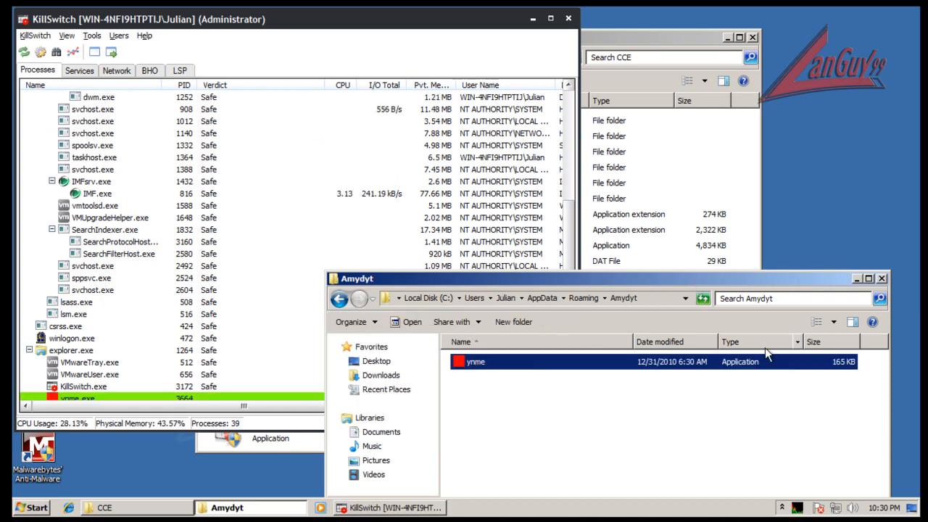
left_click(159, 368)
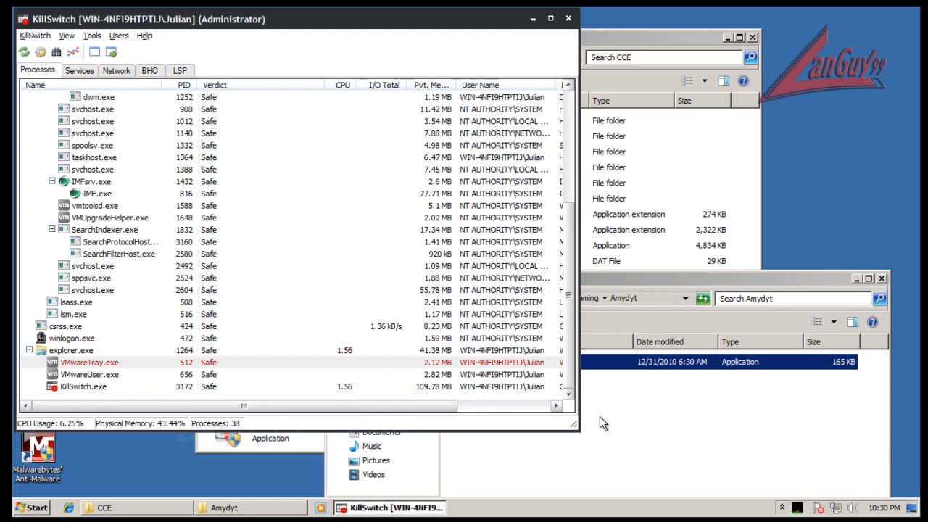
Step: Run ynme as administrator, allow it in User Account Control, and check the KillSwitch process list
left_click_drag(646, 280, 685, 268)
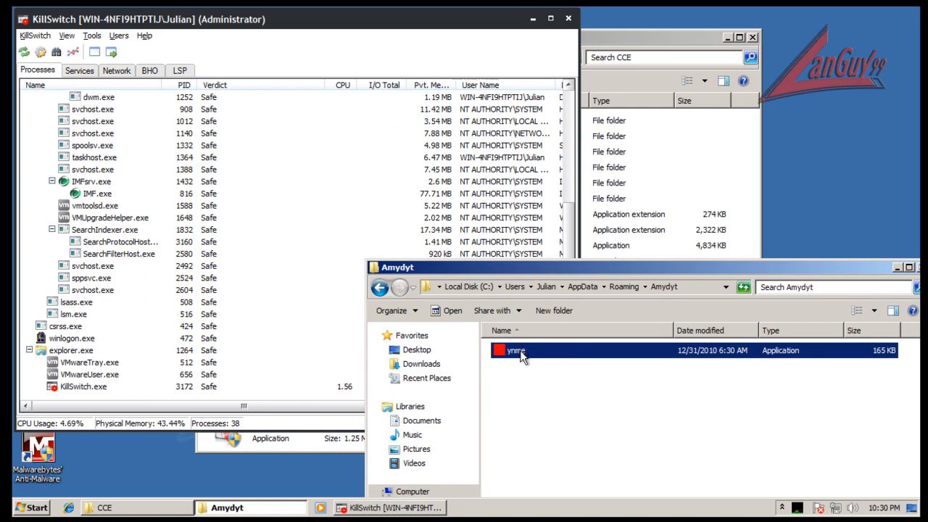
right_click(519, 350)
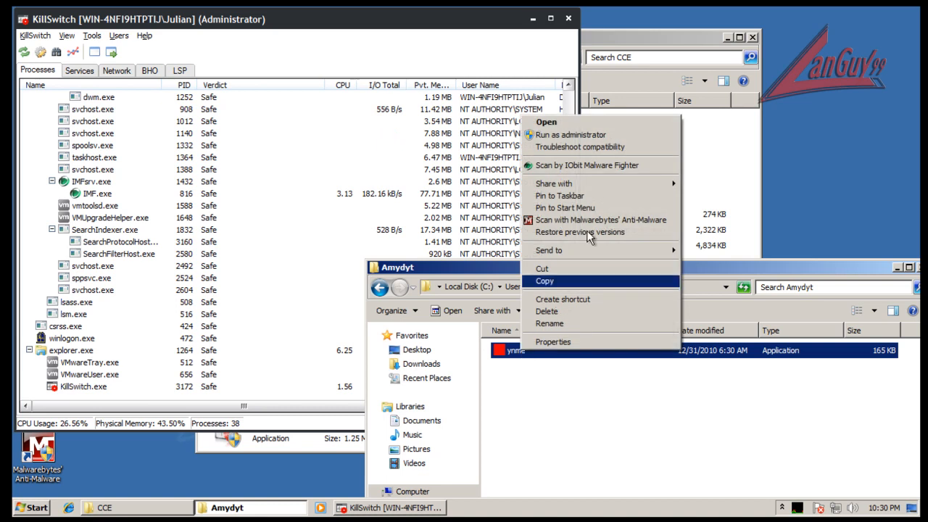
left_click(588, 134)
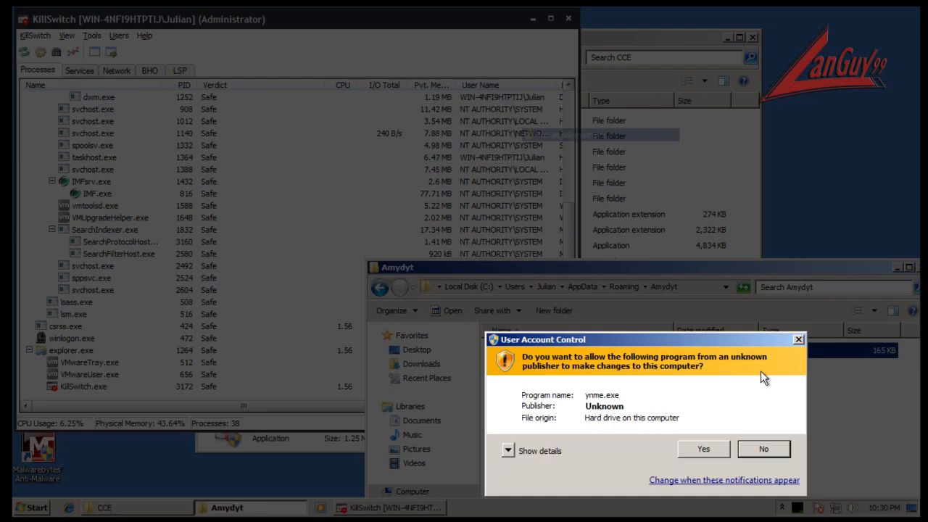
left_click(697, 445)
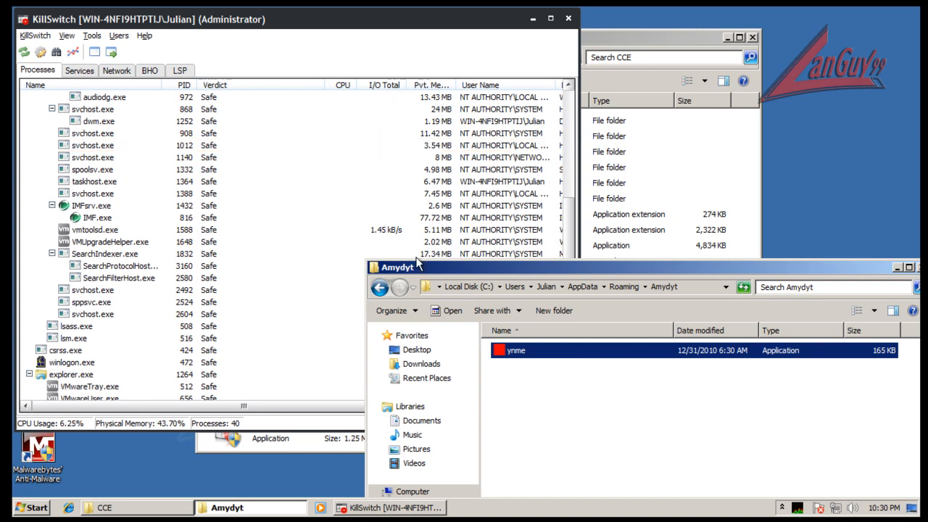
left_click(267, 255)
scroll(268, 254, "up", 5)
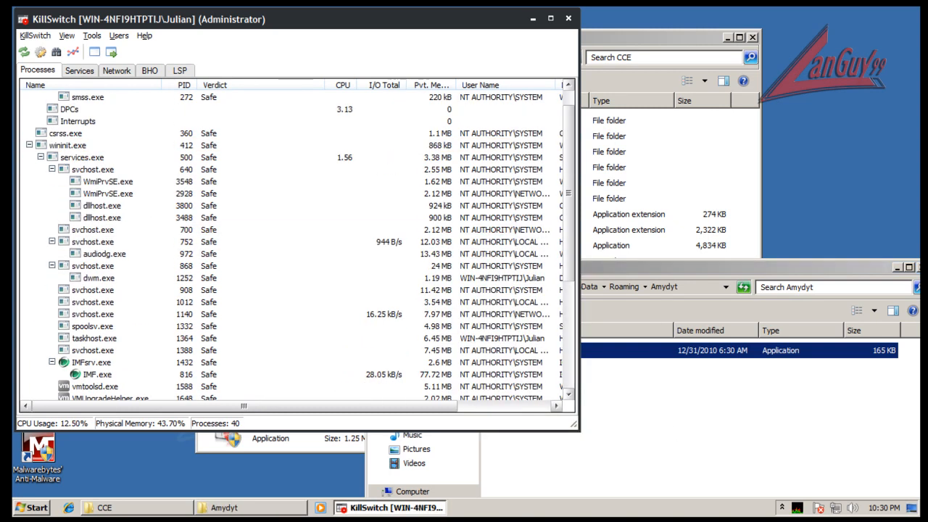
Step: Open IObit Malware Fighter's overview and review its scanned and blocked objects in the report and graph
left_click(781, 507)
left_click(791, 451)
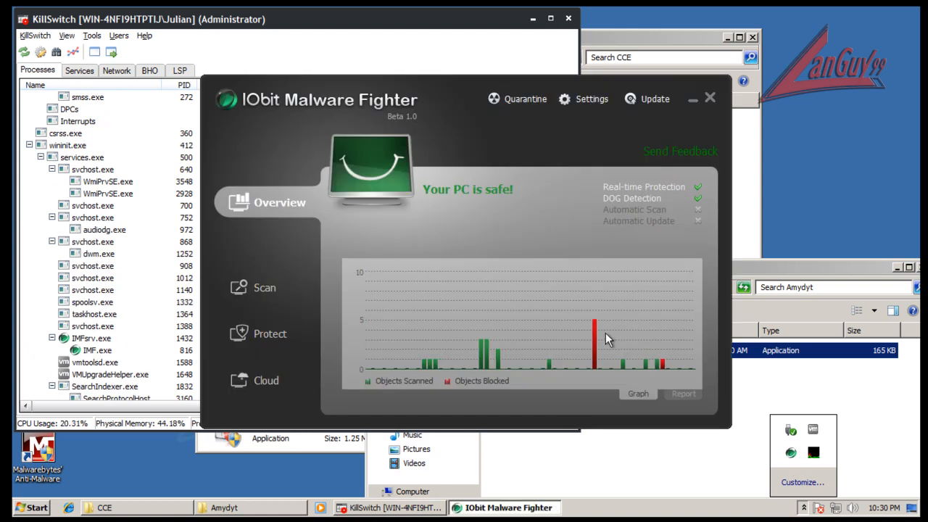
left_click(684, 395)
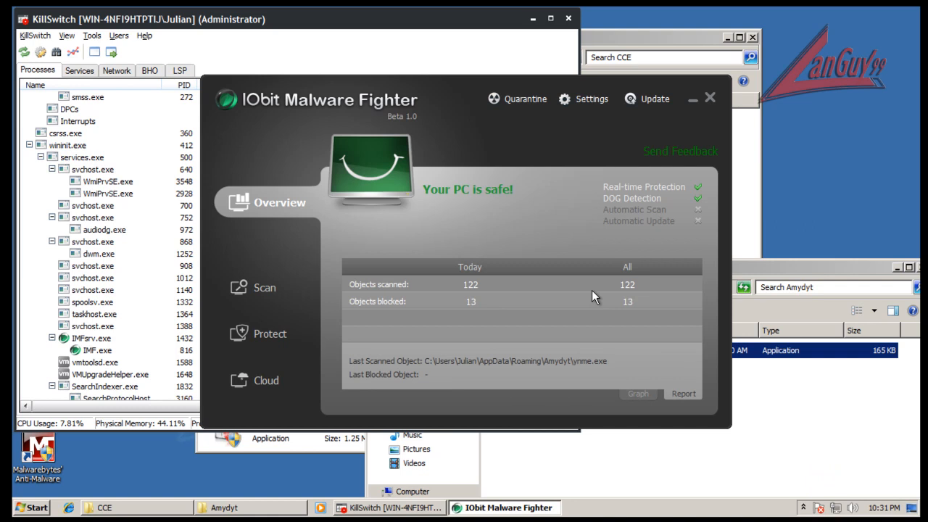
left_click(639, 394)
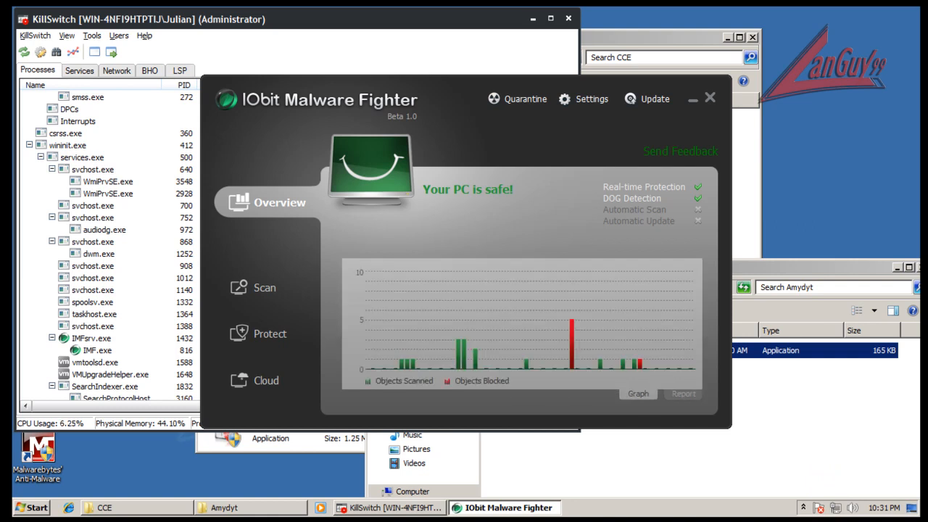
Step: Exit IObit Malware Fighter completely, confirming that its protection is closed
left_click(803, 507)
right_click(790, 453)
left_click(825, 482)
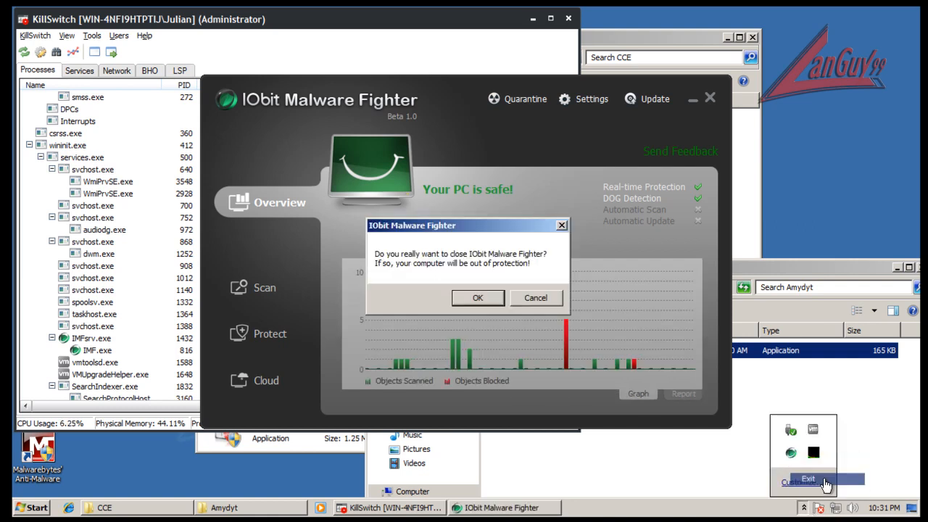
left_click(458, 300)
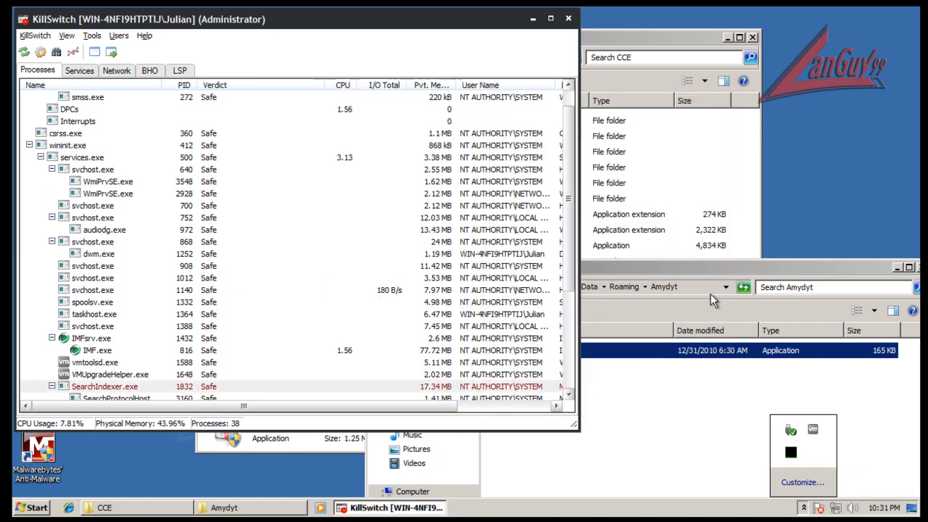
Step: Look through the KillSwitch process list and select ynme in the Amydyt folder
left_click(720, 386)
left_click(249, 301)
scroll(249, 301, "down", 4)
left_click(670, 426)
left_click(511, 350)
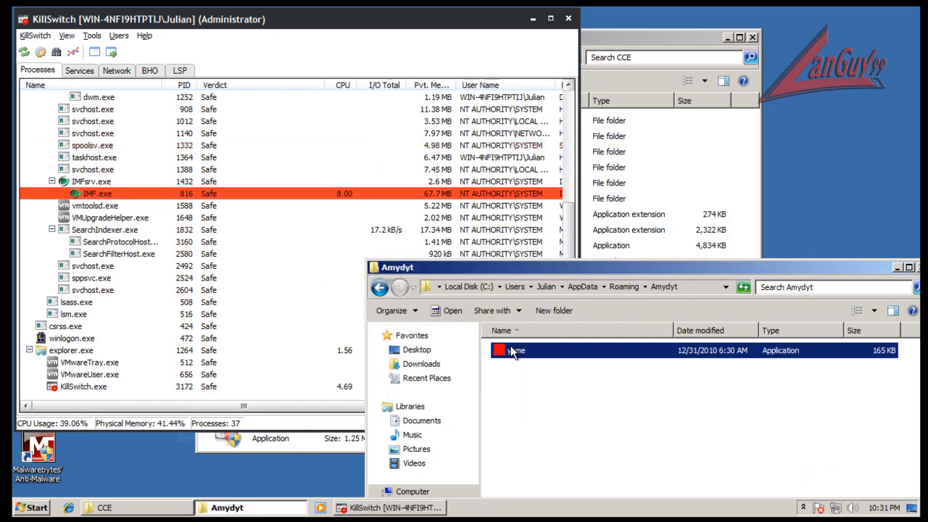
Step: Start Windows Task Manager, show processes from all users, and look through the list for a running ynme.exe
left_click(410, 508)
right_click(518, 519)
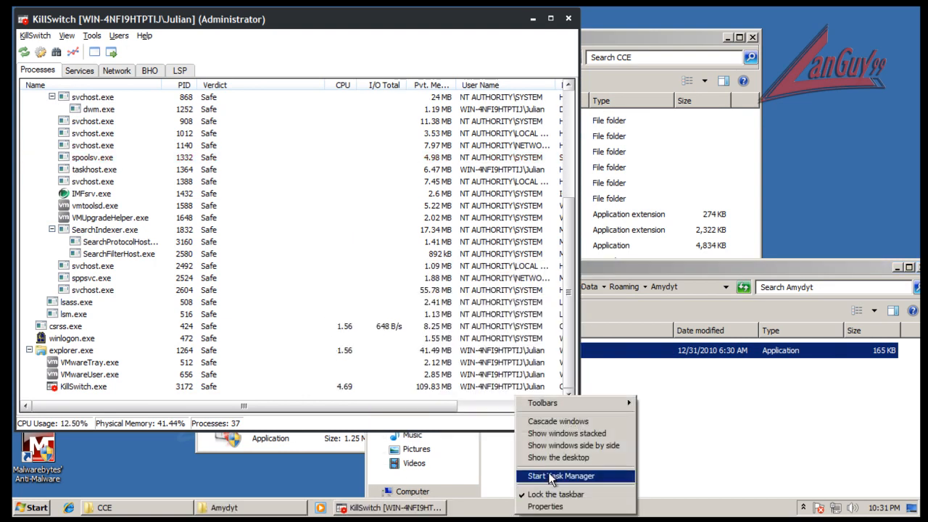
left_click(551, 469)
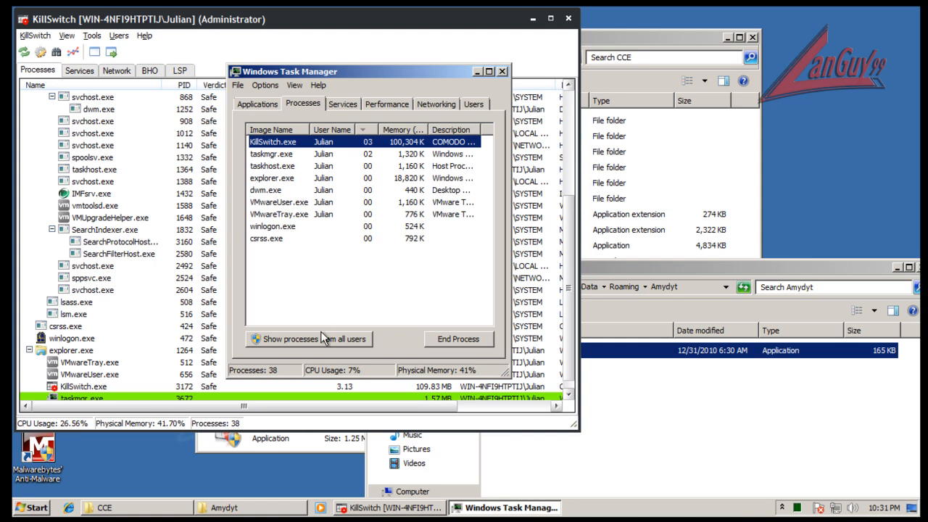
left_click(324, 337)
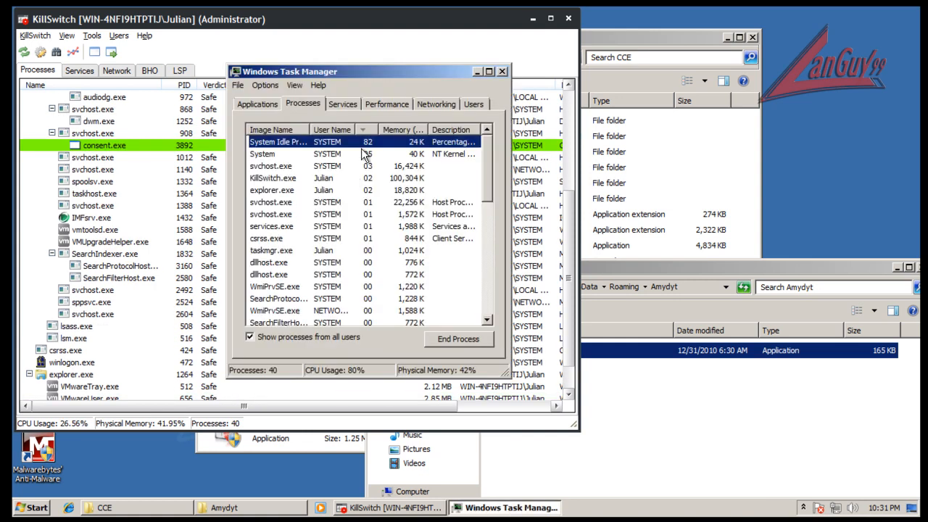
left_click(443, 131)
scroll(453, 156, "down", 5)
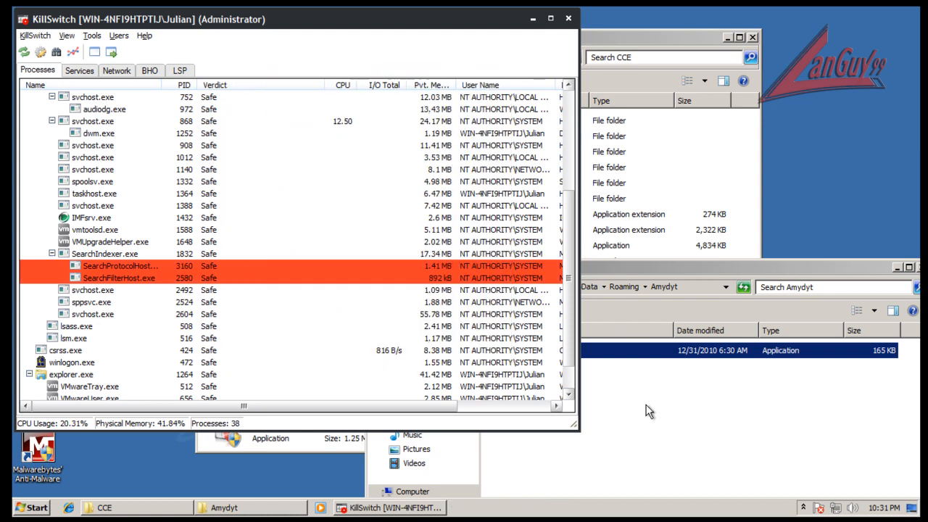
Step: Recheck the full KillSwitch process list and run ynme from the Amydyt folder again
left_click(644, 409)
left_click(259, 326)
scroll(258, 327, "up", 4)
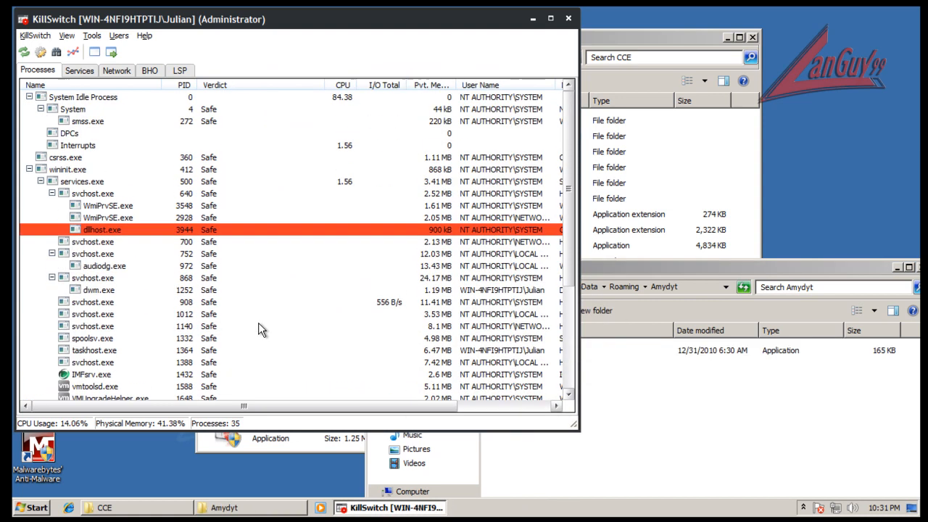
scroll(258, 323, "down", 4)
left_click(720, 470)
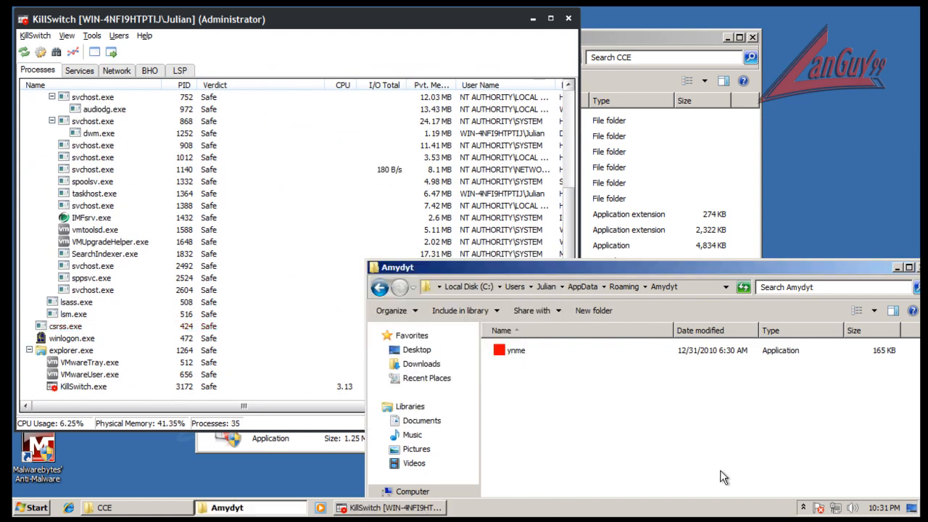
double_click(519, 351)
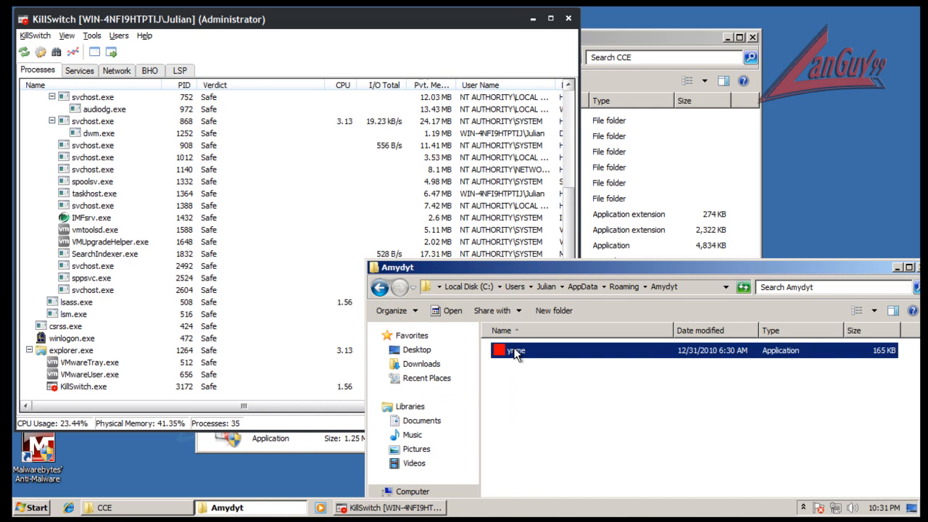
Step: Scan the ynme file with Malwarebytes' Anti-Malware and allow the scanner to run
left_click_drag(852, 282, 800, 277)
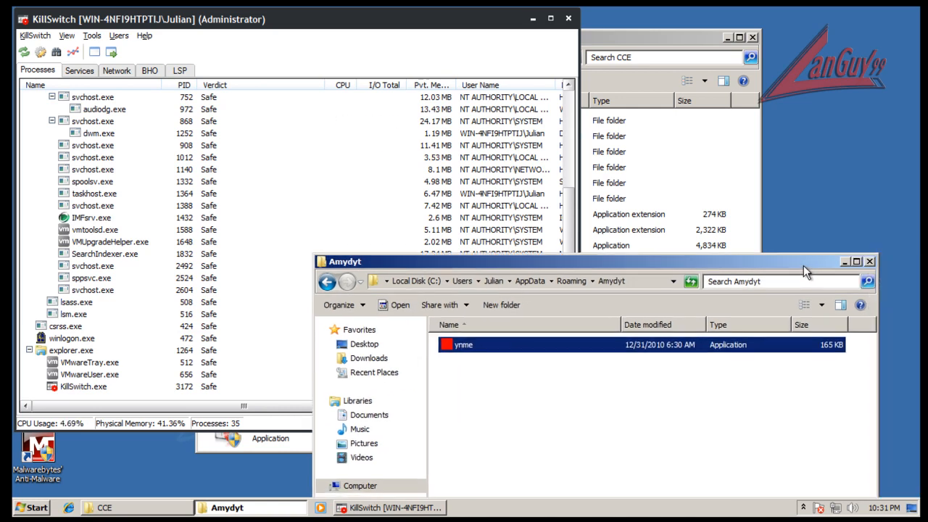
right_click(786, 350)
left_click(791, 213)
left_click(521, 270)
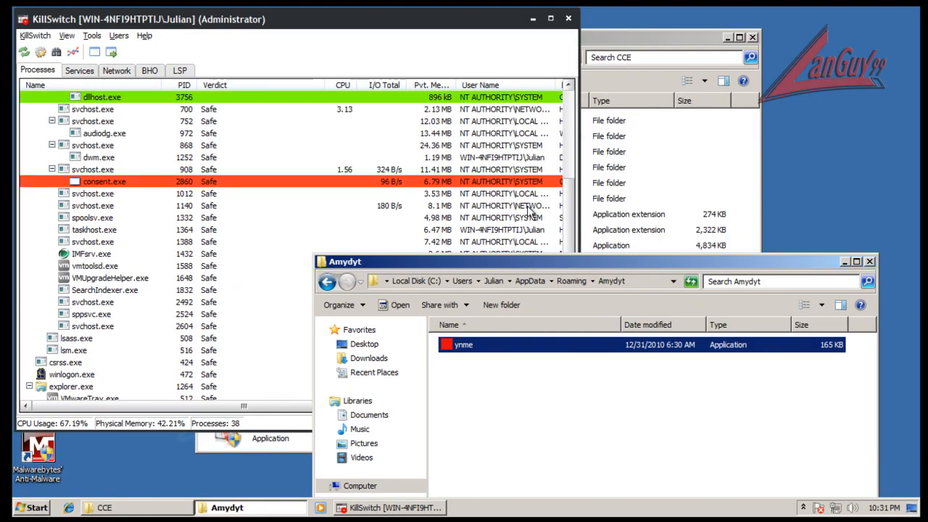
Step: Check the KillSwitch process list during the Malwarebytes scan, close KillSwitch, and show the hidden notification icons
left_click_drag(570, 209, 571, 249)
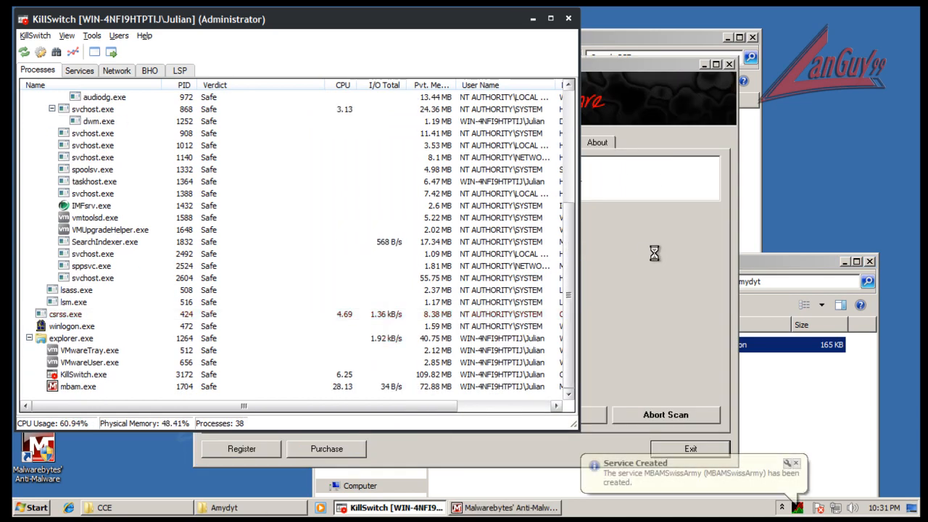
left_click(569, 20)
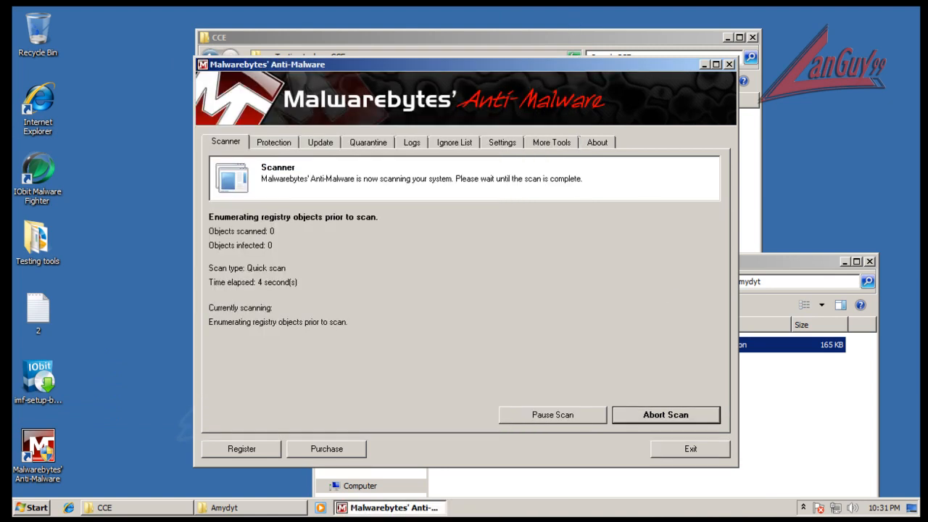
left_click(802, 510)
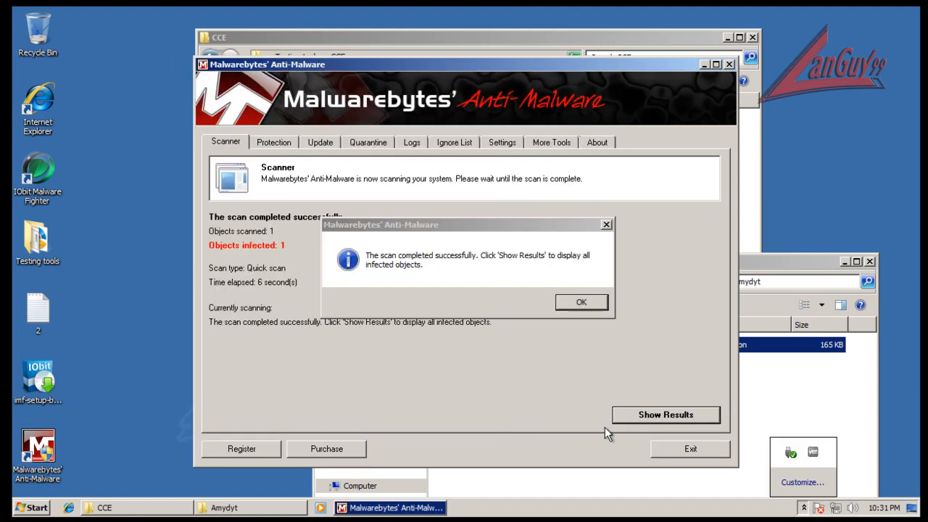
Step: Show the Malwarebytes scan results and remove the detected Spyware.Passwords.XGen file from the Amydyt folder
left_click(573, 306)
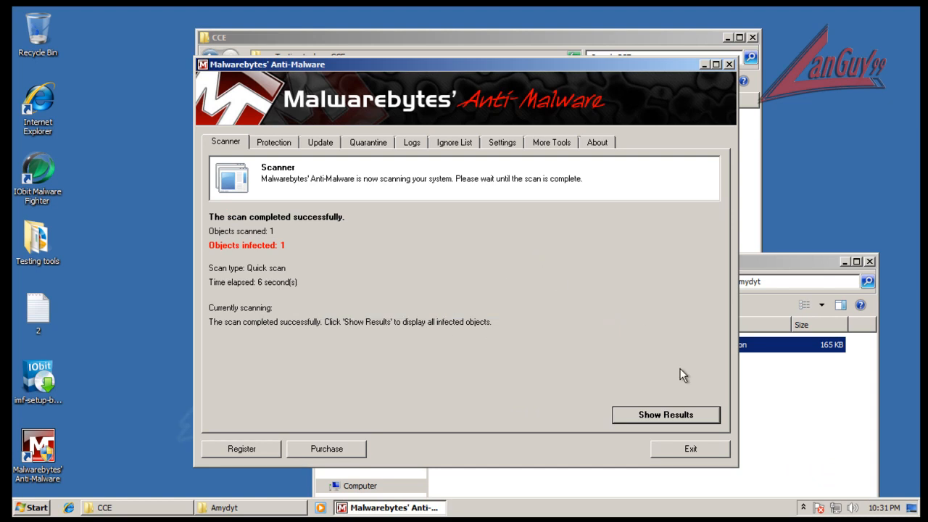
left_click(654, 418)
left_click_drag(307, 212, 357, 209)
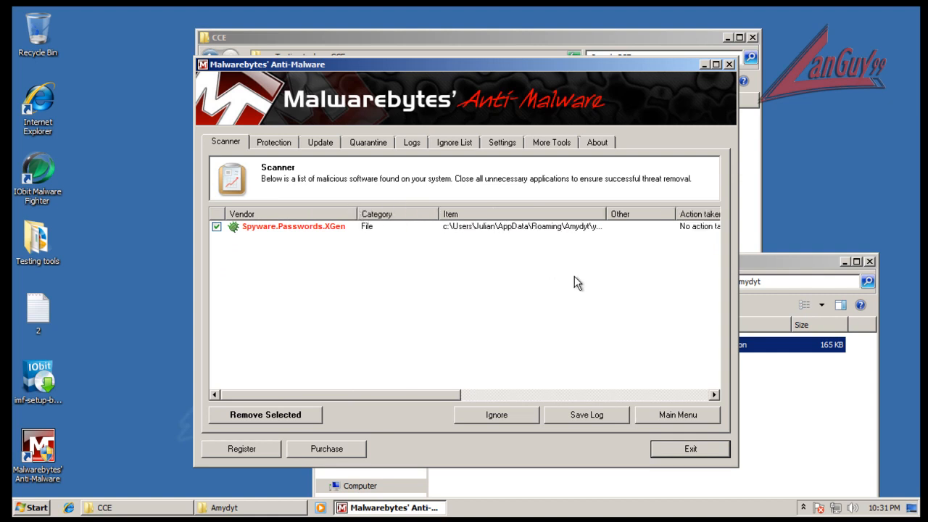
left_click(265, 414)
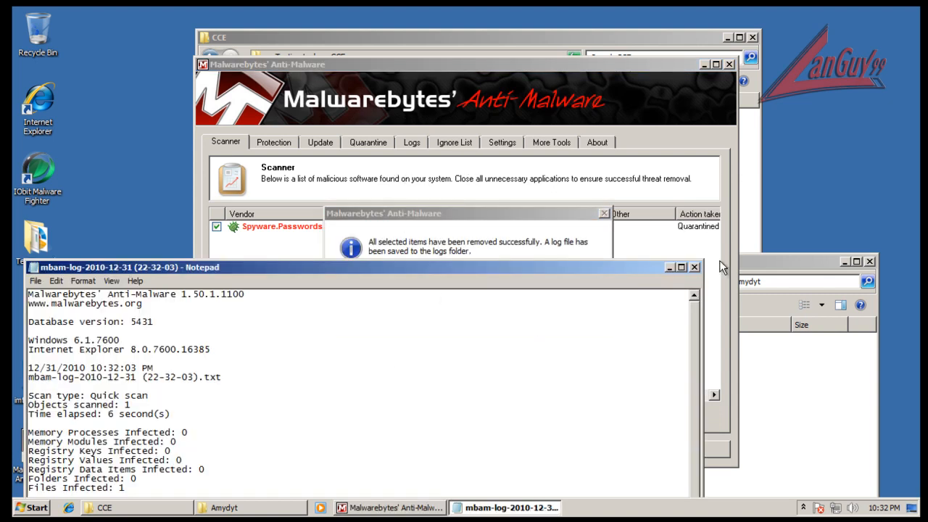
Step: Close the removal log, dismiss the removal message, and close Malwarebytes' Anti-Malware
left_click(693, 266)
left_click(583, 312)
left_click(728, 65)
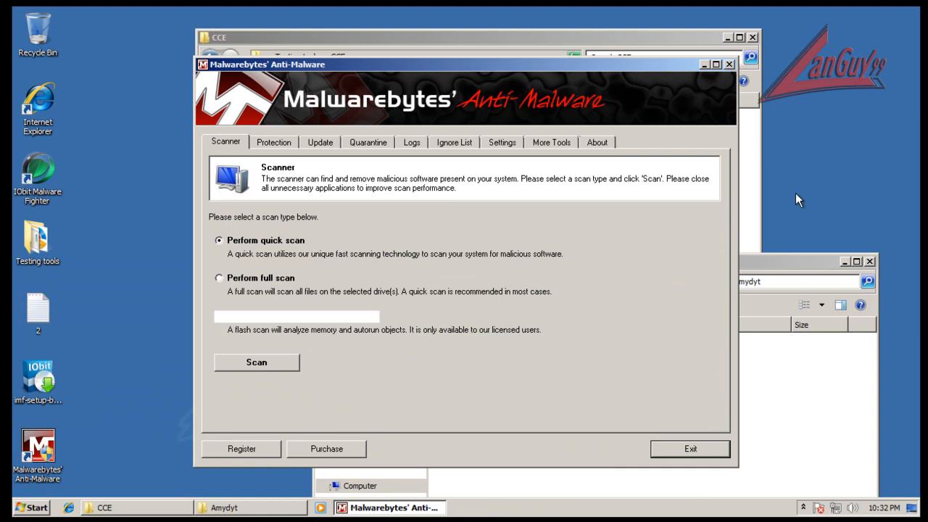
Step: Close the Amydyt and CCE folder windows and check the hidden notification icons
left_click(869, 262)
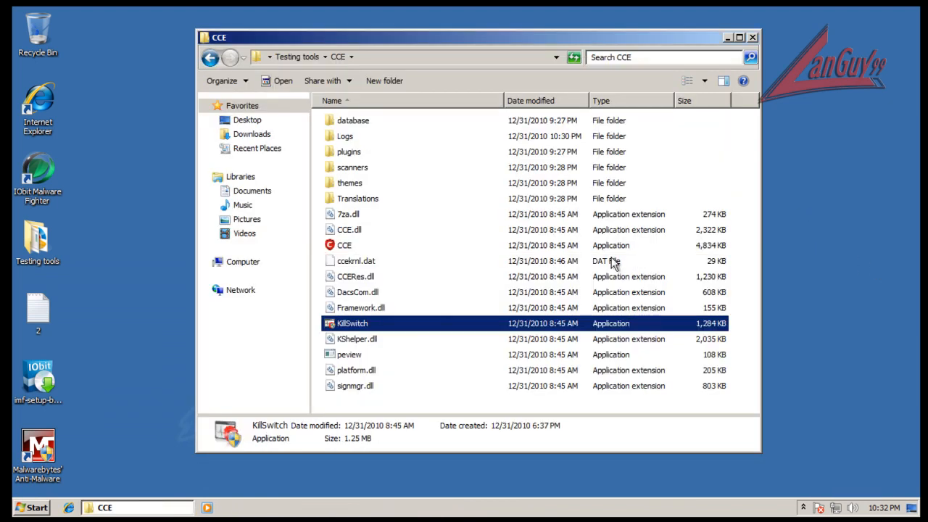
left_click(425, 277)
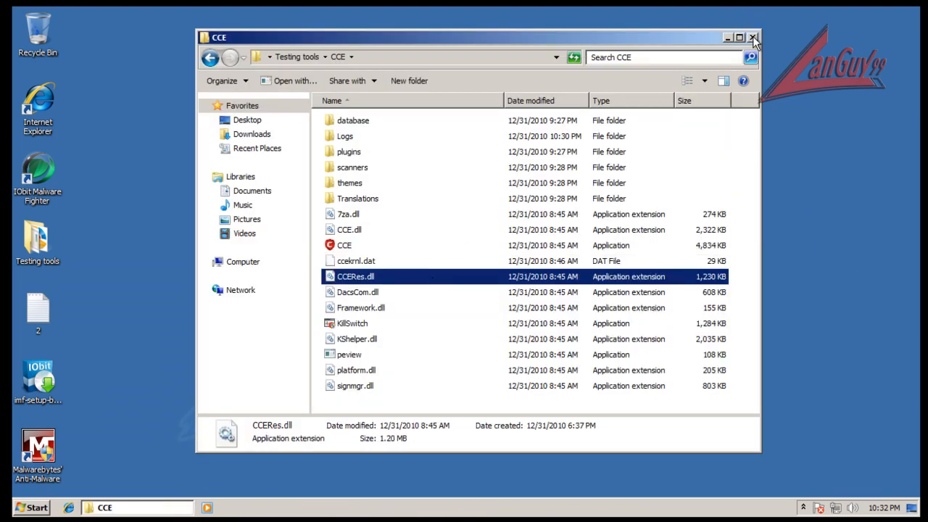
left_click(752, 37)
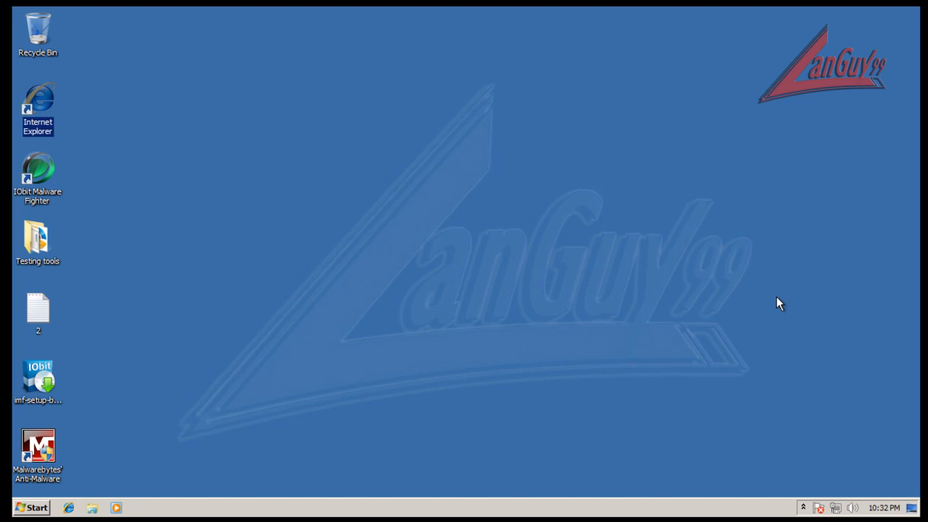
left_click(801, 510)
left_click(693, 434)
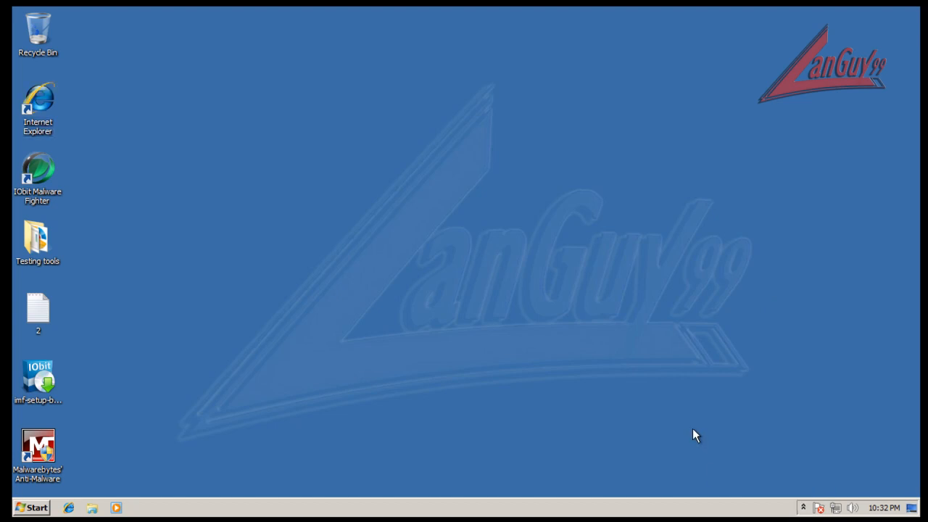